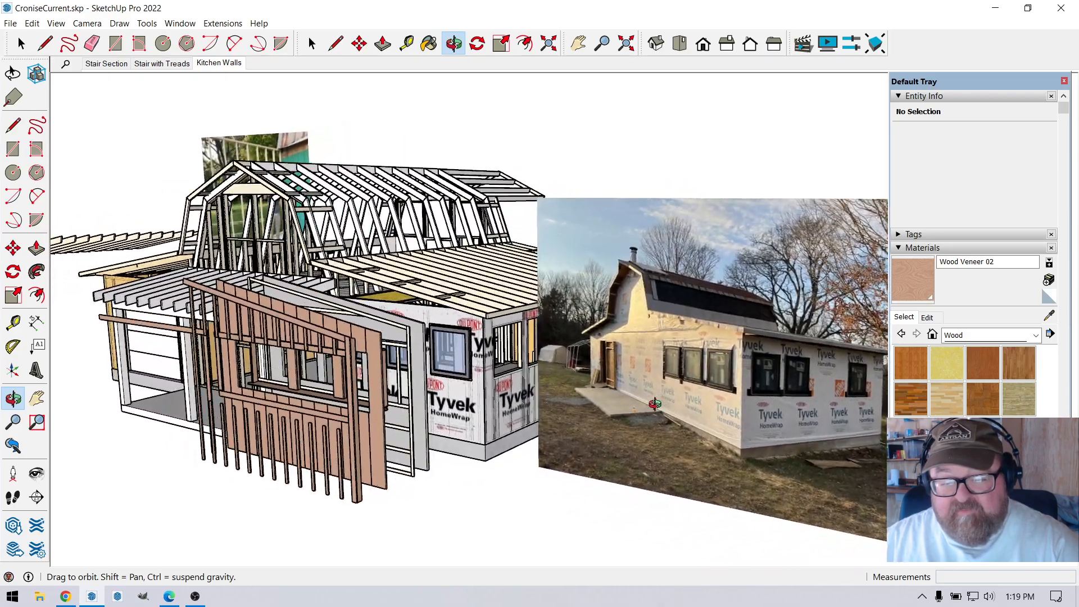
Compare the reference photo of the Tyvek-wrapped house with the framed kitchen model, inspecting its windows, walls and roof from several sides.
drag(320, 406, 556, 429)
scroll(833, 418, up, 3)
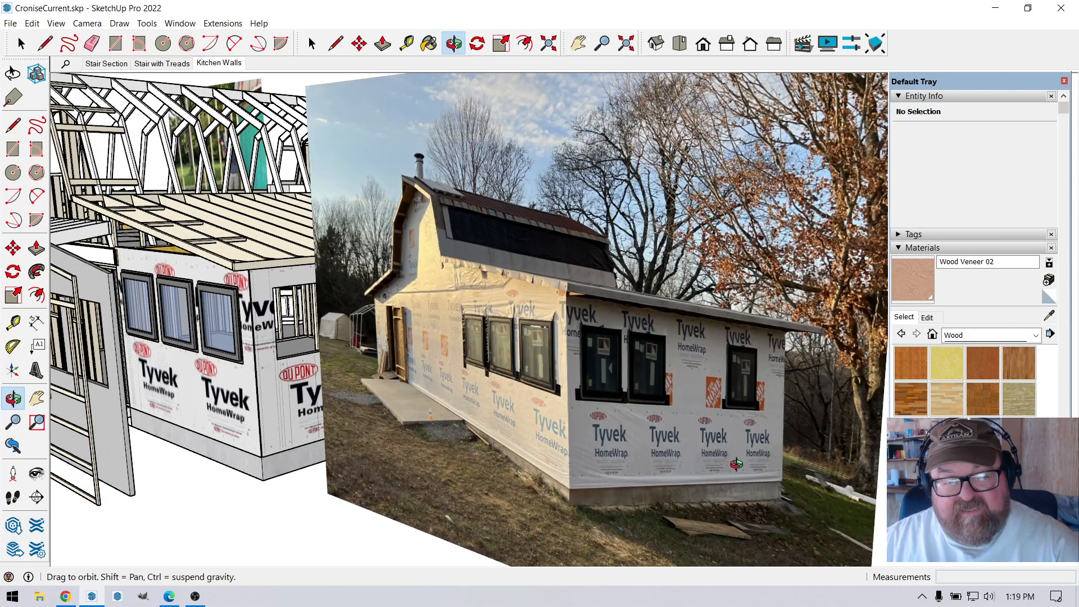
drag(735, 464, 451, 400)
scroll(777, 390, up, 1)
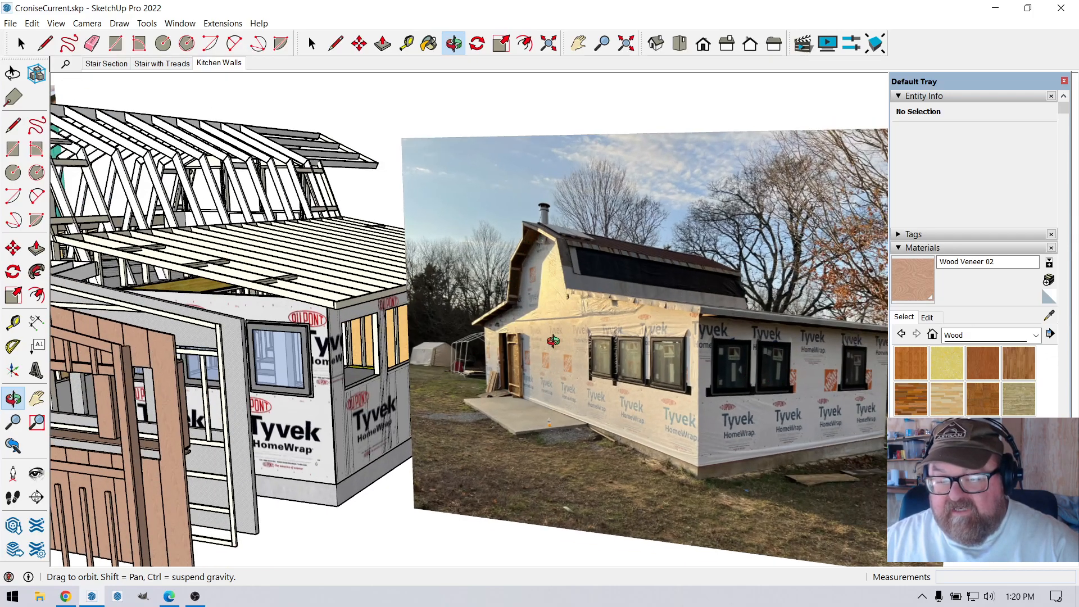
drag(569, 377, 614, 386)
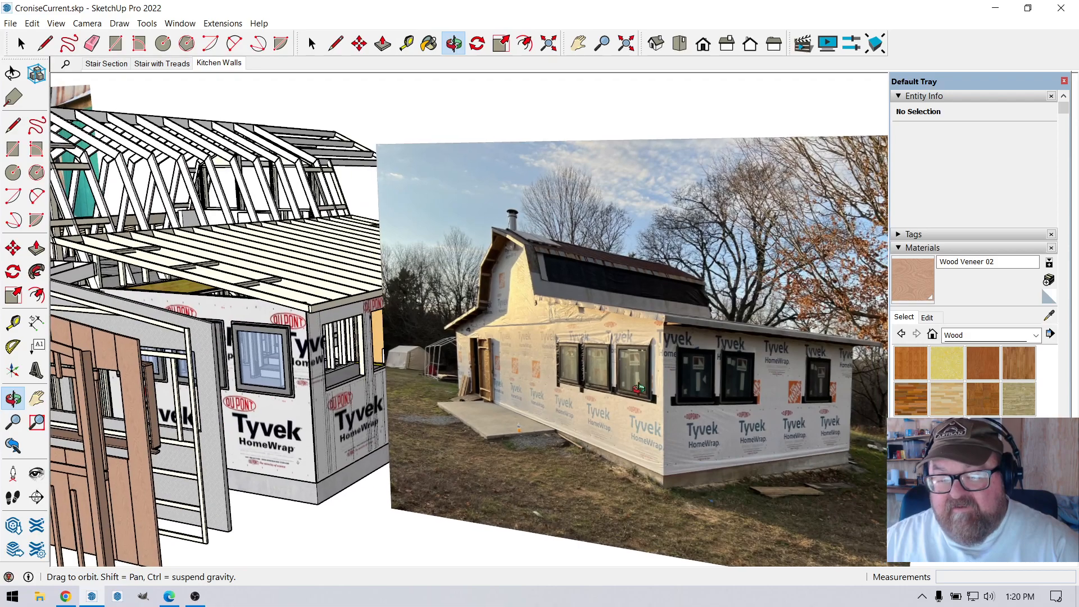
drag(626, 423, 662, 436)
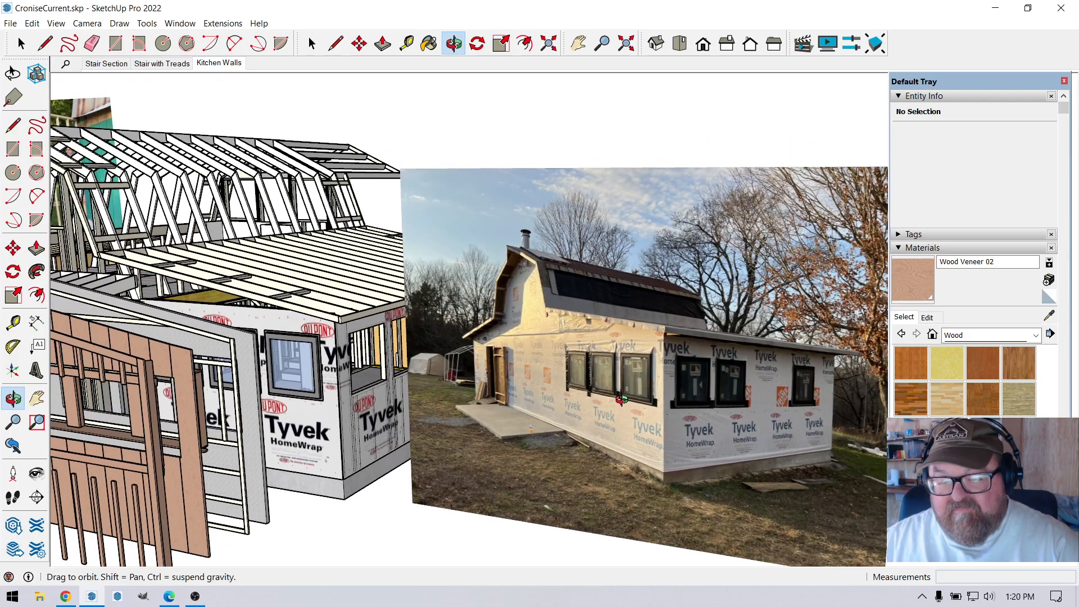
drag(524, 384, 672, 416)
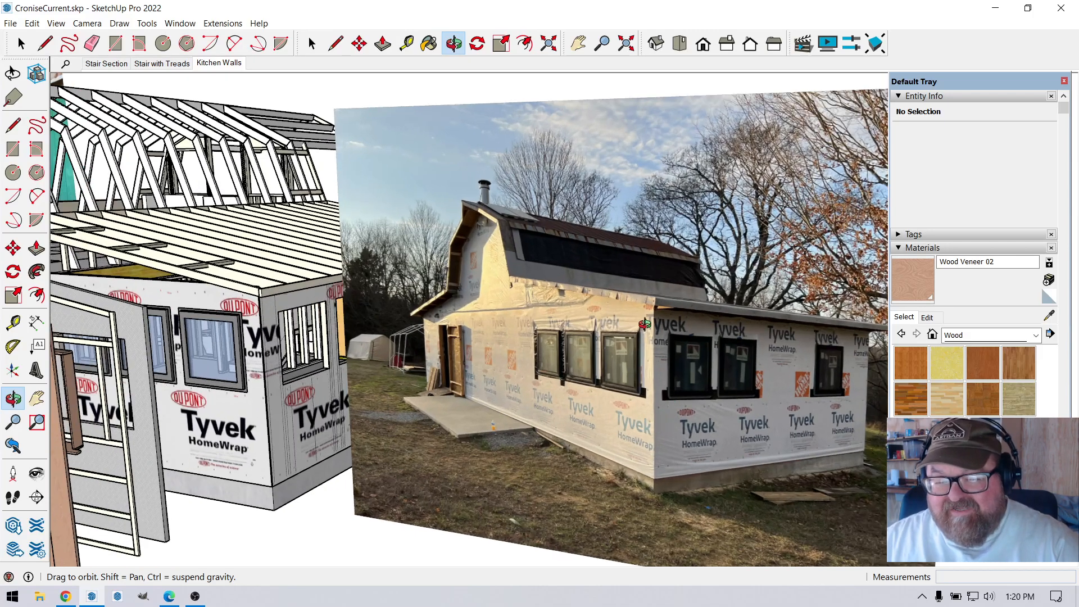
scroll(598, 356, up, 4)
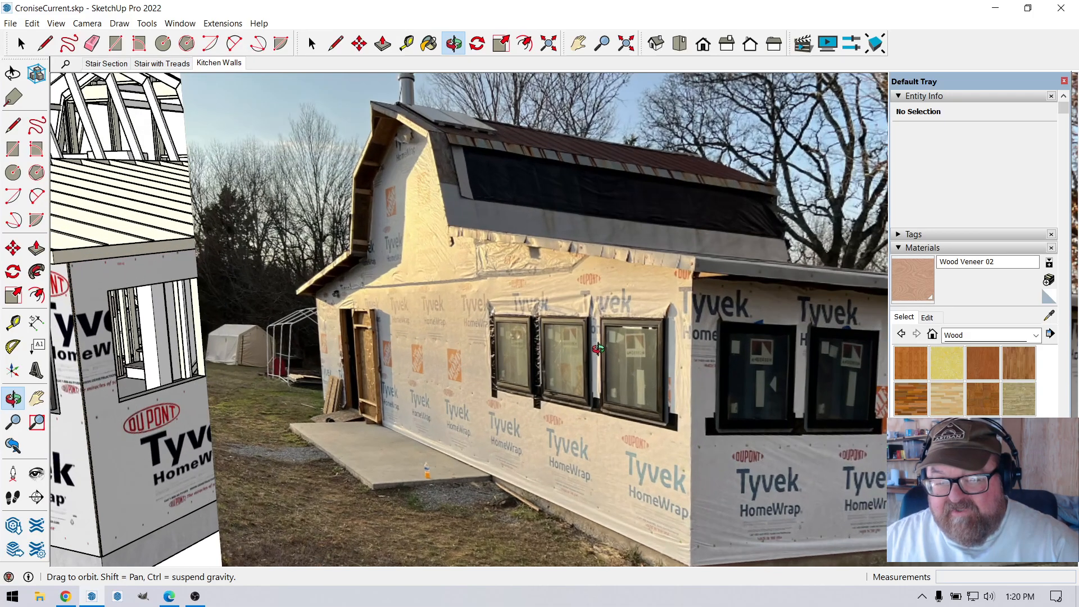
drag(499, 370, 588, 365)
scroll(588, 366, down, 5)
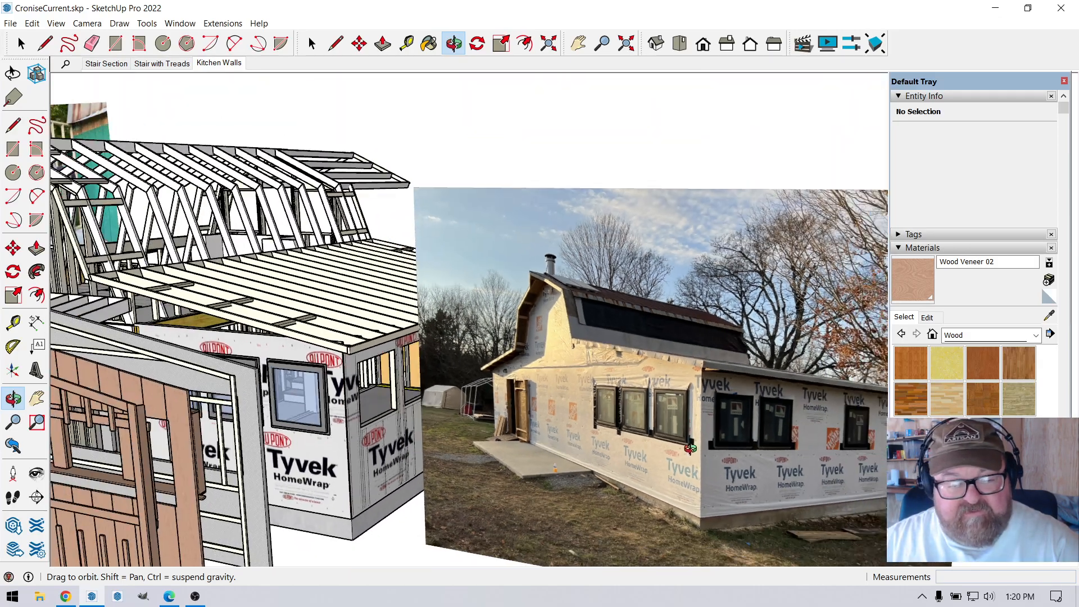
scroll(690, 447, down, 2)
drag(356, 369, 397, 167)
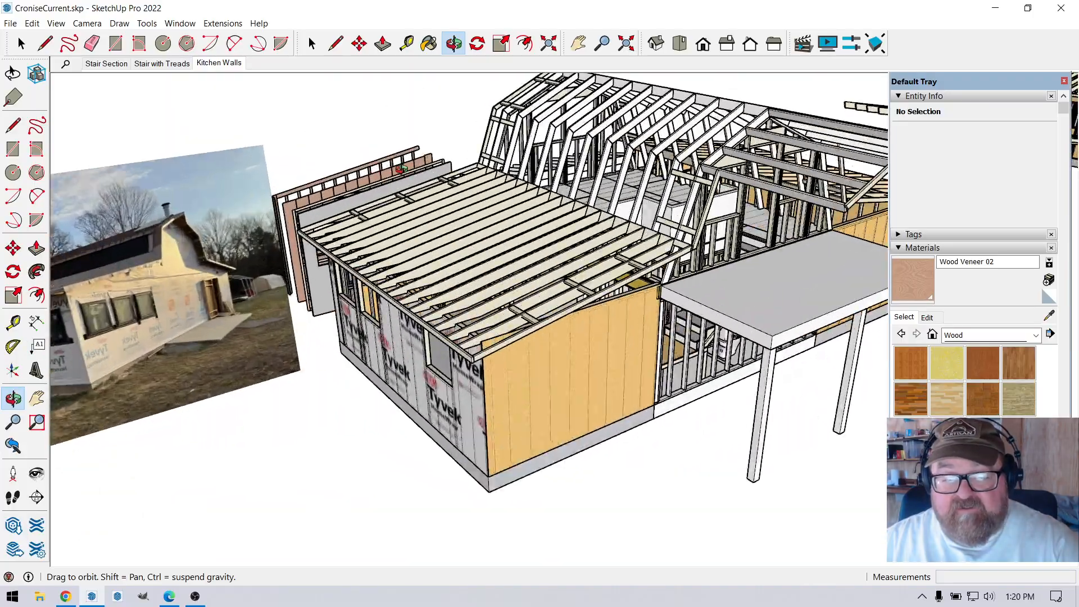
Inside the kitchen window wall's framing group, remove the middle stud between the two windows nearest the wood beam.
scroll(396, 168, up, 10)
scroll(463, 331, up, 6)
scroll(431, 303, up, 4)
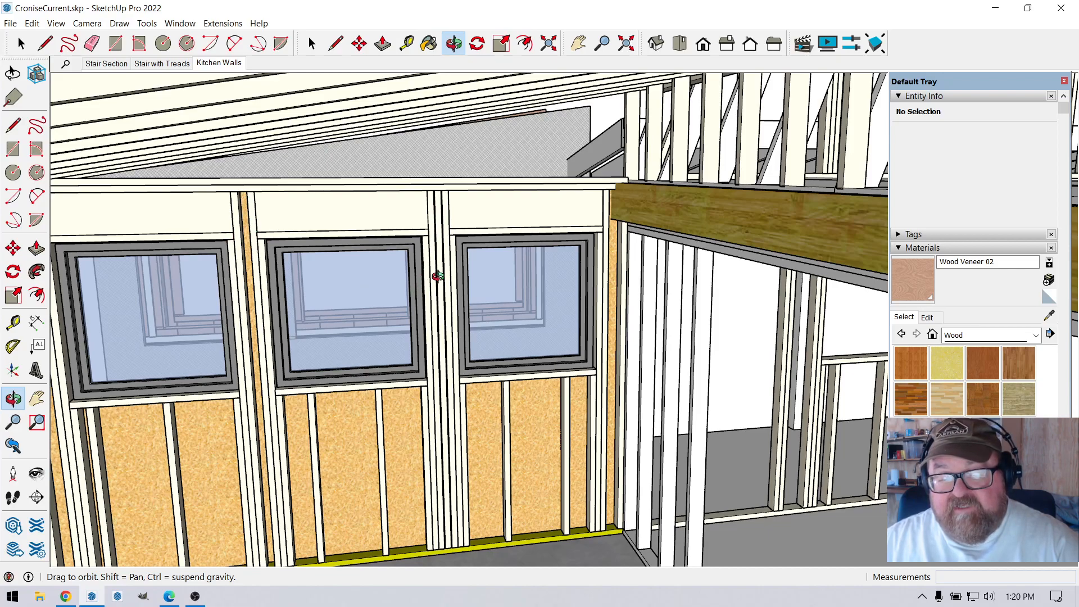
key(space)
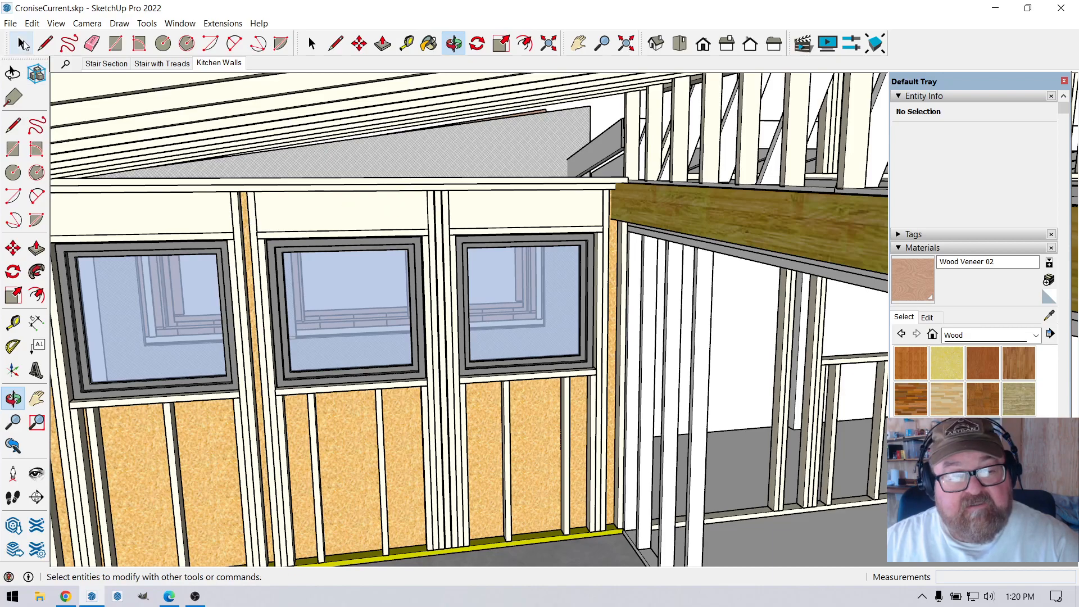
click(440, 223)
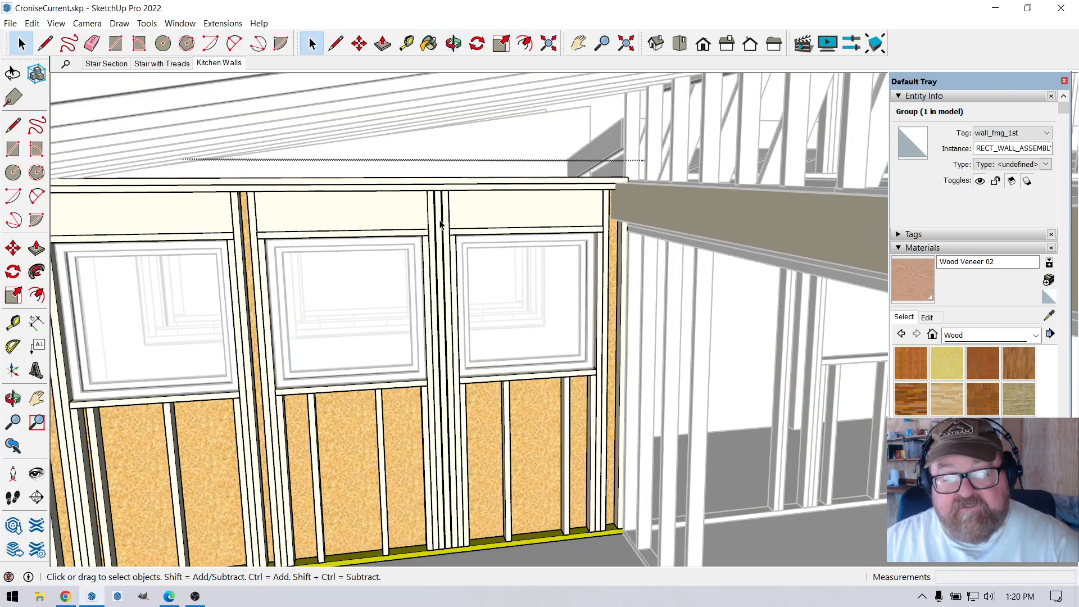
key(Escape)
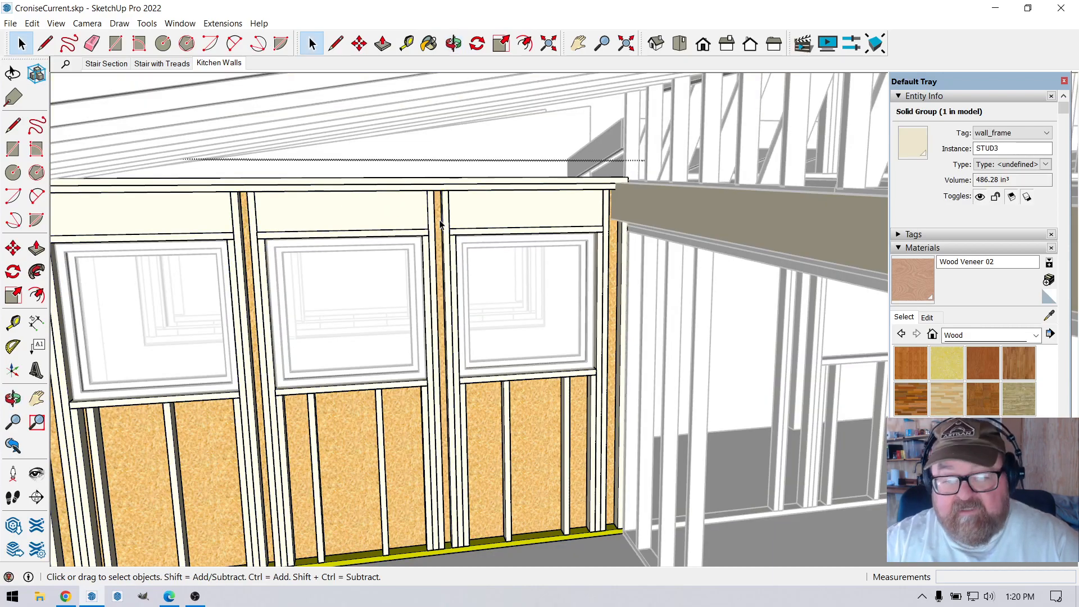
key(Escape)
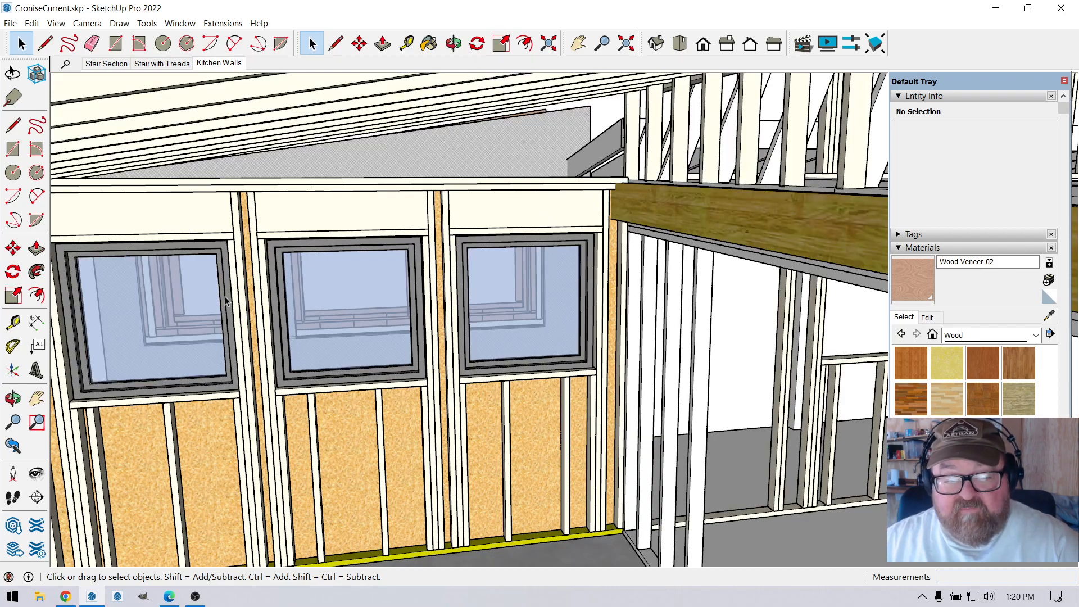
Examine the Tyvek-covered kitchen wall with its three windows and the grey panel layer offset in front of it.
click(453, 43)
drag(373, 116, 720, 223)
scroll(782, 361, up, 4)
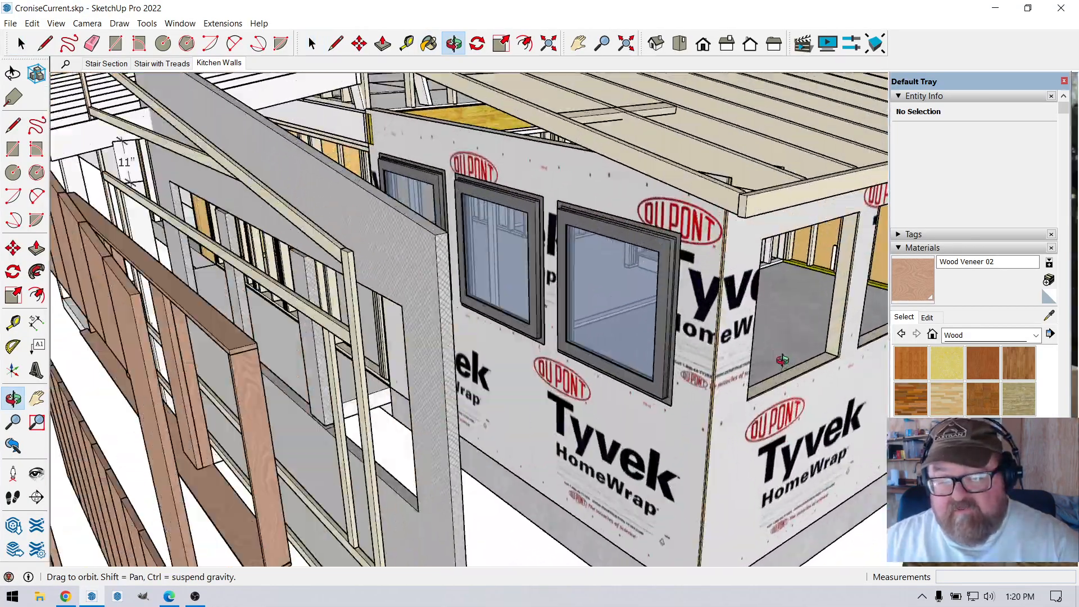
drag(432, 286, 360, 252)
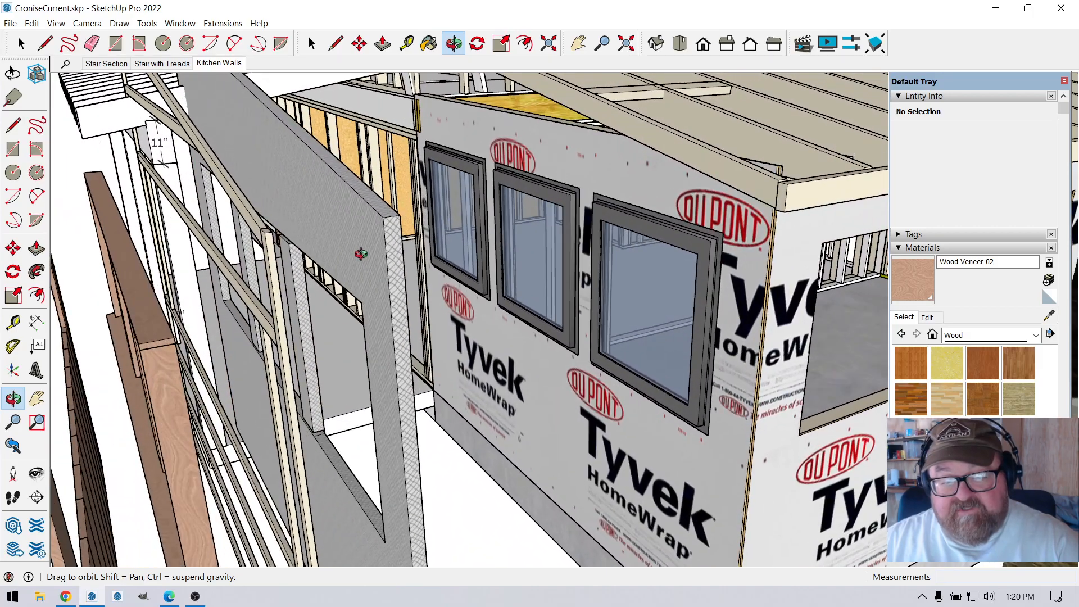
scroll(360, 252, up, 4)
drag(386, 209, 390, 234)
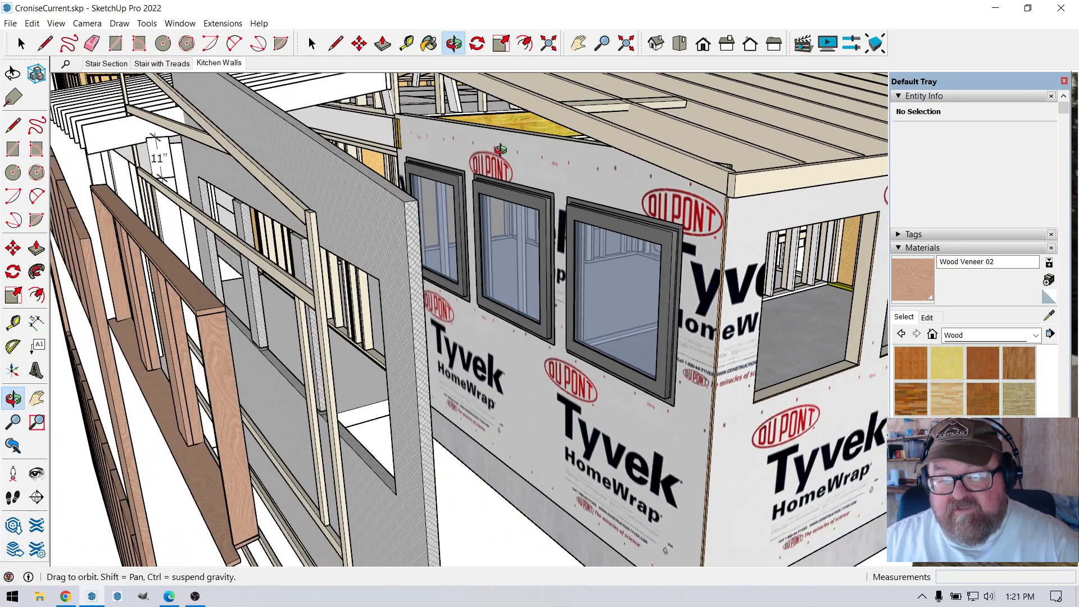
drag(672, 444, 469, 260)
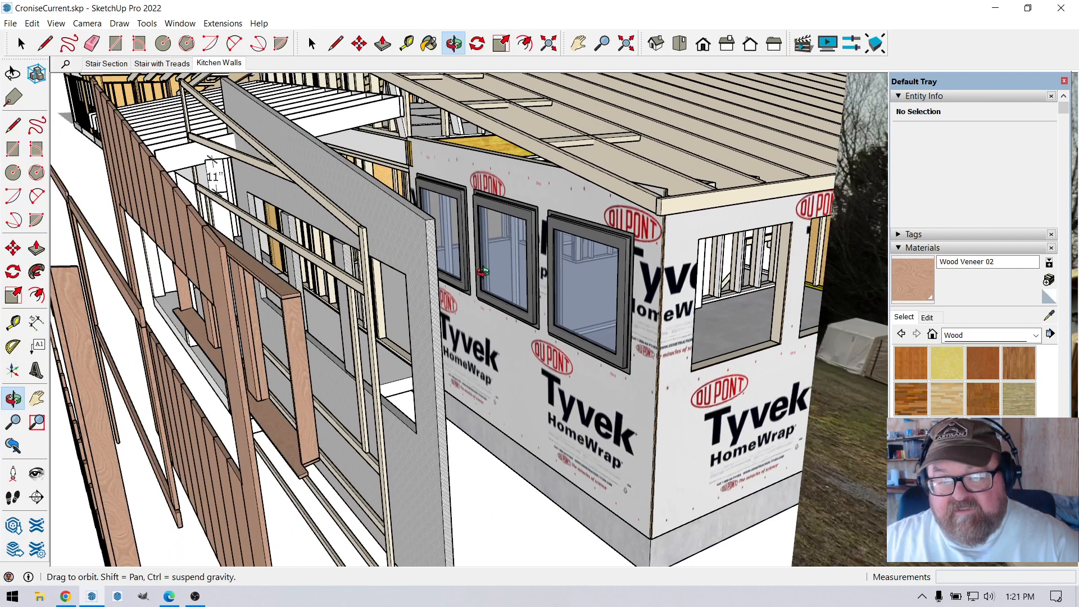
mouse_move(433, 286)
mouse_down()
mouse_move(408, 289)
mouse_move(436, 291)
mouse_move(425, 298)
mouse_up()
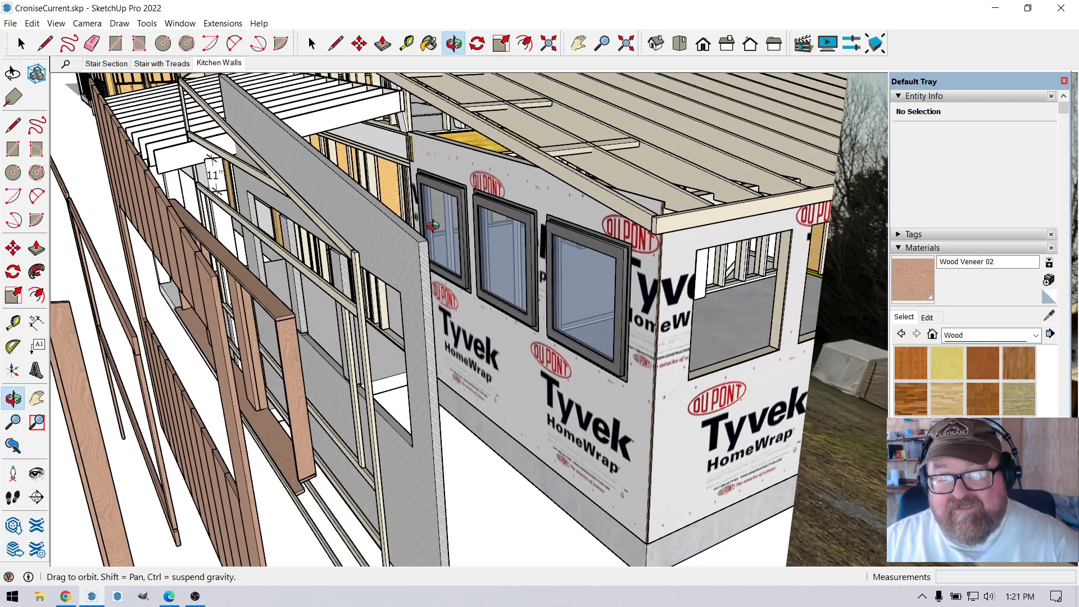
drag(359, 314, 359, 209)
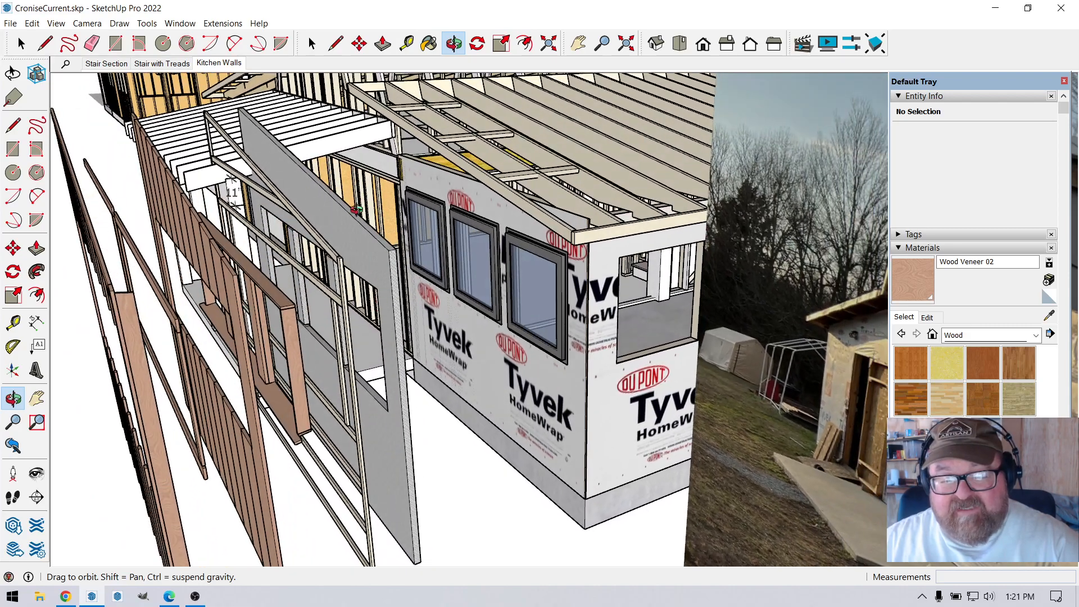
scroll(394, 286, up, 2)
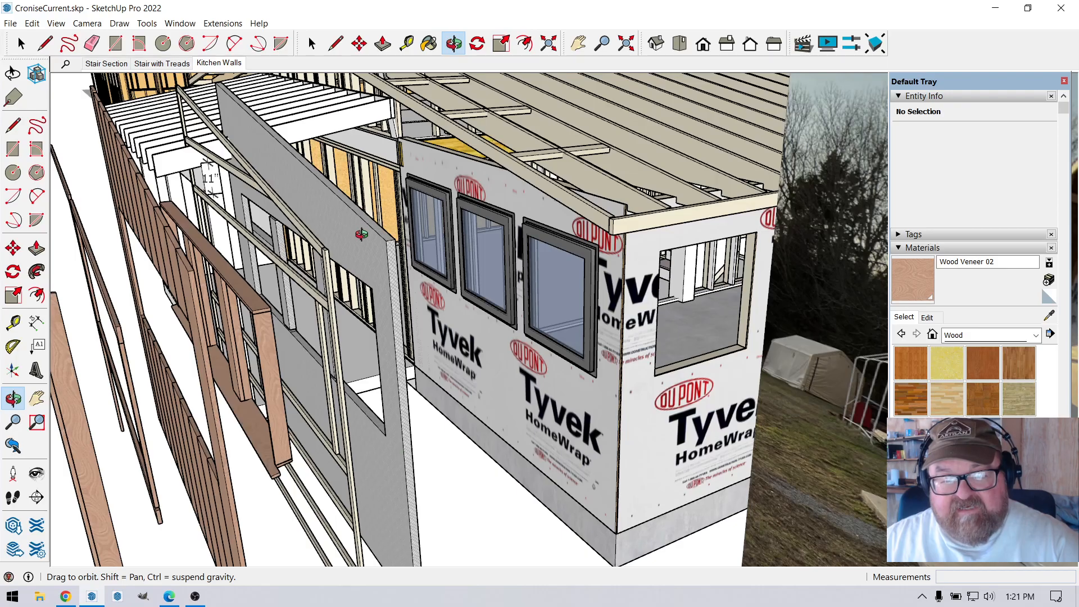
drag(364, 243, 458, 260)
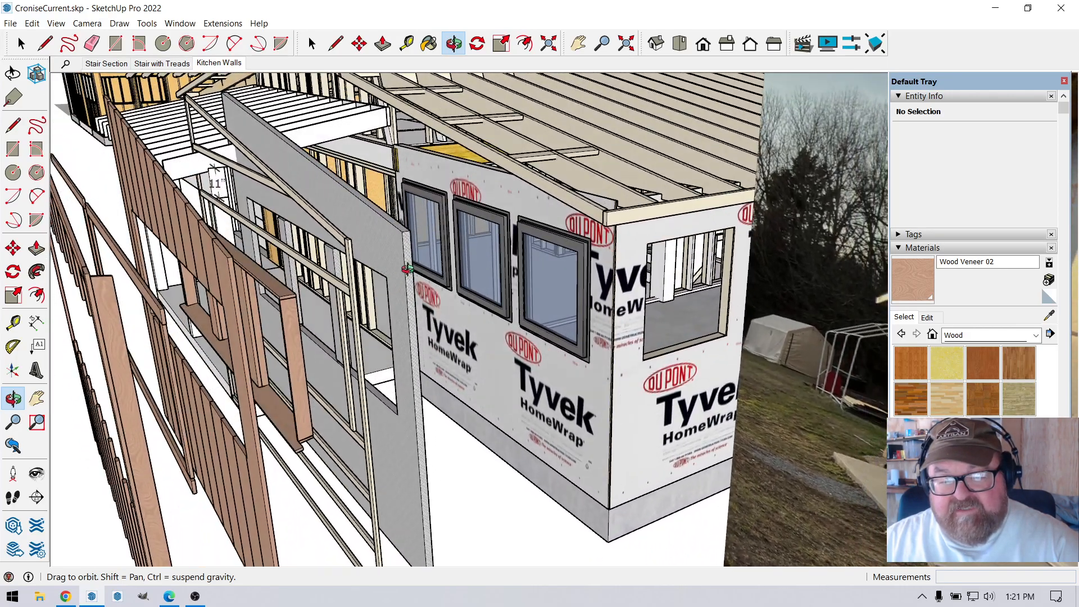
scroll(529, 251, up, 5)
drag(524, 244, 498, 239)
scroll(445, 232, down, 4)
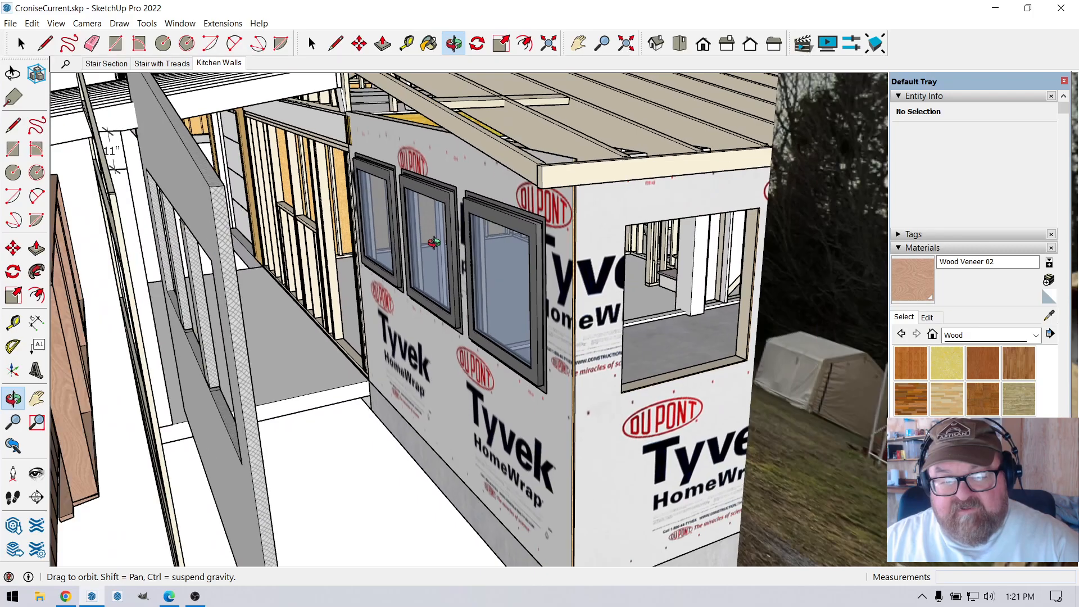
drag(421, 247, 456, 267)
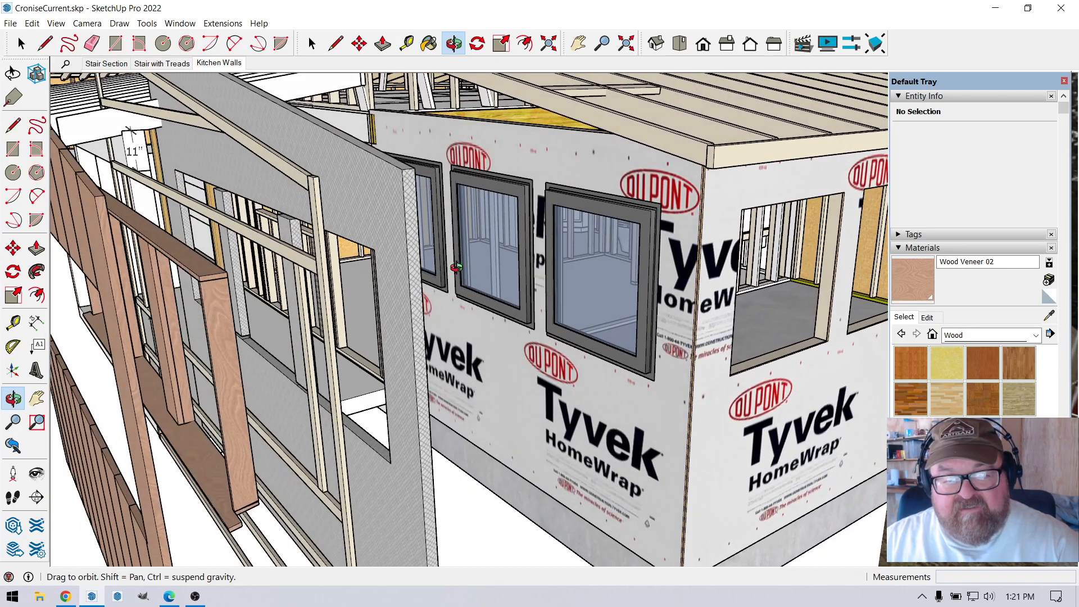
Examine the exploded outer wall layers in front of the kitchen windows: horizontal strapping, wooden window surround, vertical boards and battens.
scroll(260, 219, down, 3)
drag(310, 245, 338, 274)
scroll(482, 281, down, 2)
scroll(231, 279, up, 4)
drag(231, 279, 275, 279)
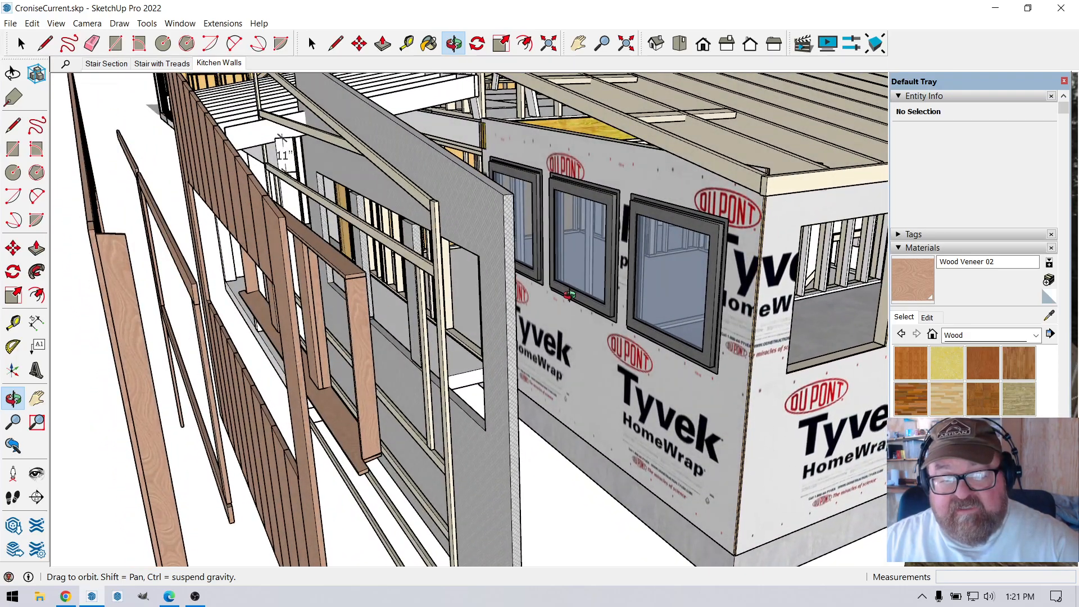
scroll(564, 292, up, 3)
drag(423, 285, 435, 242)
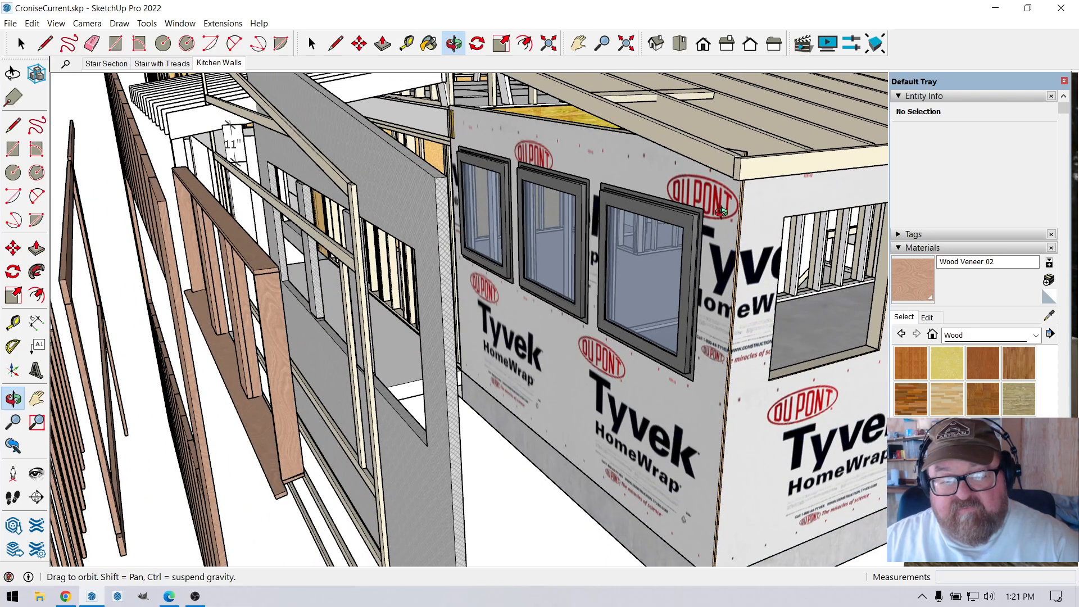
drag(312, 181, 340, 258)
drag(206, 162, 270, 241)
drag(300, 464, 289, 434)
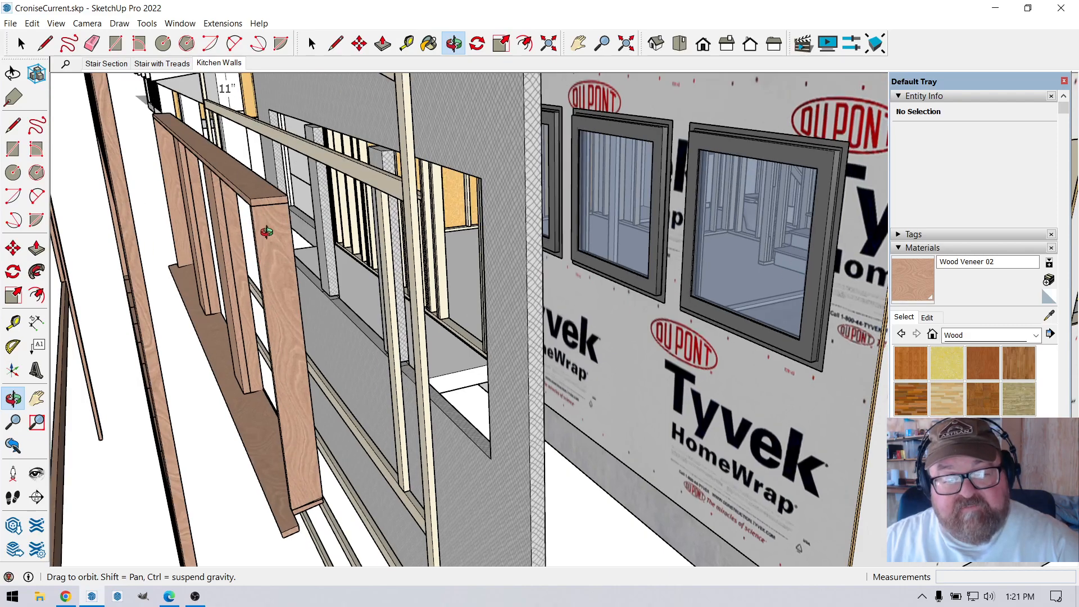
mouse_move(223, 301)
mouse_down()
mouse_move(262, 280)
mouse_move(238, 301)
mouse_up()
drag(345, 300, 230, 283)
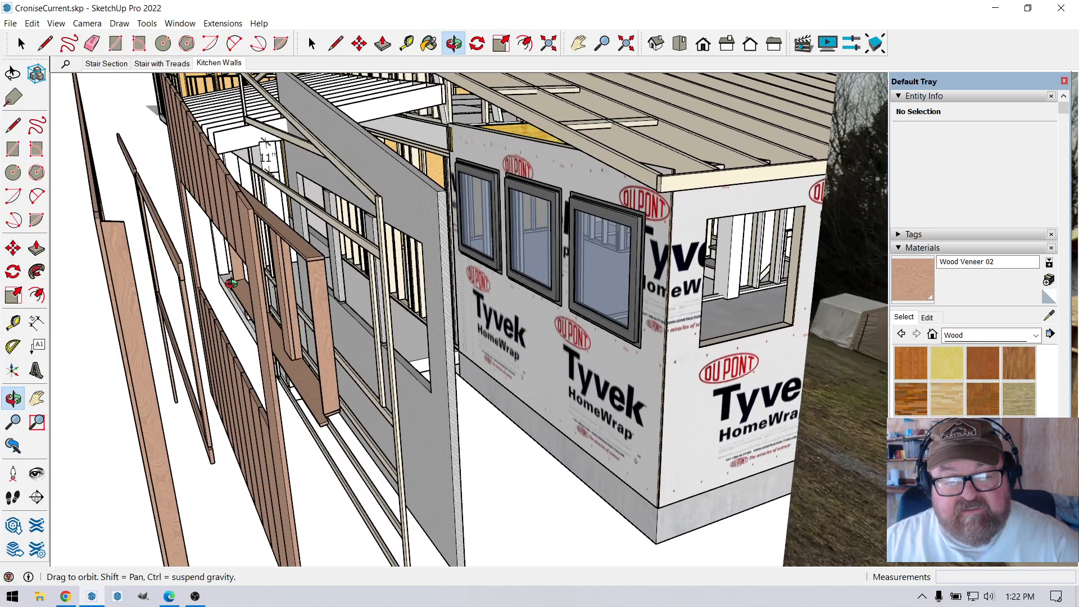
drag(302, 273, 351, 227)
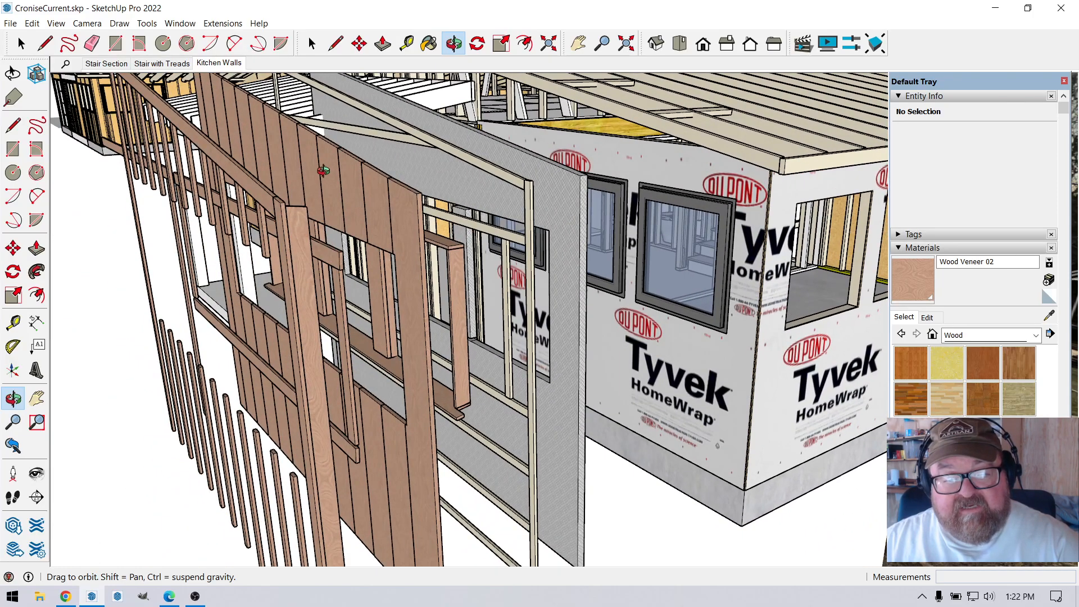
mouse_move(366, 200)
middle_down()
mouse_move(318, 198)
mouse_move(368, 197)
middle_up()
drag(368, 197, 261, 284)
Examine the stairs, the framed openings and the post beside the Tyvek wall, and return to an overview of the exploded wall layers.
drag(212, 217, 693, 168)
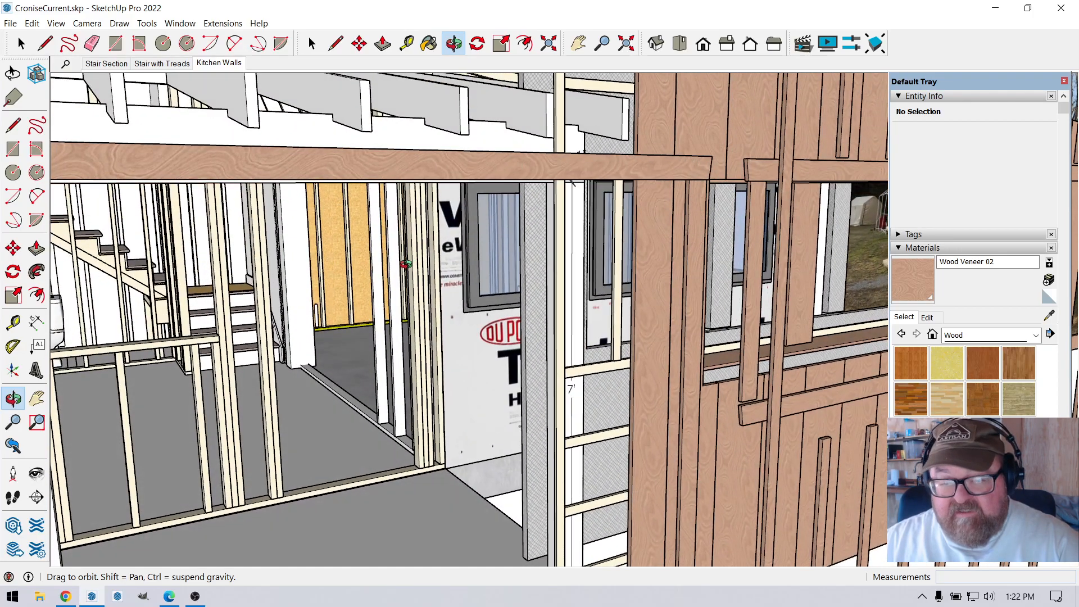
scroll(409, 262, up, 3)
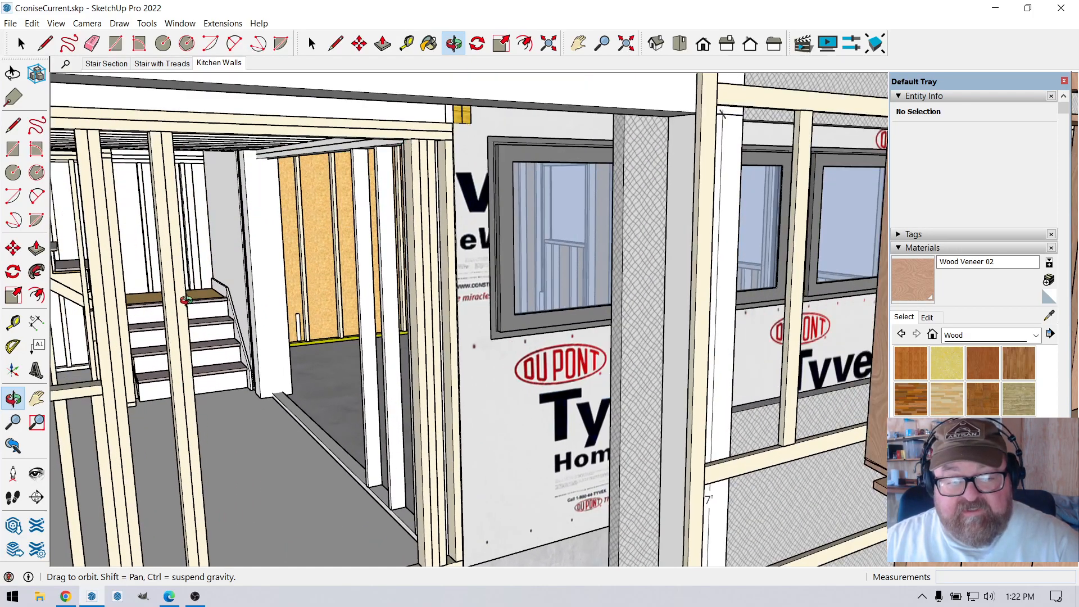
scroll(434, 220, down, 3)
scroll(191, 248, down, 3)
scroll(271, 312, up, 5)
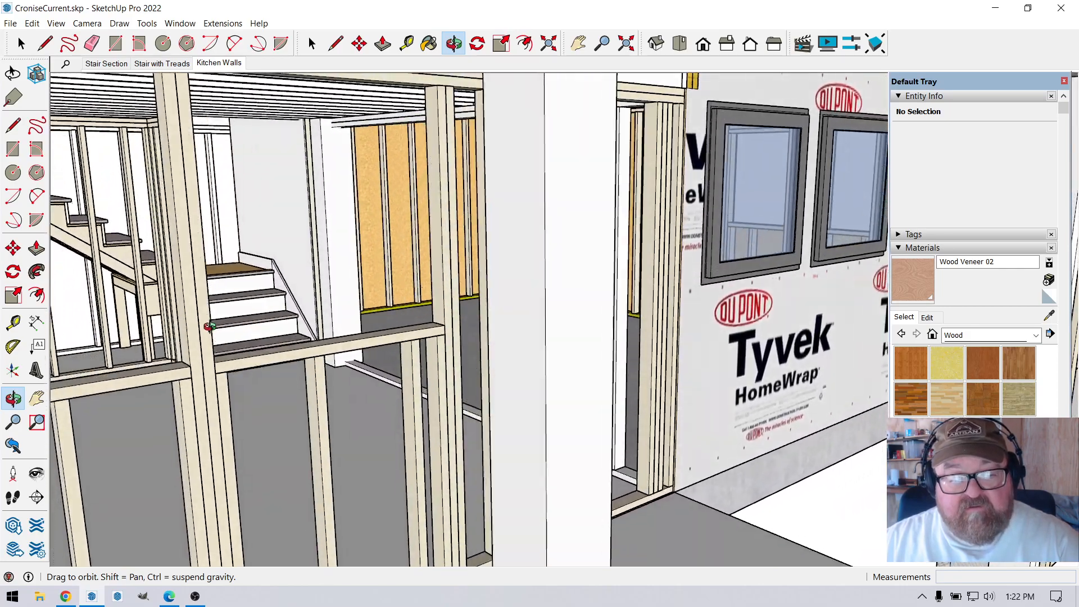
drag(209, 326, 242, 355)
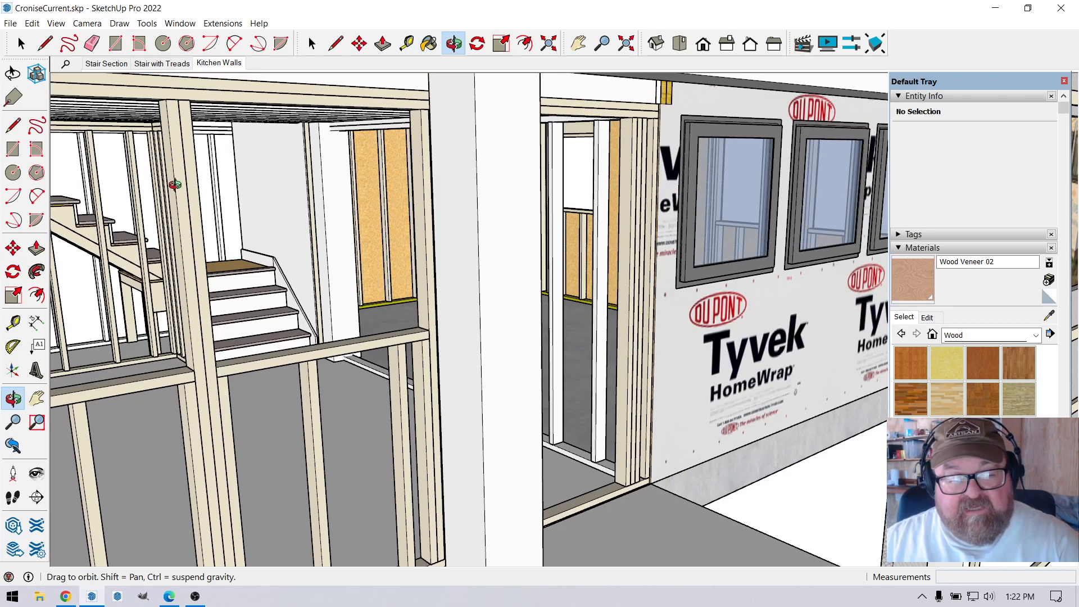
drag(232, 285, 266, 368)
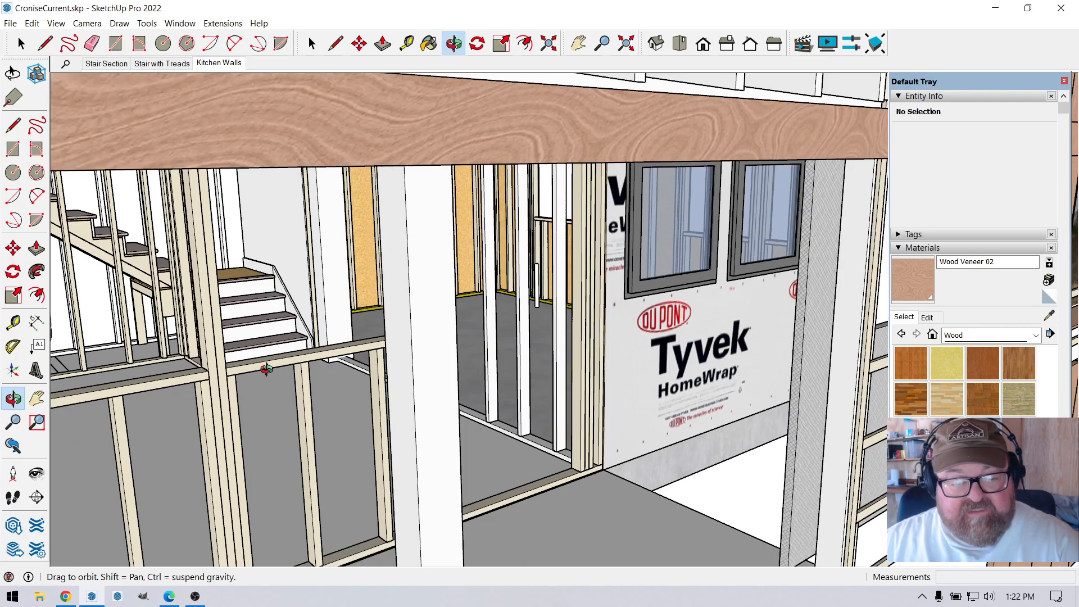
drag(208, 313, 199, 249)
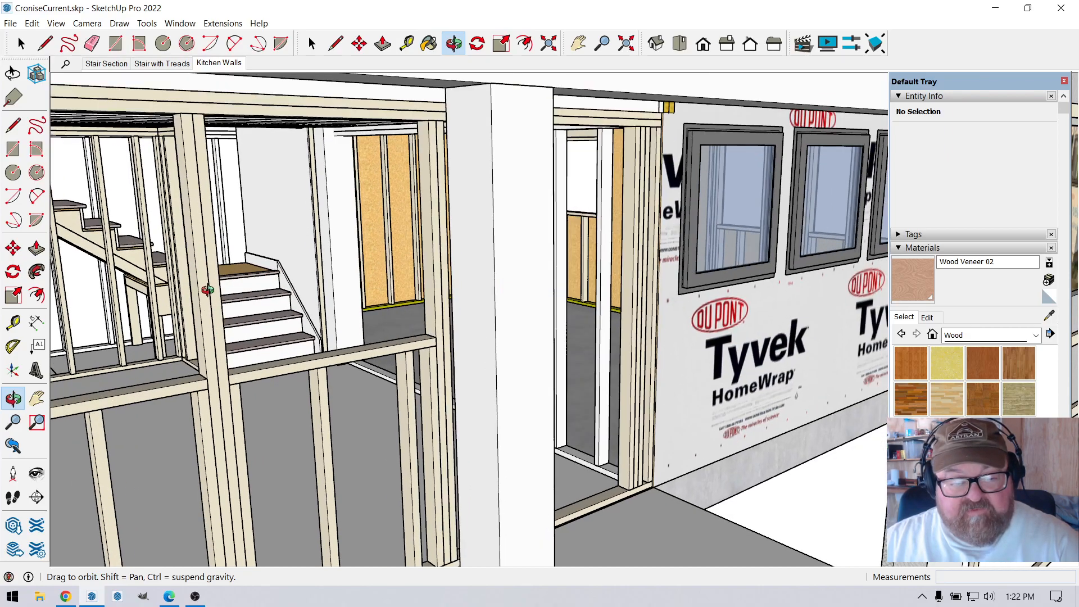
drag(207, 292, 231, 299)
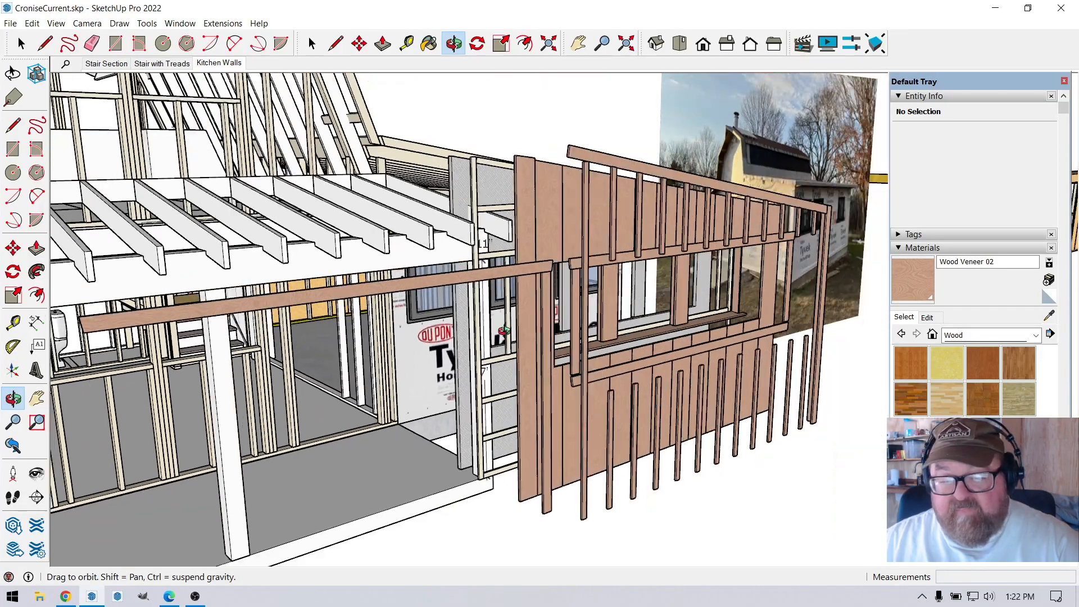
drag(504, 332, 190, 279)
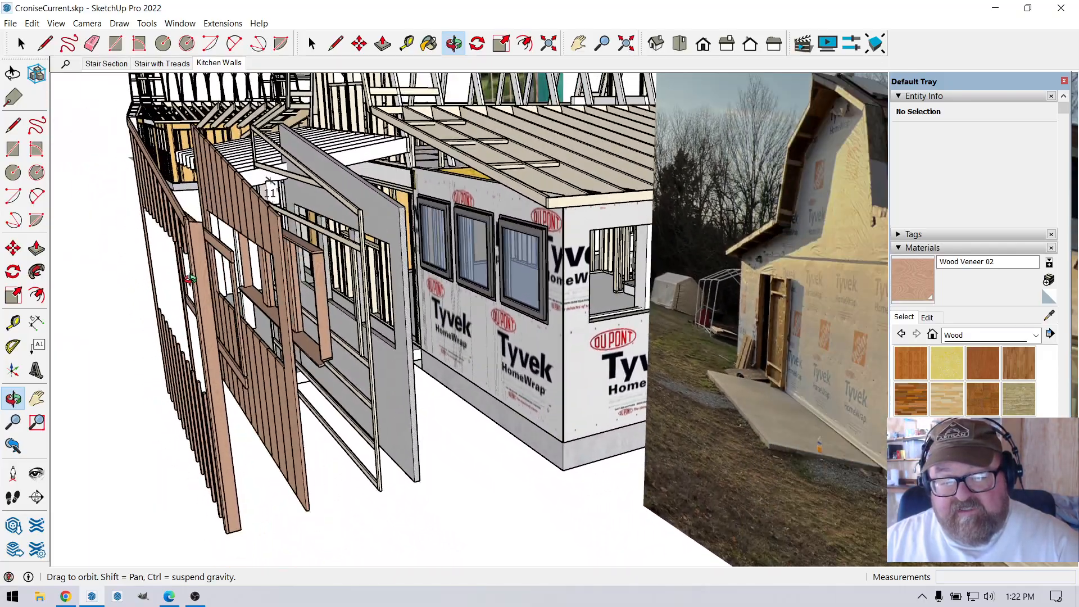
Open the Animator on Film 1 and play the whole clip of the exterior layers closing onto the kitchen wall.
drag(427, 264, 384, 298)
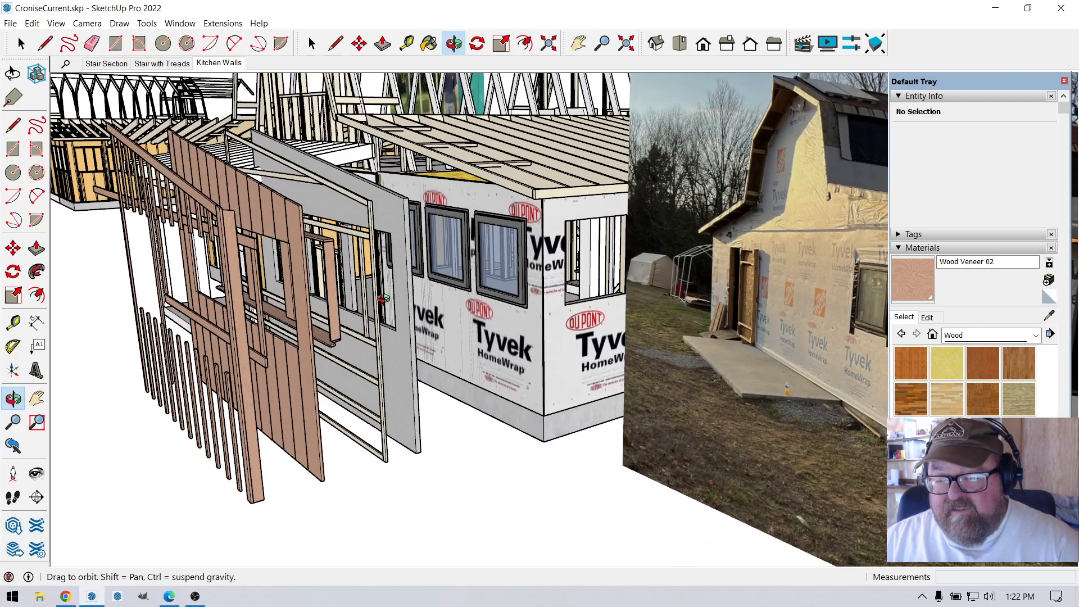
click(803, 43)
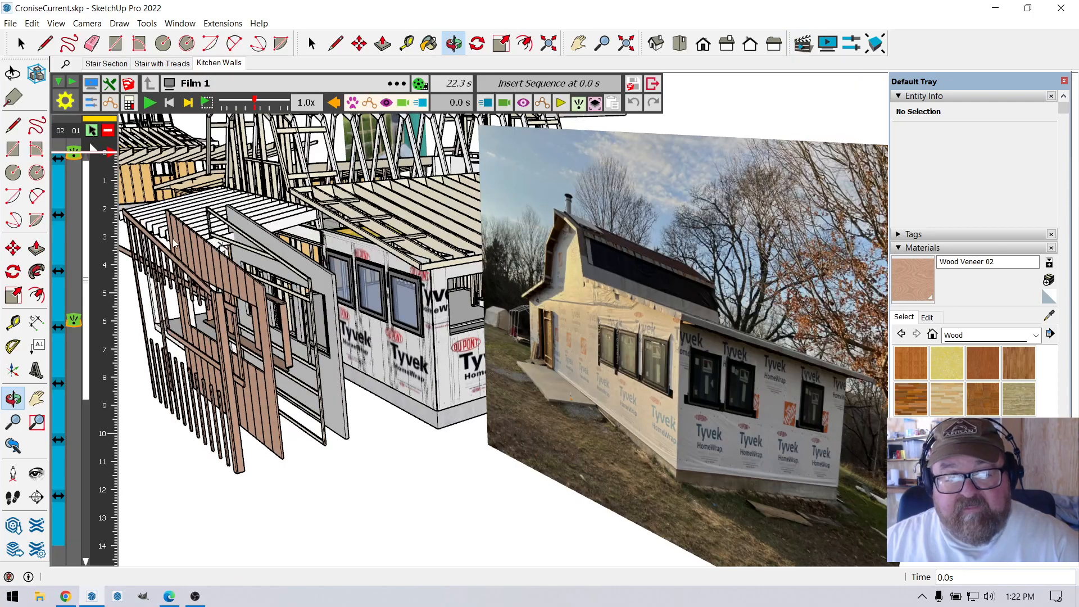
click(147, 102)
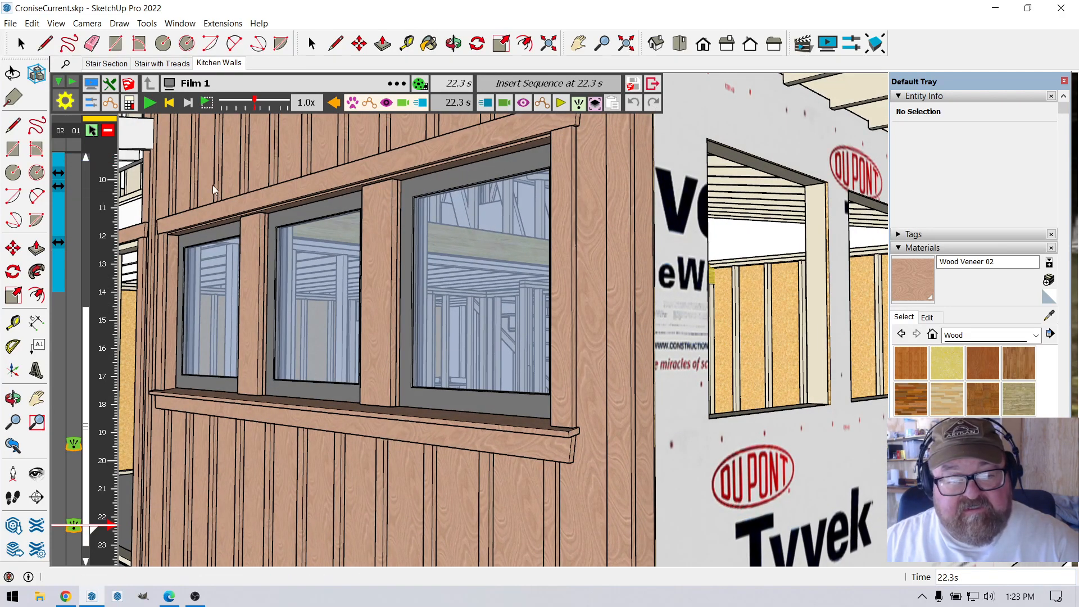
Exit the Animator temporarily to SketchUp and move its small return window clear of the siding and kitchen windows.
click(63, 102)
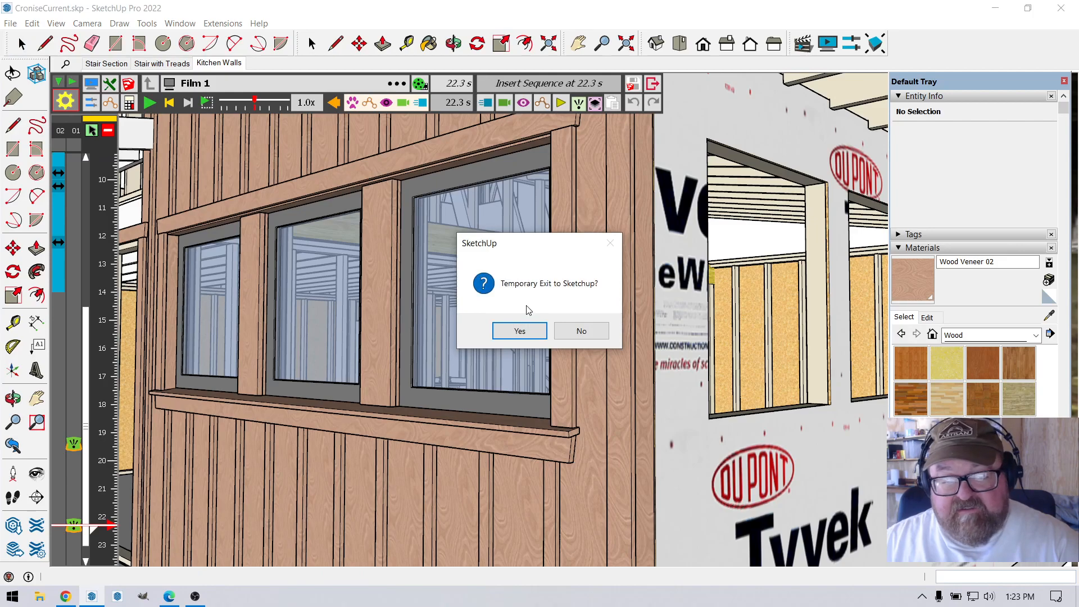
click(520, 331)
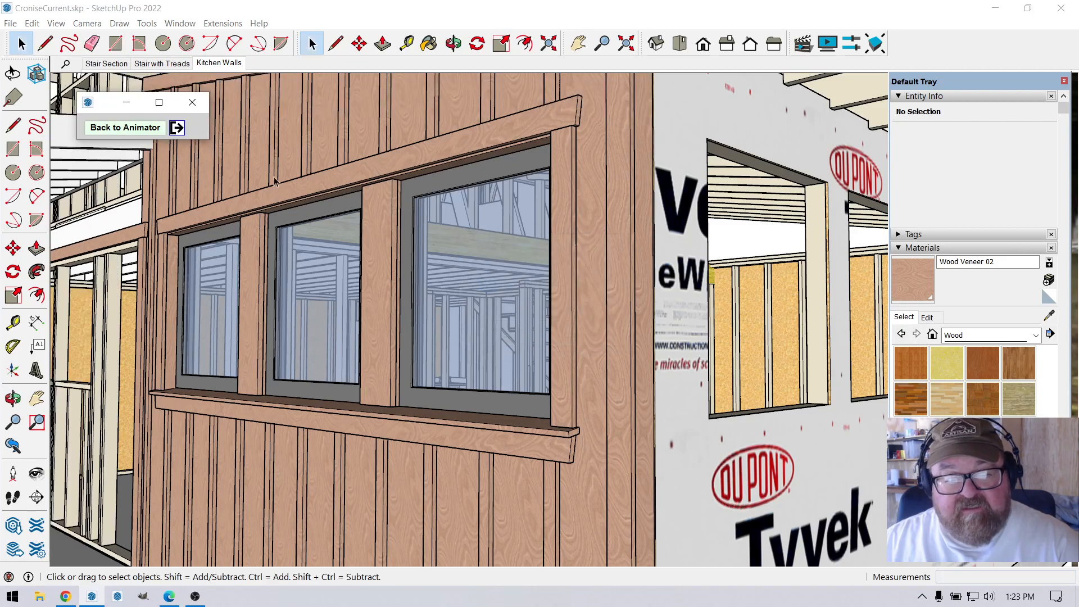
drag(102, 102, 817, 60)
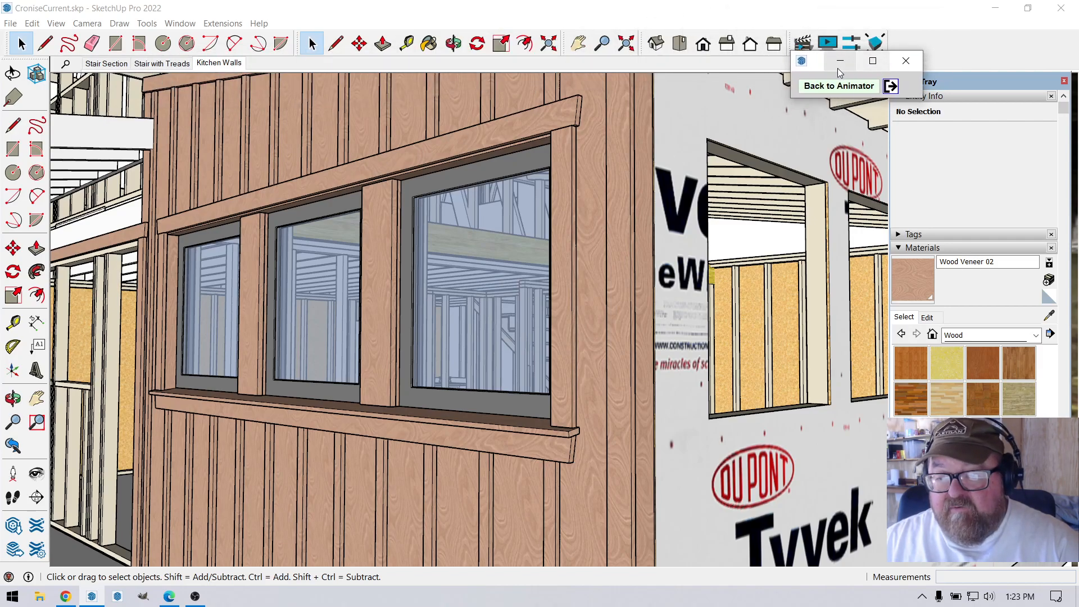
drag(818, 62, 819, 73)
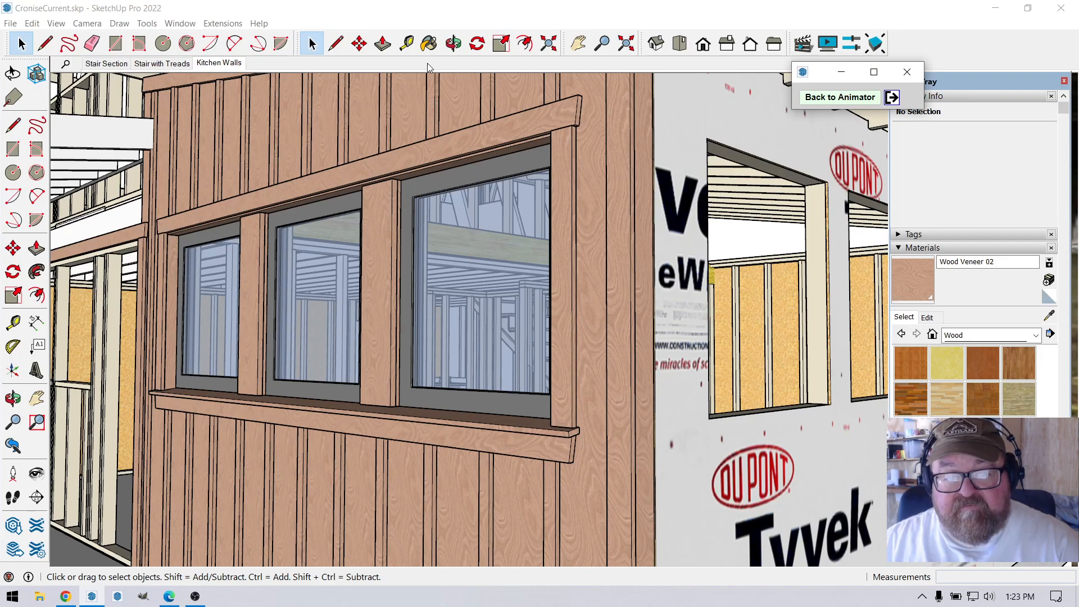
Examine the assembled siding, battens, head trim and sill around the three kitchen windows from several angles.
click(453, 43)
drag(452, 89, 321, 183)
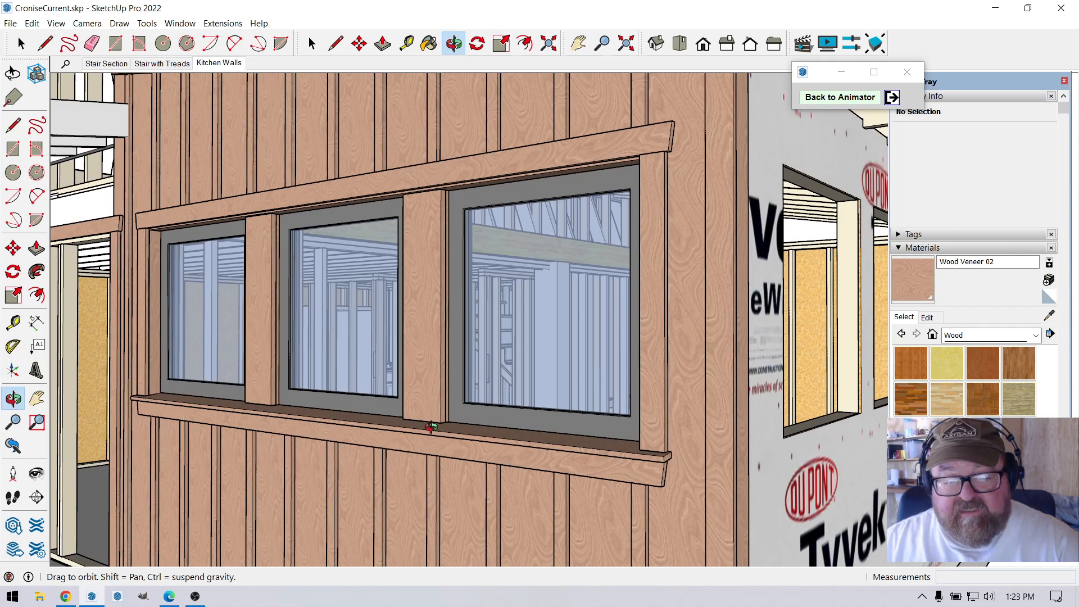
drag(427, 269, 395, 257)
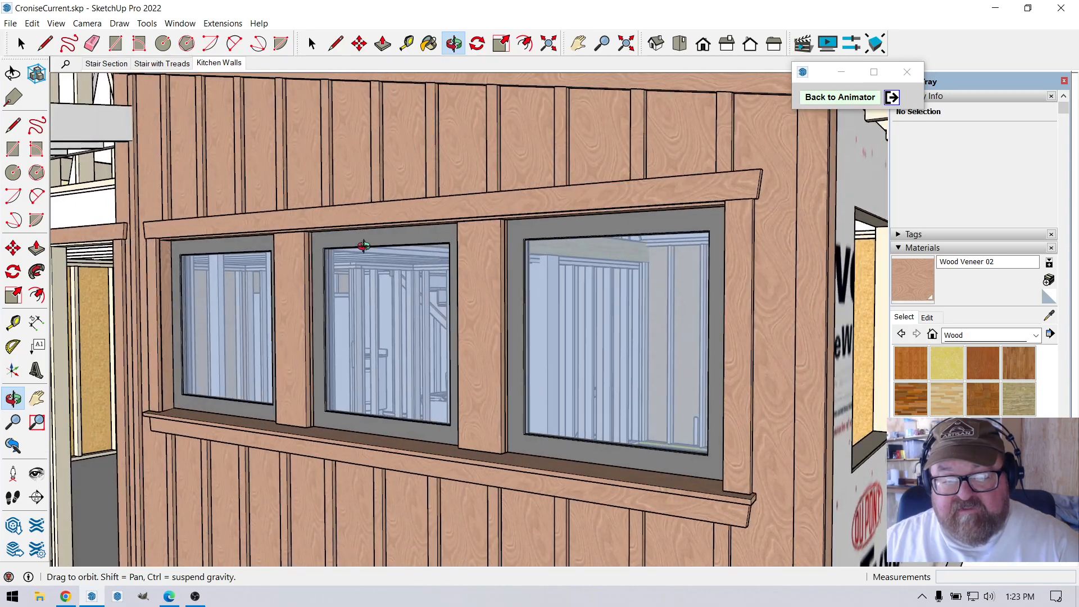
drag(471, 322, 400, 307)
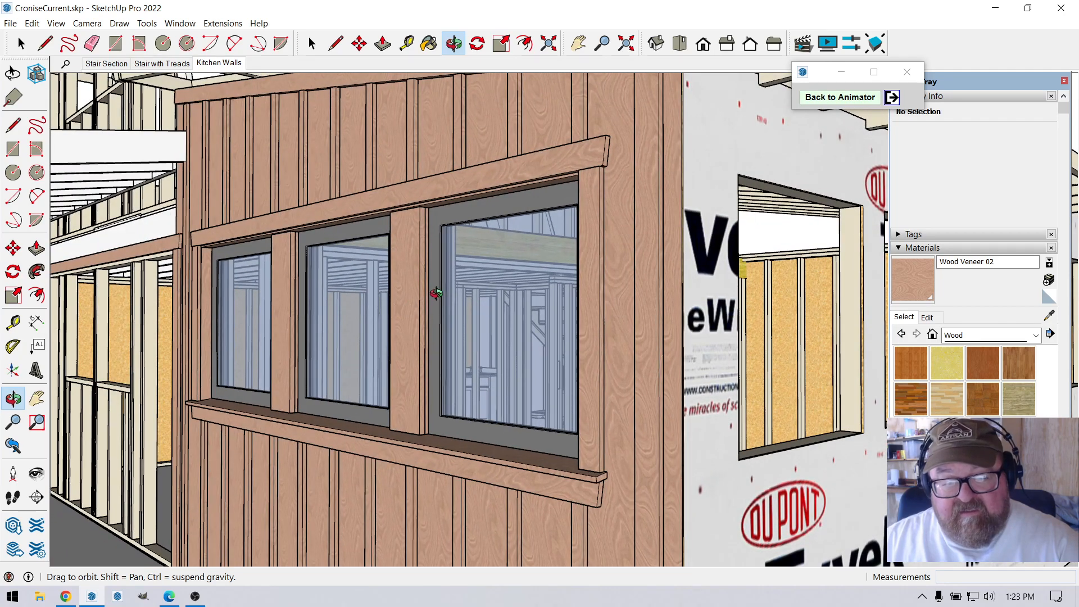
scroll(436, 293, down, 2)
scroll(410, 299, up, 4)
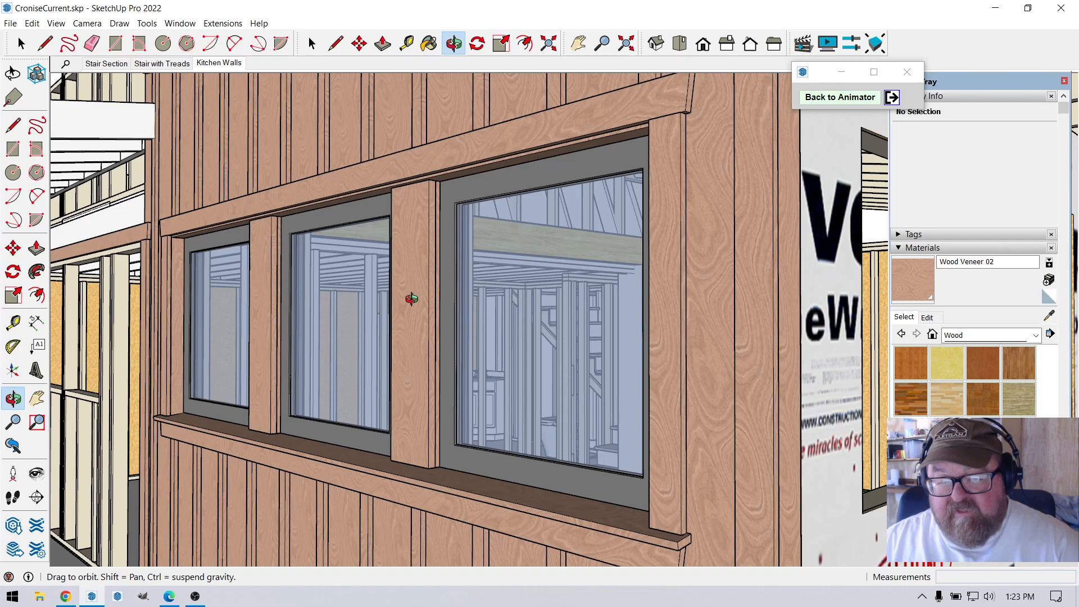
scroll(411, 299, down, 3)
Return to the Animator and replay Film 1, stopping at 2.3 s with the grey panel layer against the wall.
click(840, 97)
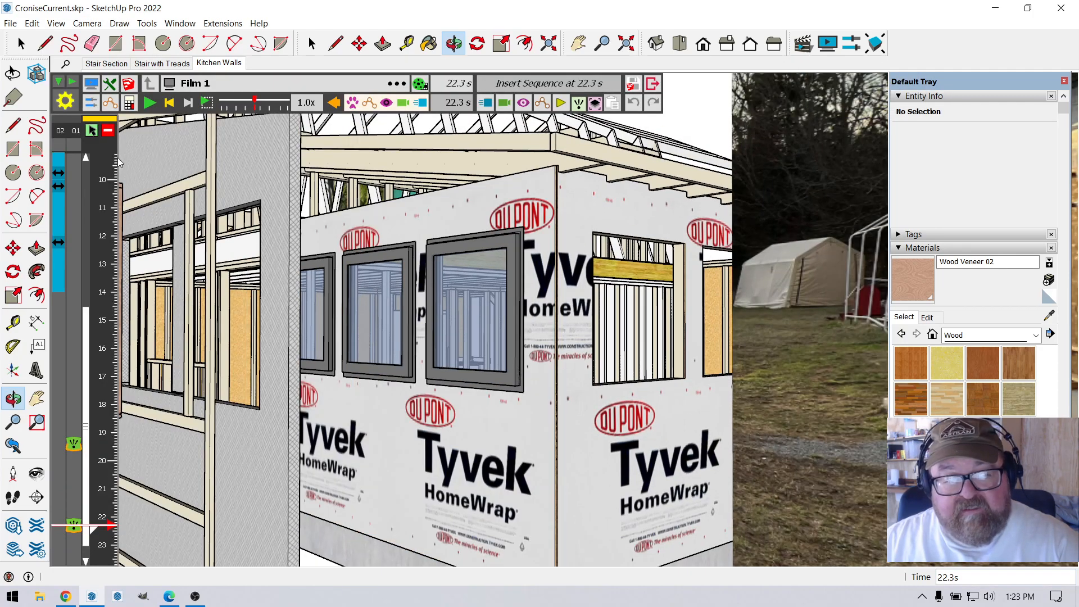
click(149, 103)
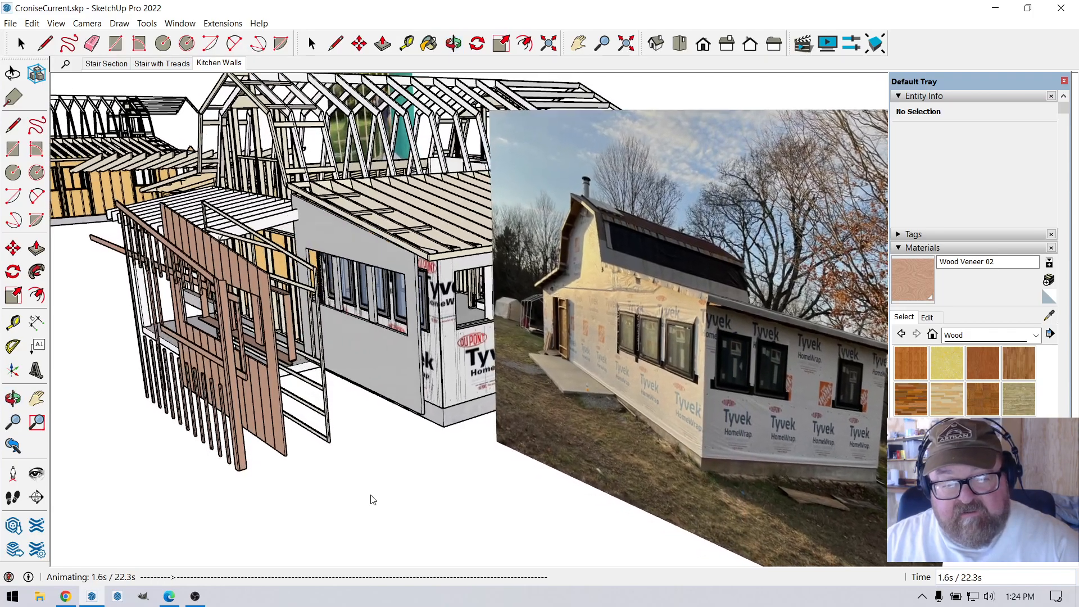
click(374, 498)
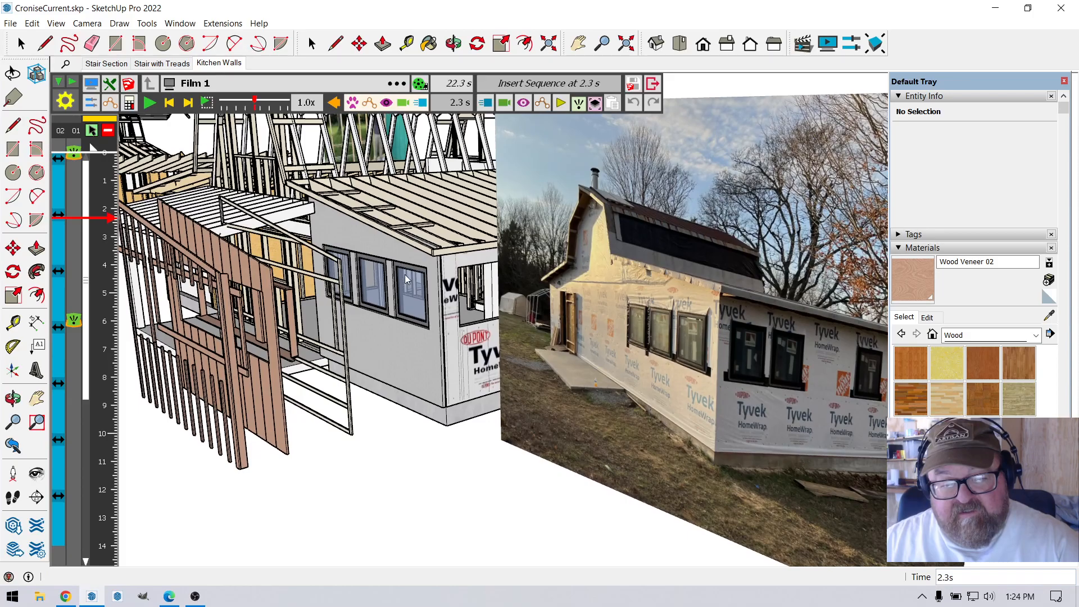
Examine how the grey panel layer fits around and between the three kitchen windows, from above and below.
scroll(406, 276, up, 6)
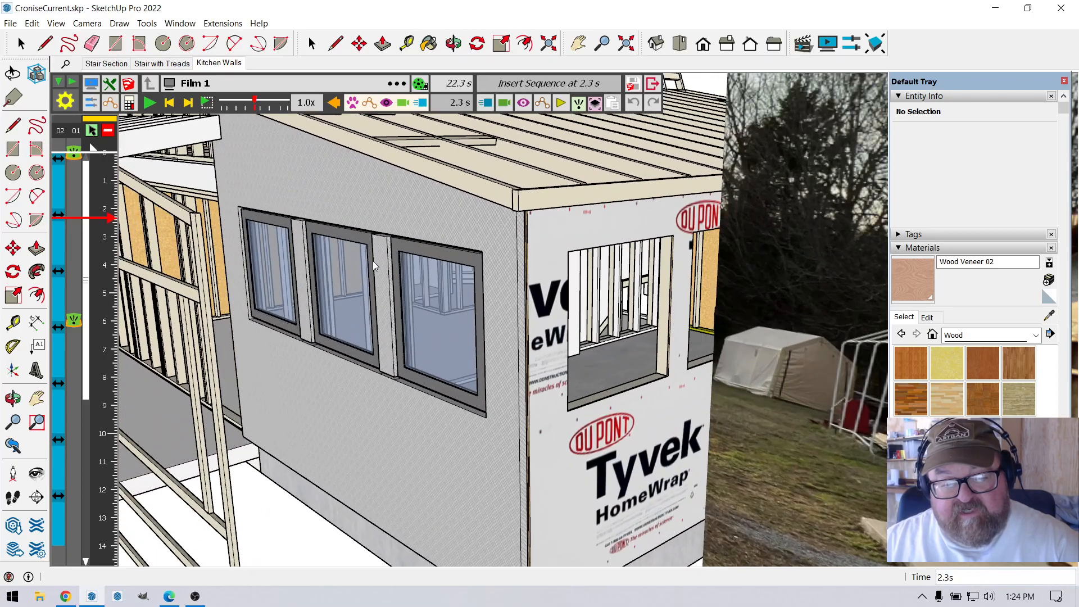
scroll(372, 261, up, 6)
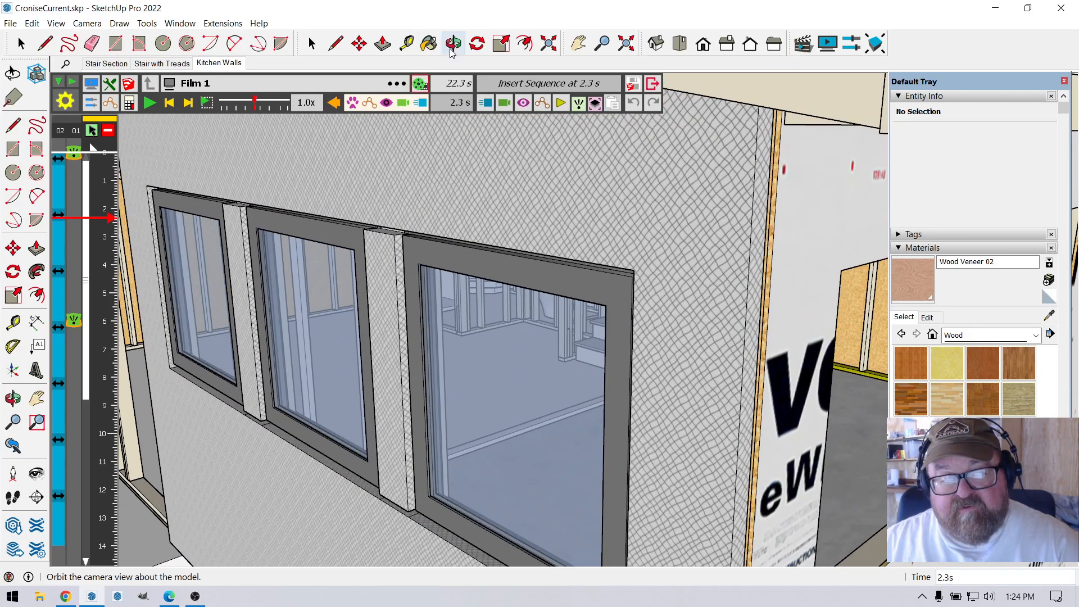
click(454, 44)
drag(356, 200, 371, 183)
scroll(365, 188, up, 2)
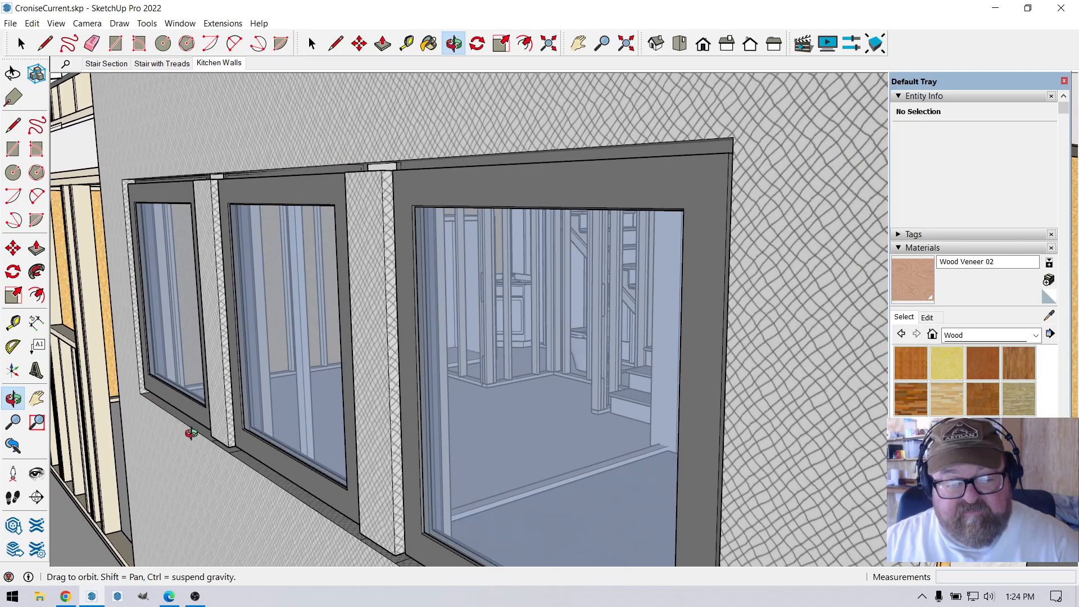
drag(373, 433, 373, 354)
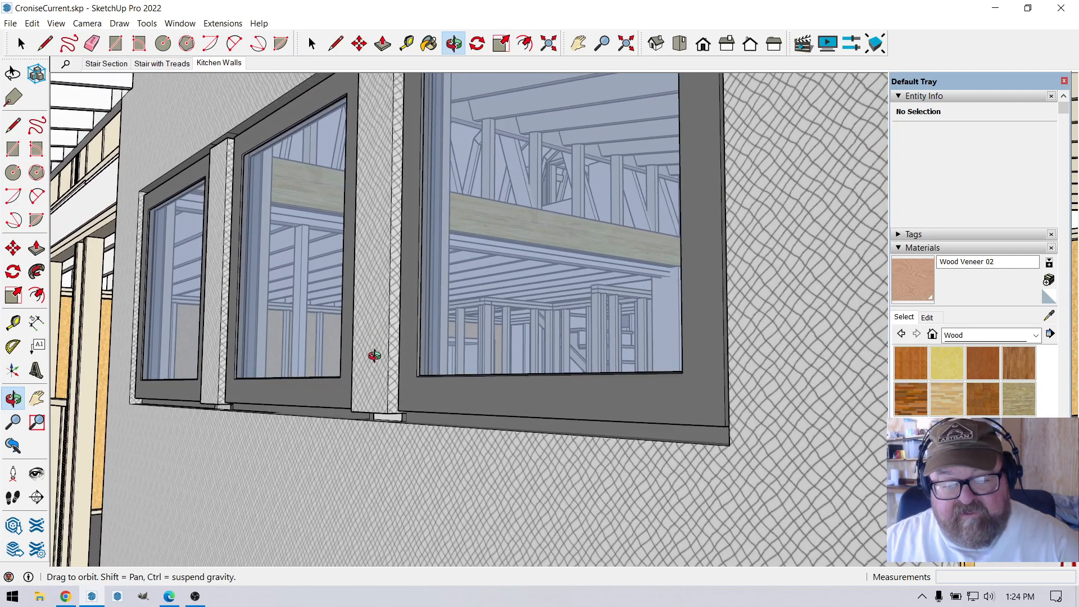
drag(382, 407, 348, 293)
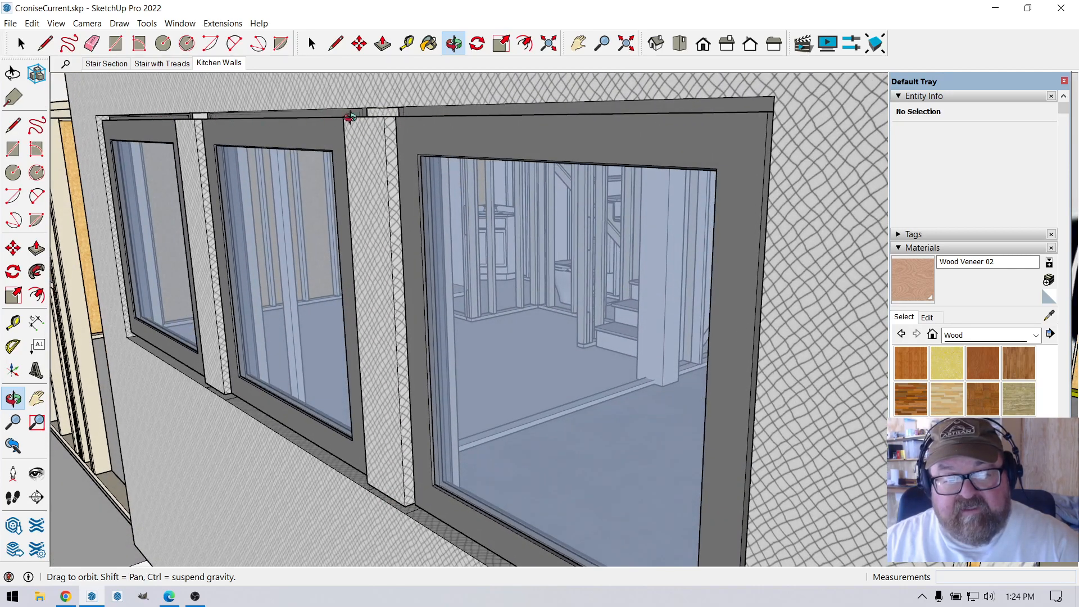
drag(399, 270, 391, 206)
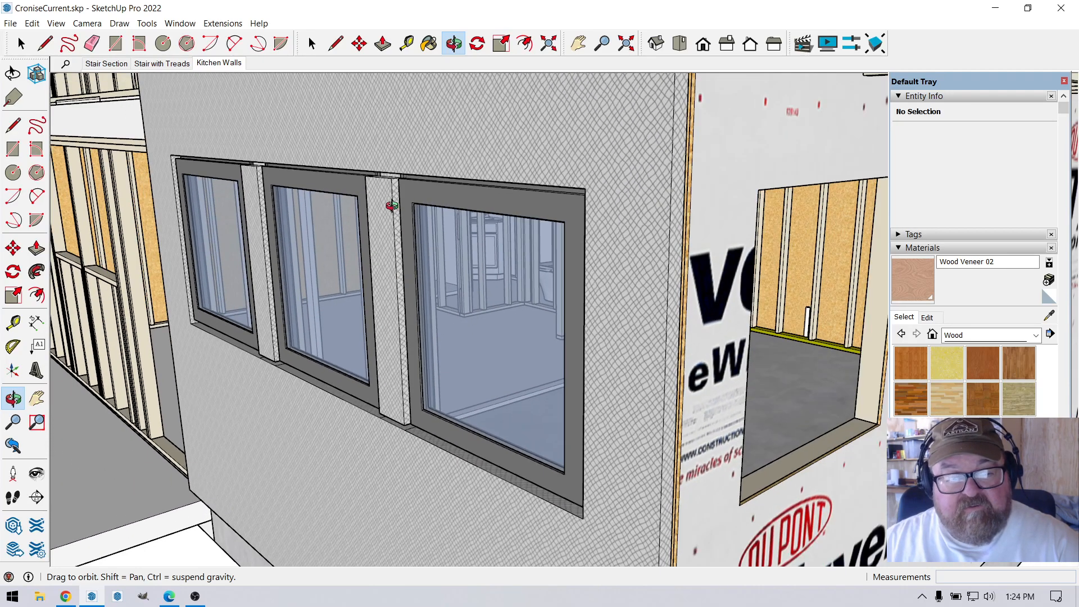
key(Escape)
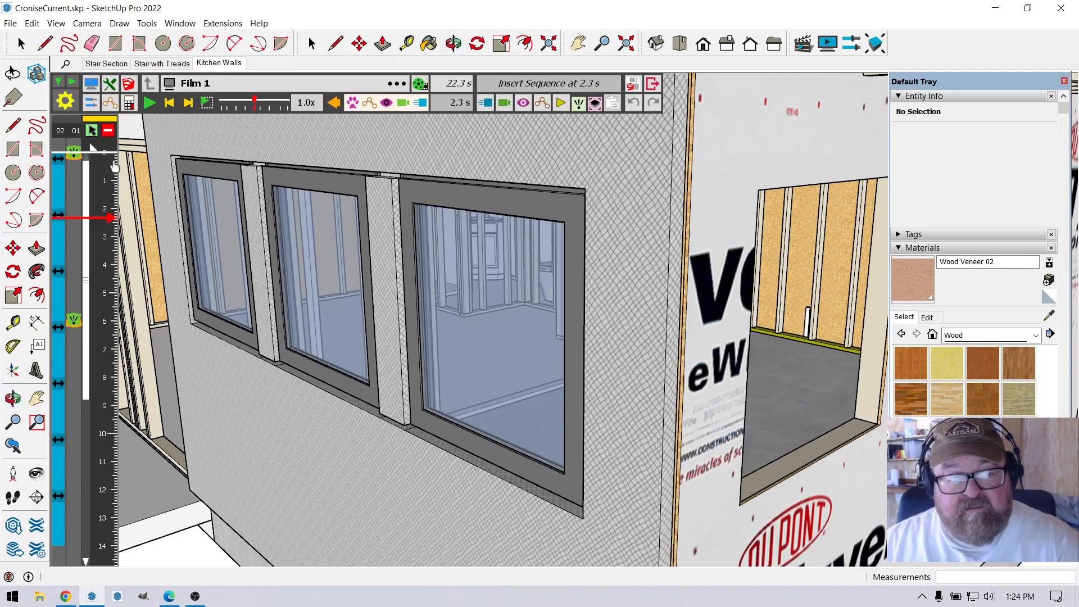
Play Film 1 again and stop at 6.2 s with the strapping and wooden window surround on the wall.
click(149, 102)
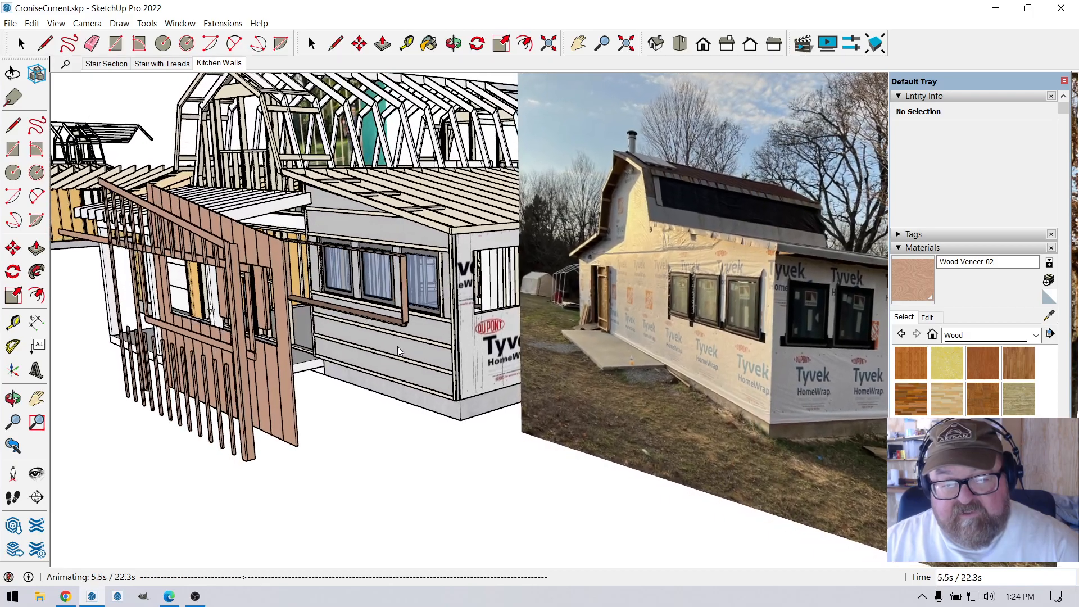
click(406, 351)
scroll(403, 304, up, 7)
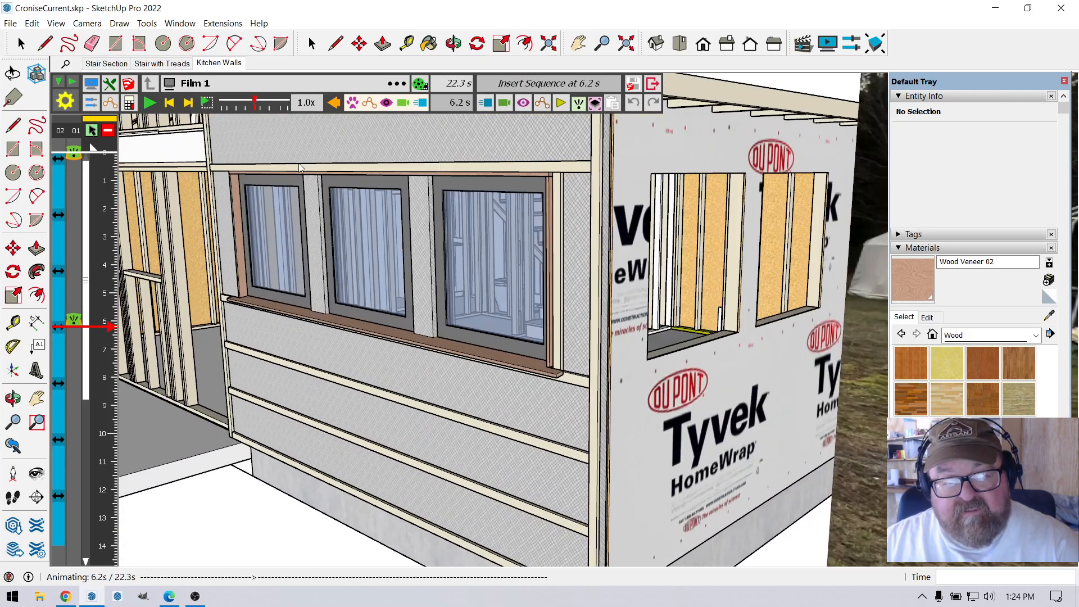
scroll(300, 167, up, 5)
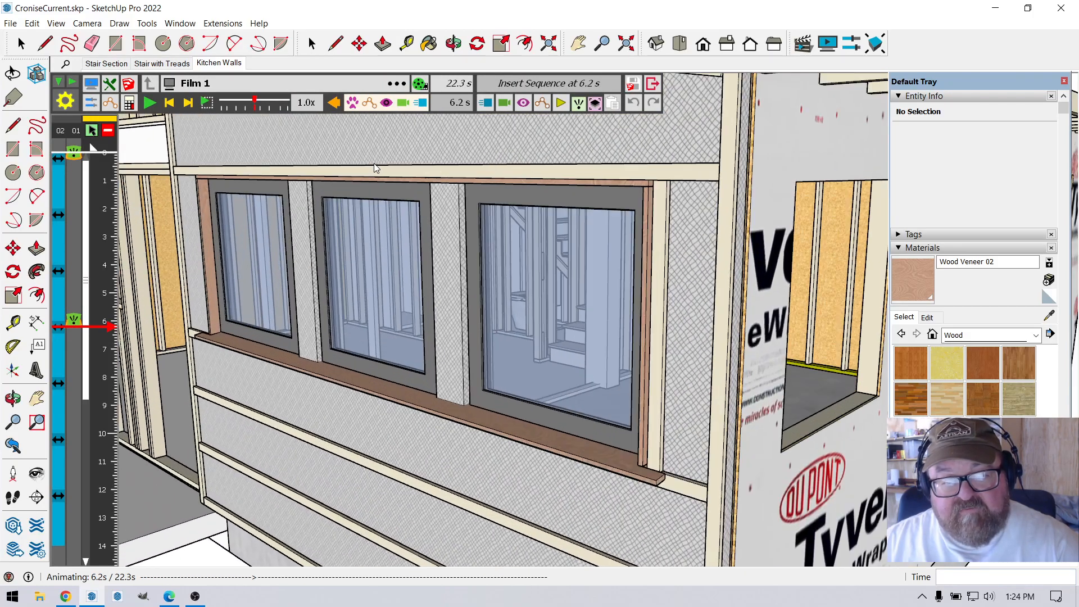
Examine the wooden window surround, its sill end and the strapping from below and beside the kitchen windows.
key(o)
mouse_move(442, 159)
middle_down()
mouse_move(416, 124)
mouse_move(416, 156)
middle_up()
scroll(419, 125, up, 4)
drag(416, 155, 384, 139)
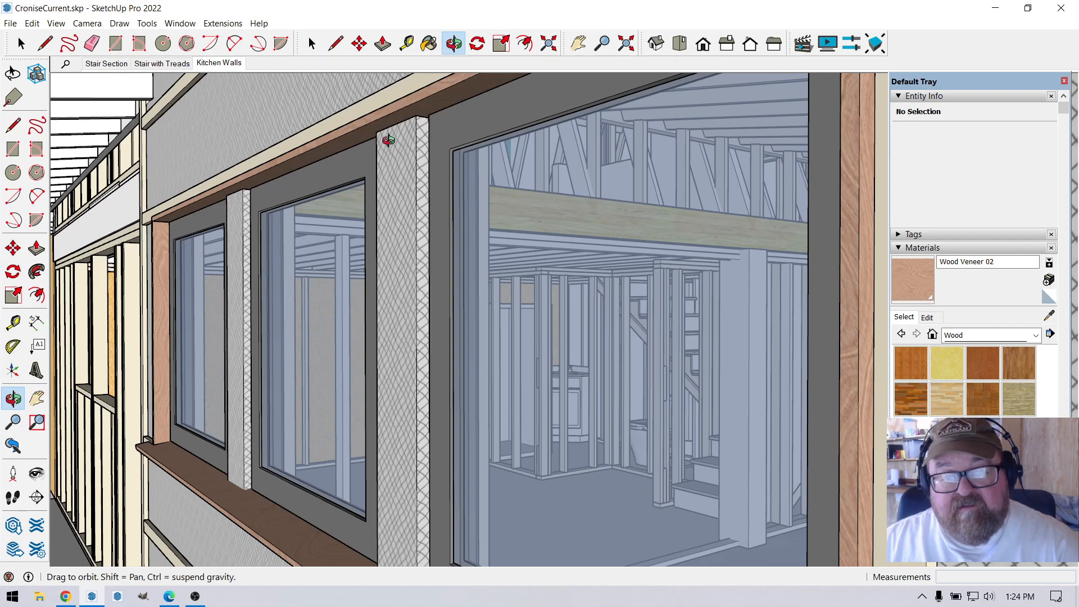
drag(221, 231, 307, 341)
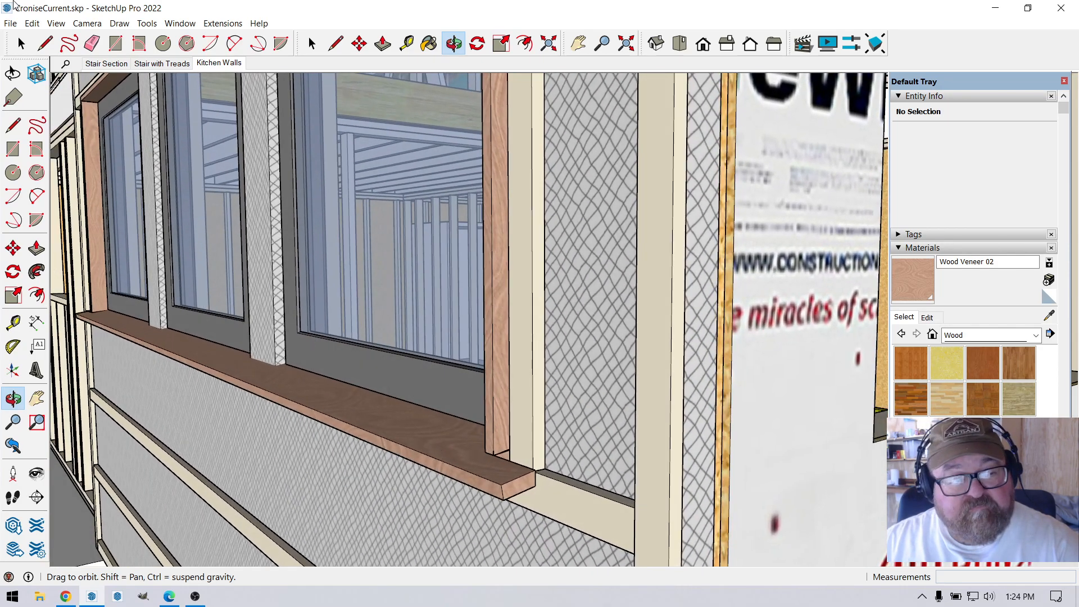
Exit the Animator temporarily and move the wooden window surround group outward from the kitchen wall by about 7 1/8".
click(22, 44)
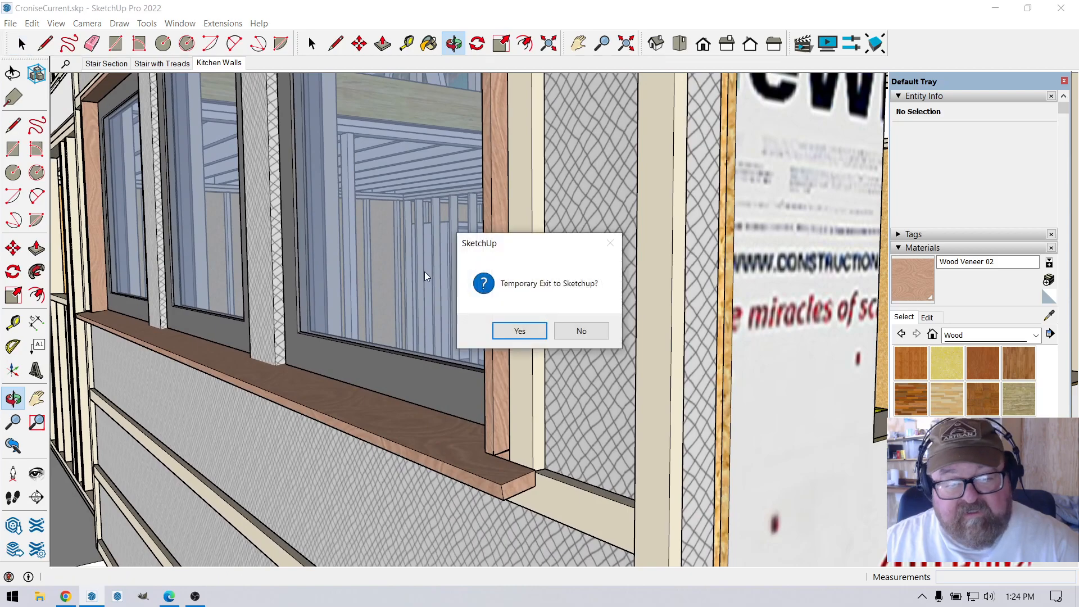
click(518, 332)
click(400, 400)
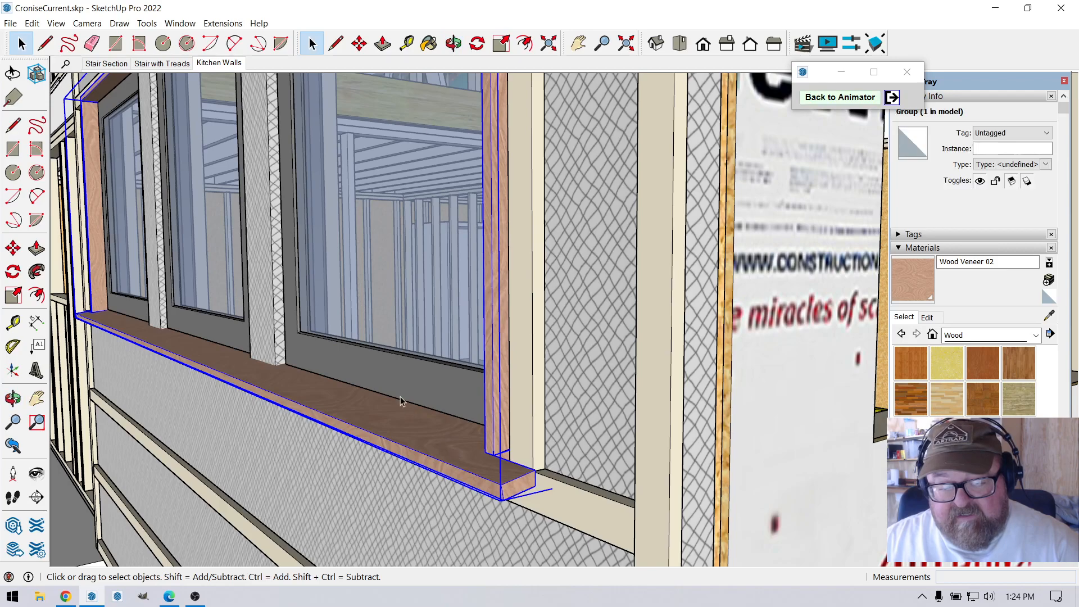
scroll(400, 400, down, 2)
click(359, 44)
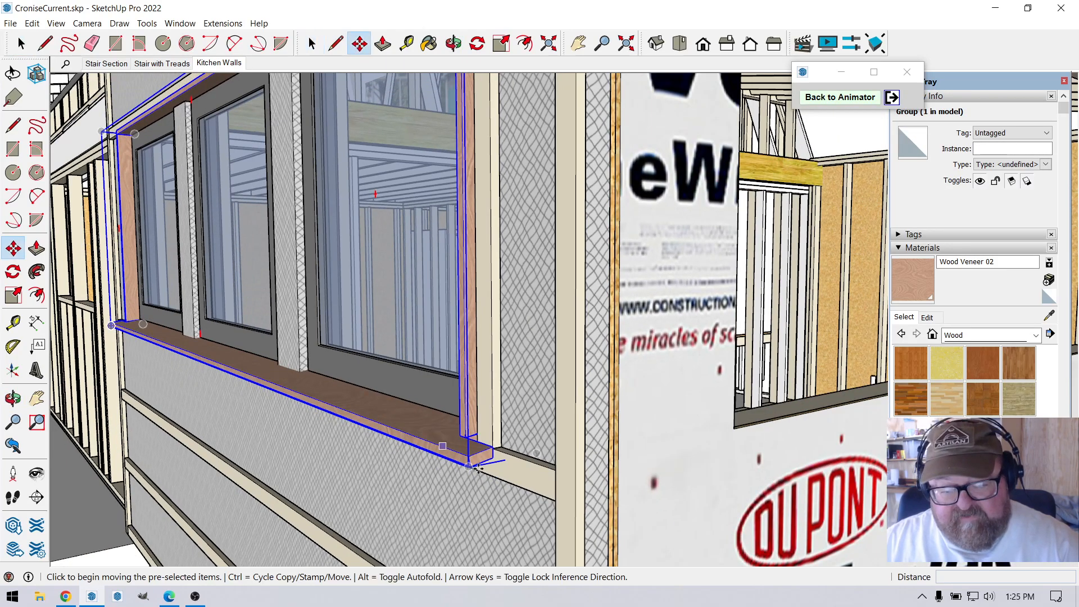
click(475, 459)
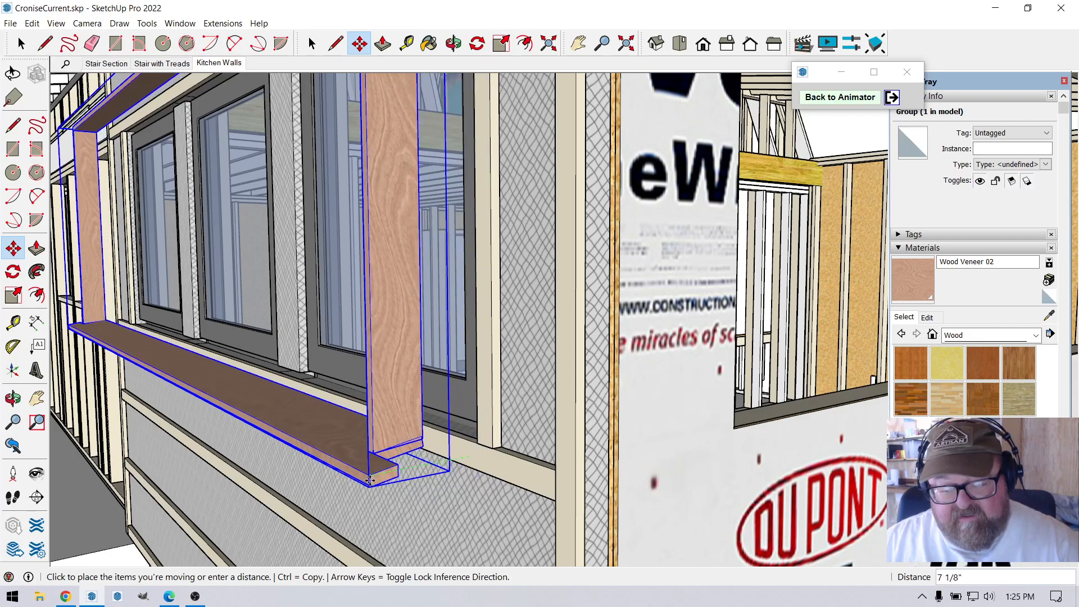
click(416, 467)
Open the wooden window surround and its nested side board and sill groups to check how the ends meet at the sill joint.
scroll(416, 467, up, 2)
scroll(416, 467, up, 3)
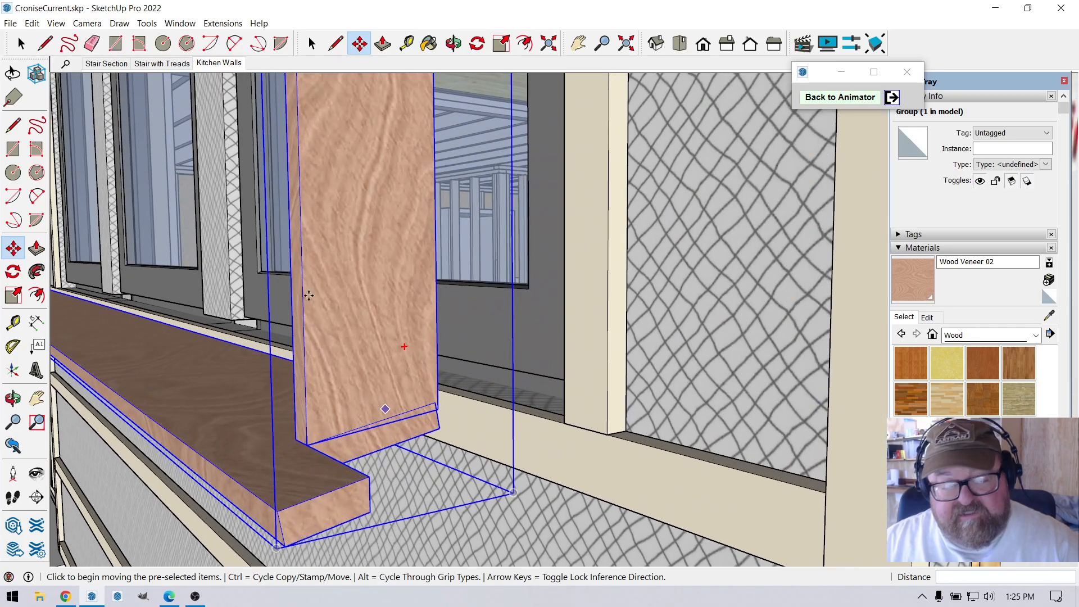
click(19, 45)
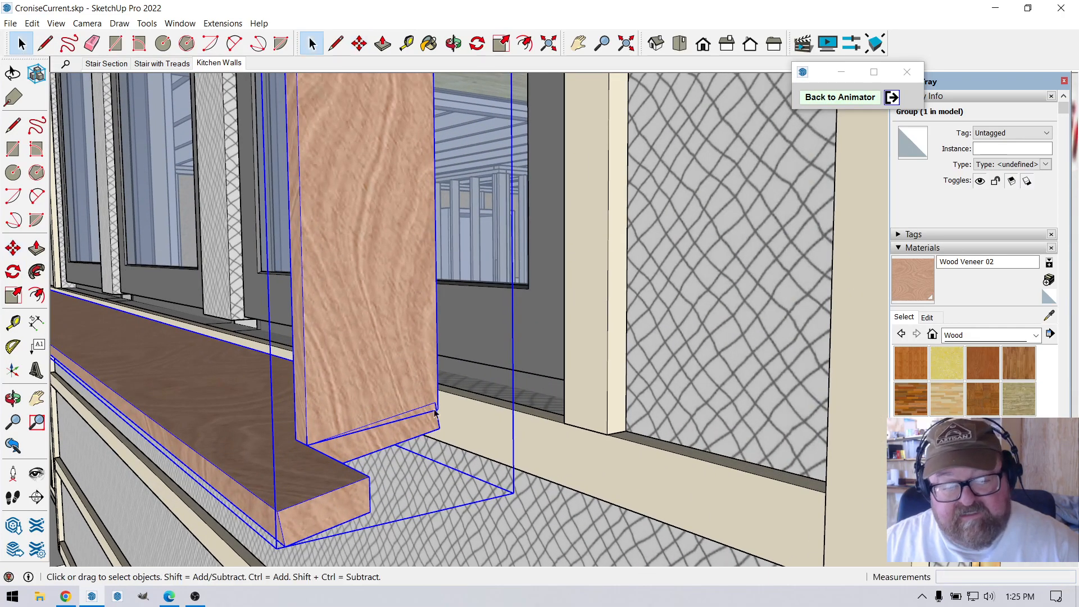
double_click(410, 378)
scroll(433, 418, up, 3)
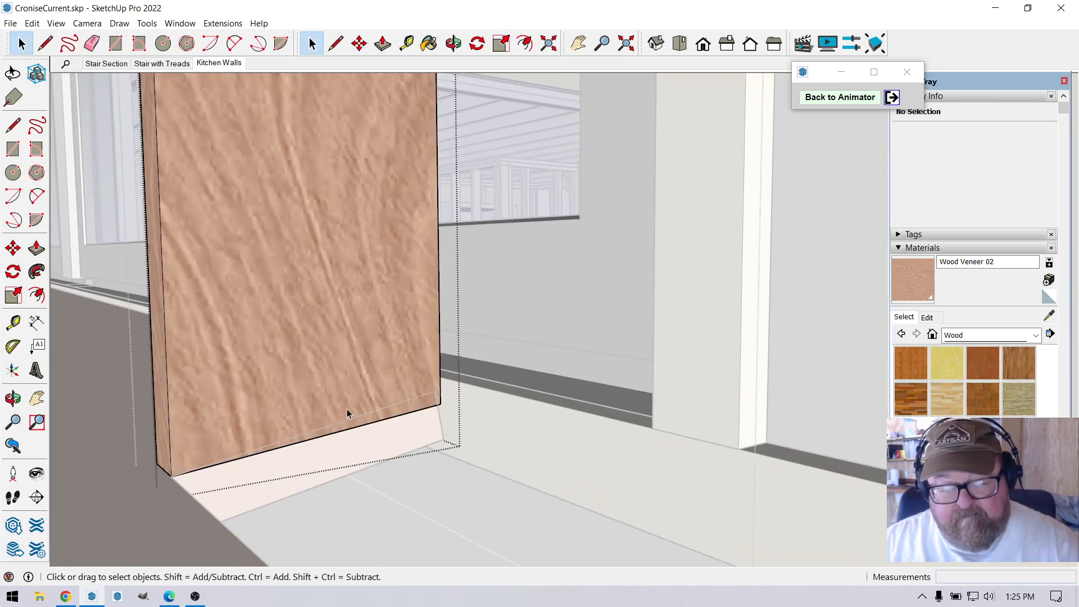
click(80, 390)
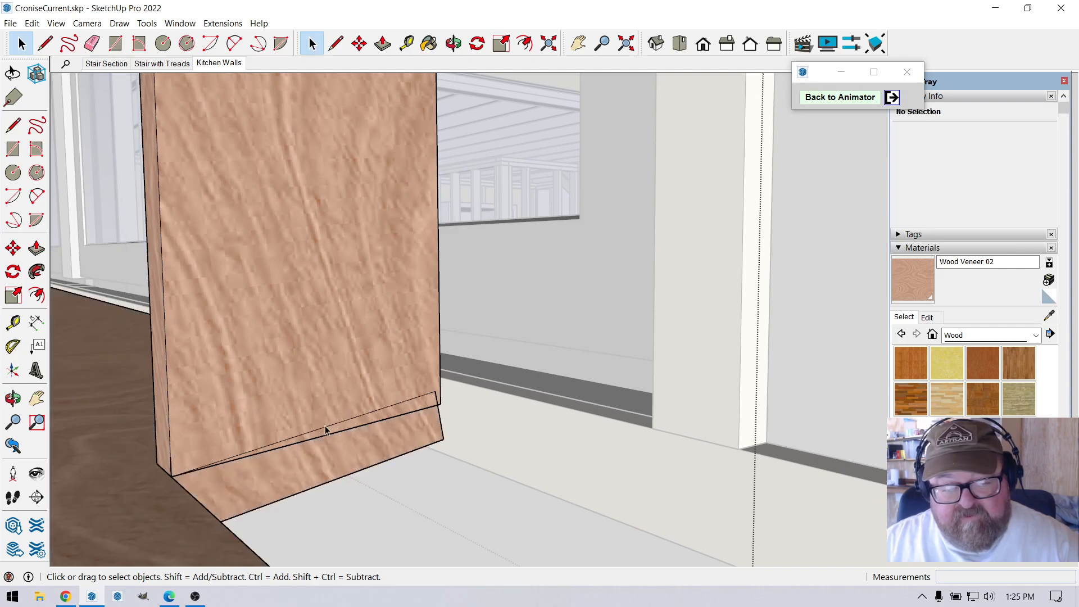
double_click(356, 448)
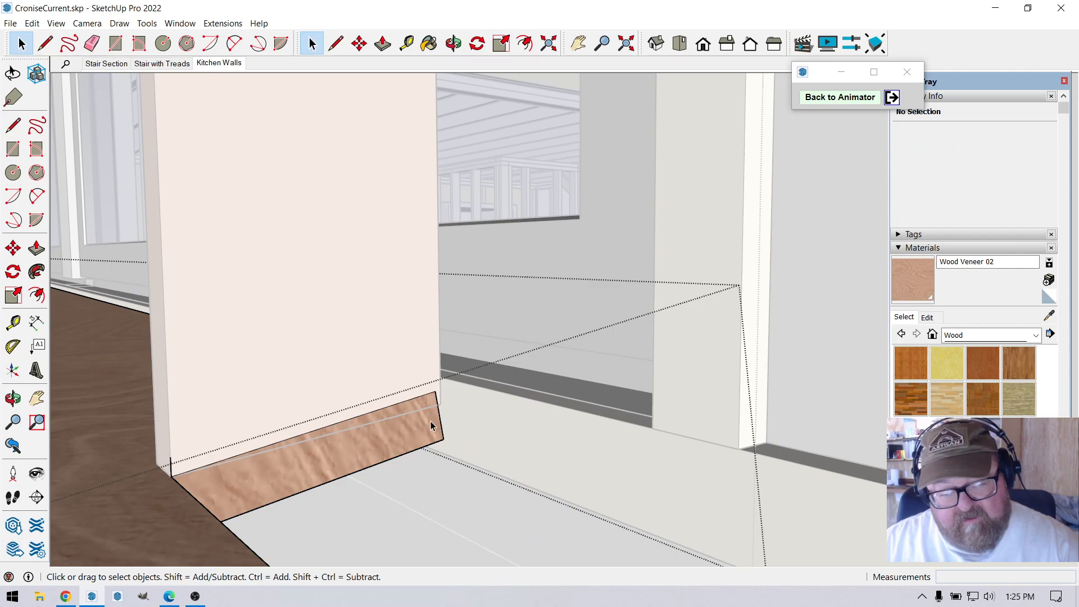
drag(461, 447, 462, 448)
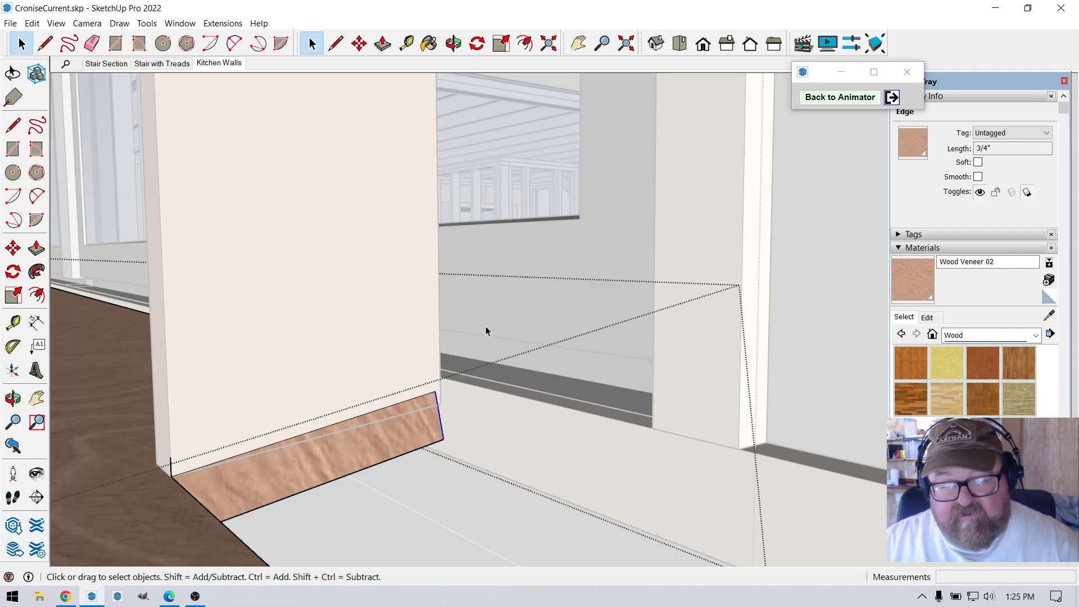
click(483, 475)
scroll(480, 445, down, 3)
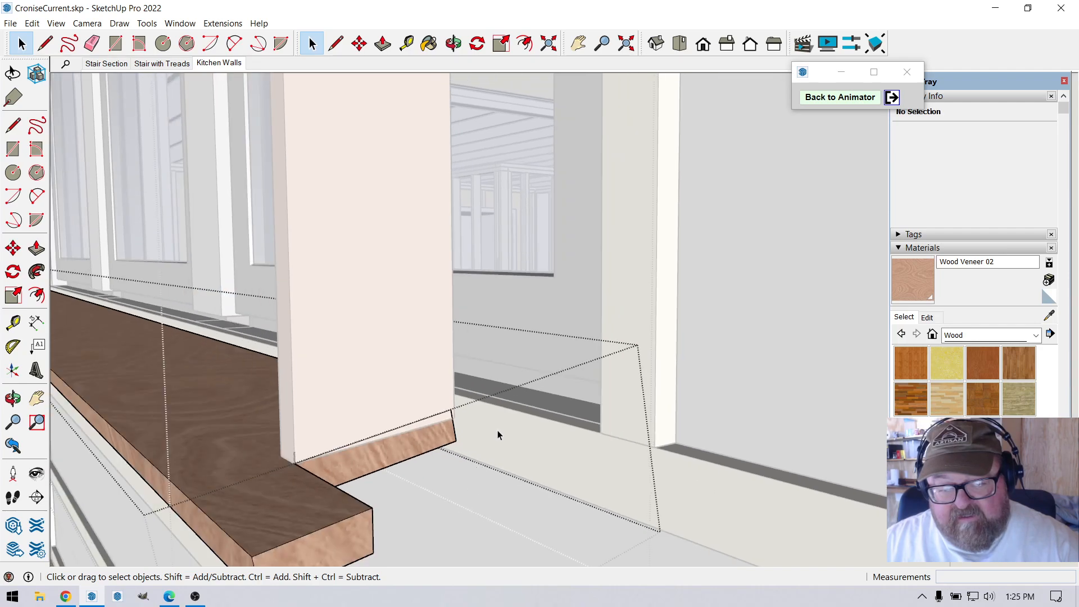
scroll(497, 430, down, 1)
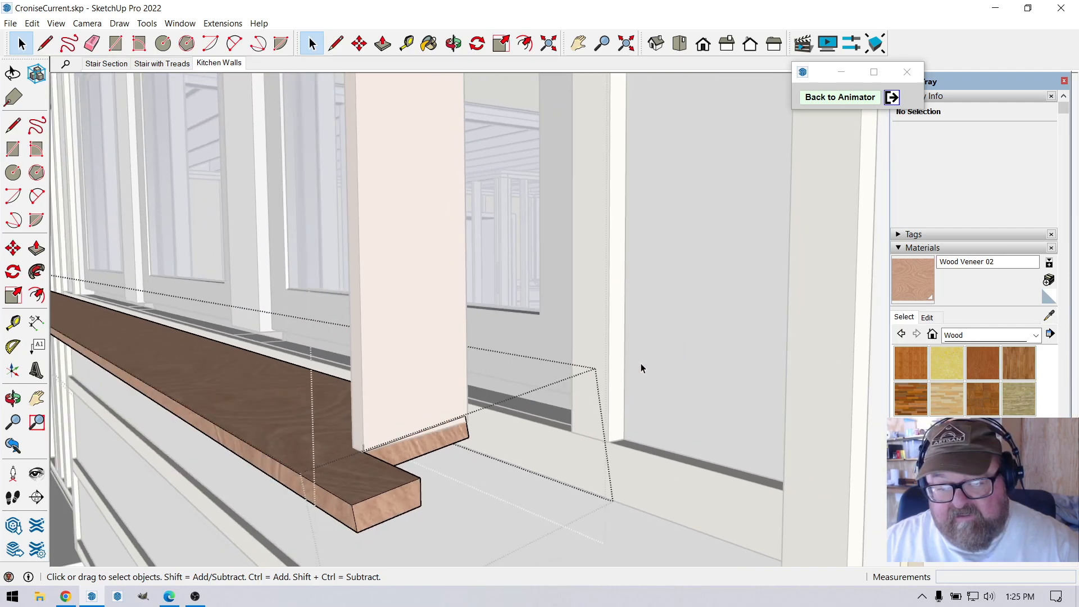
Move the rear 3/4" bottom edge of the near side board up about 3/16" to match the sill's slope, closing the board group.
scroll(467, 430, up, 2)
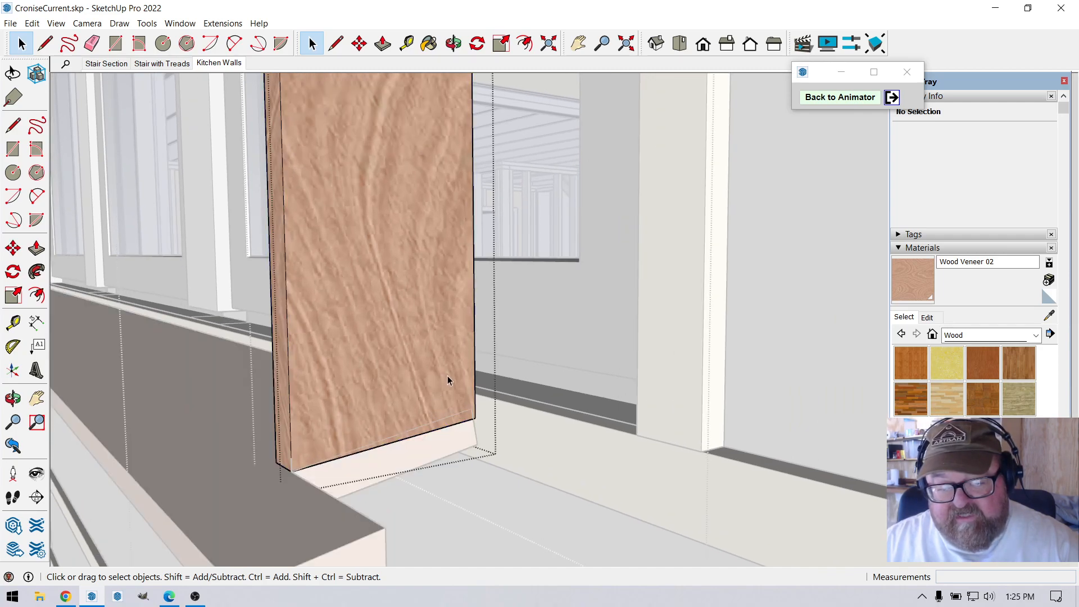
scroll(472, 403, up, 1)
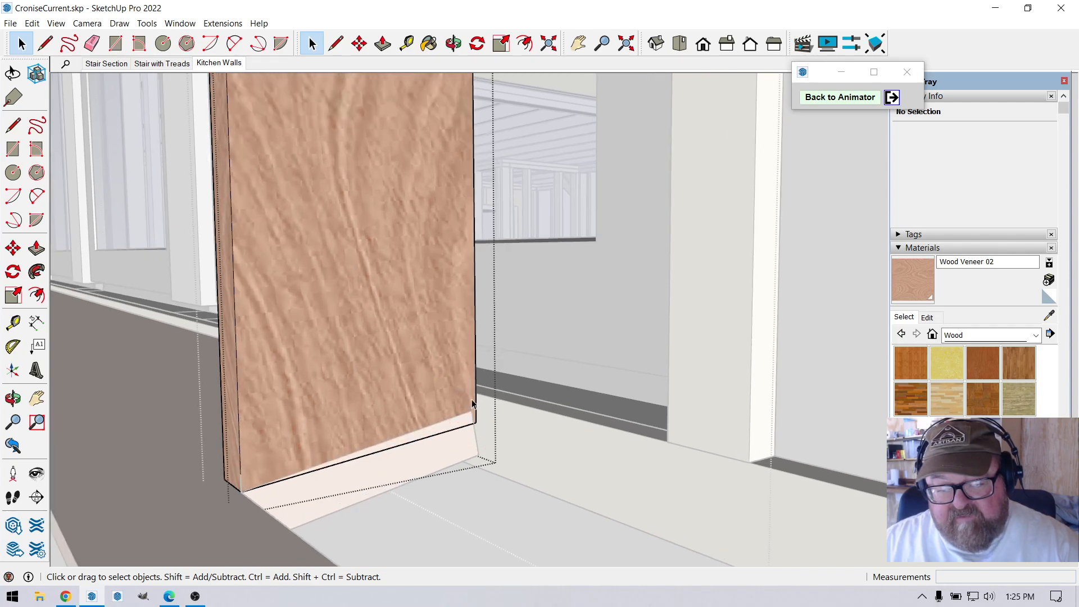
key(m)
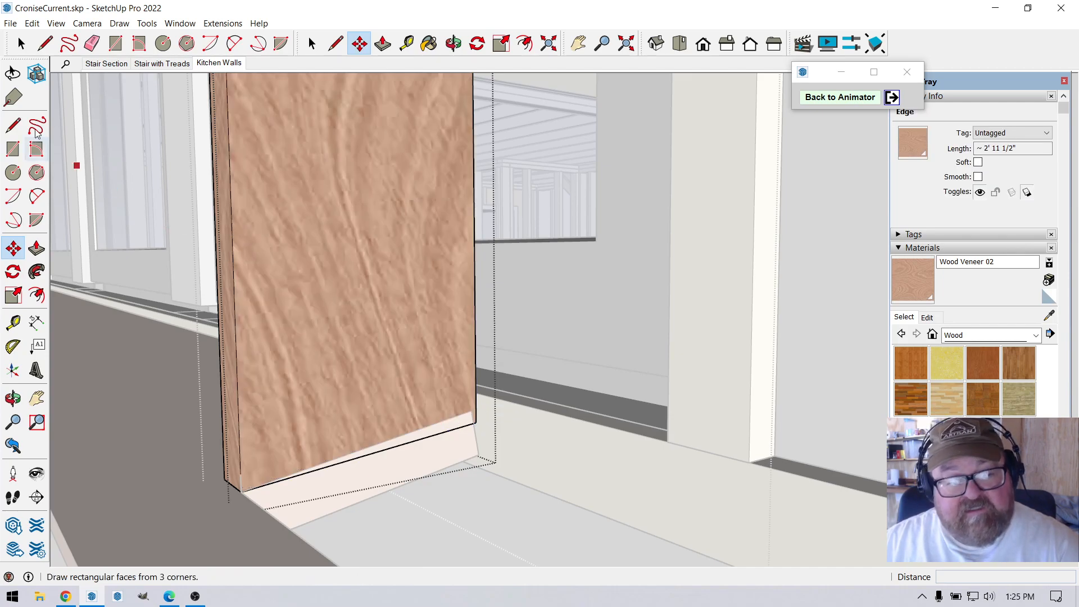
click(21, 44)
drag(397, 361, 543, 462)
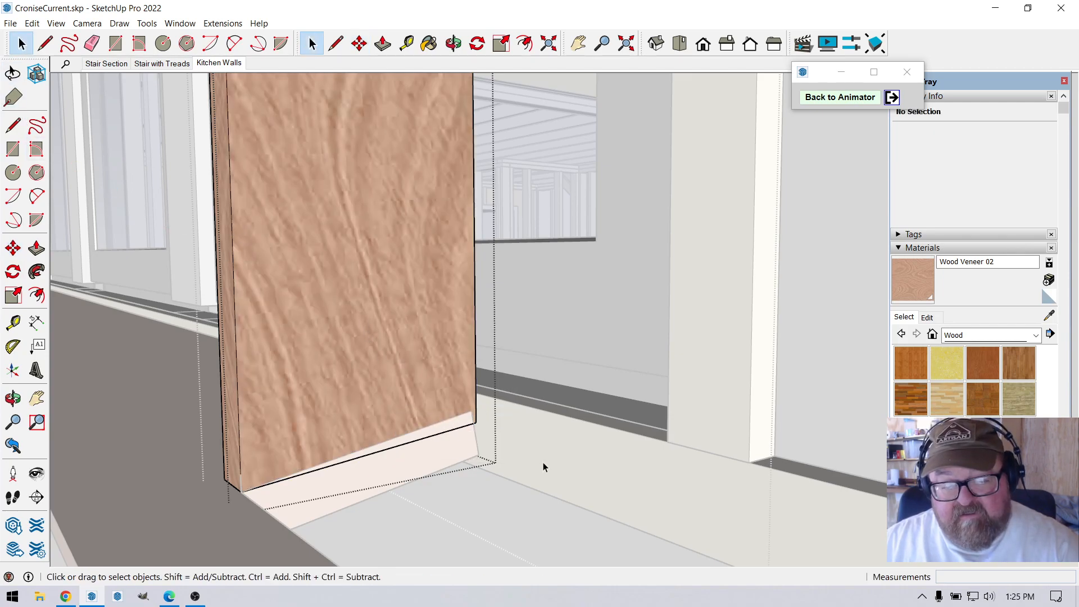
click(359, 43)
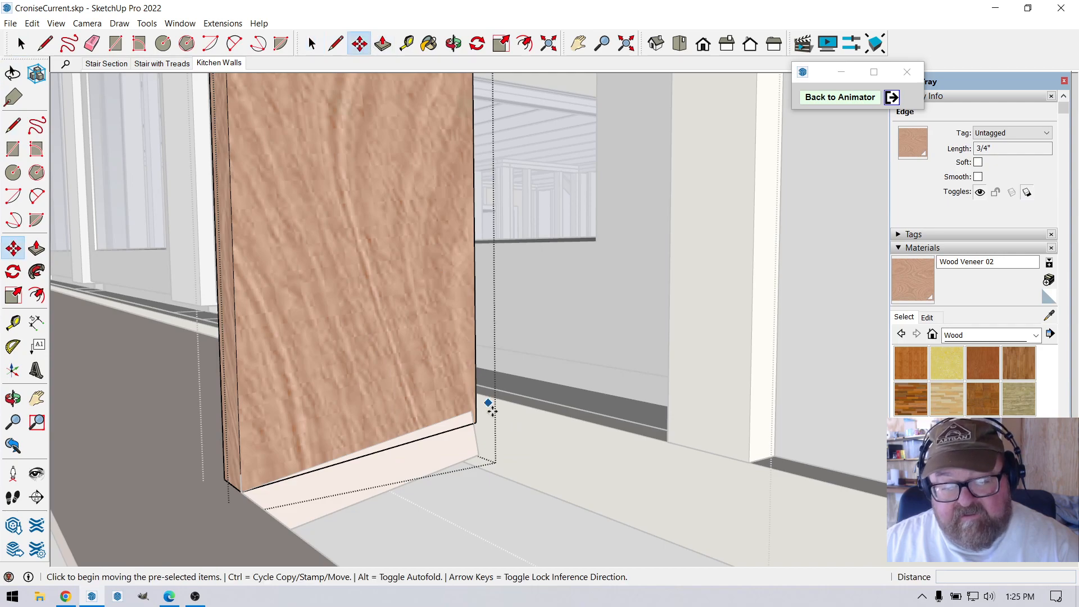
click(477, 422)
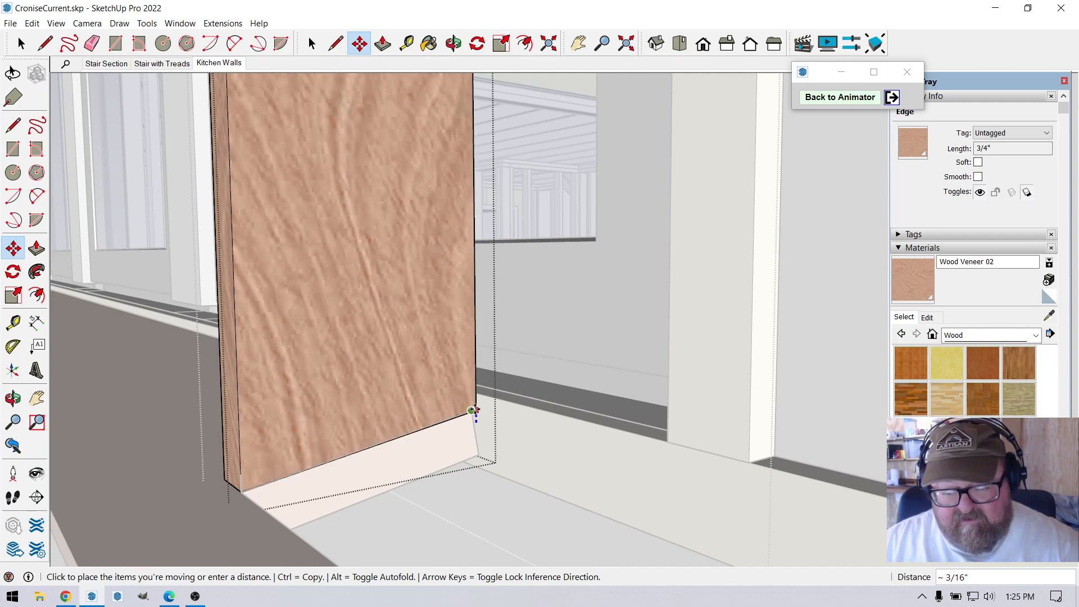
click(475, 410)
scroll(520, 408, down, 2)
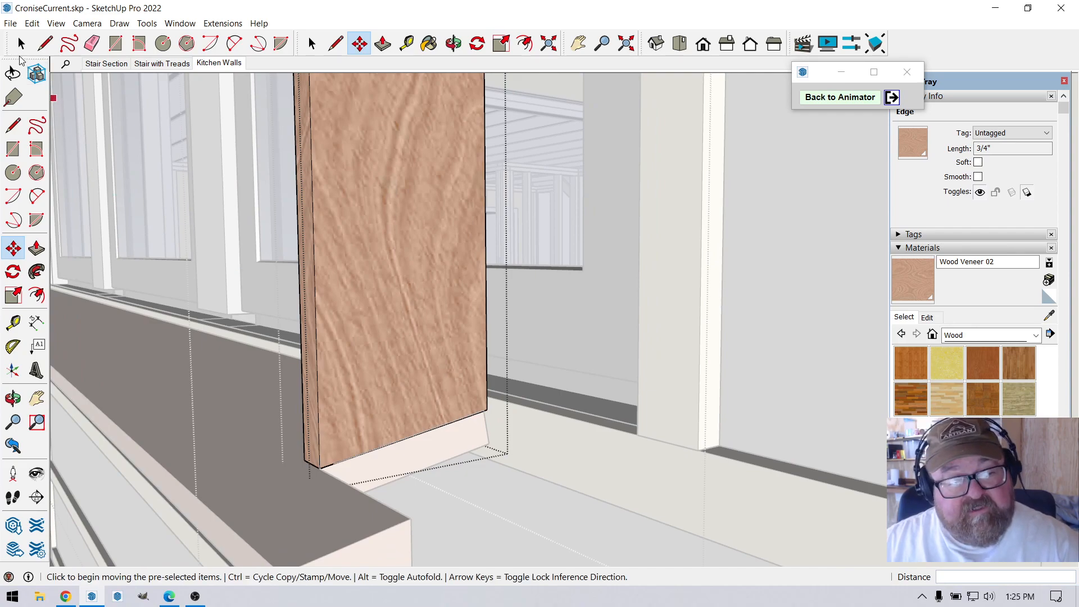
click(21, 45)
click(622, 342)
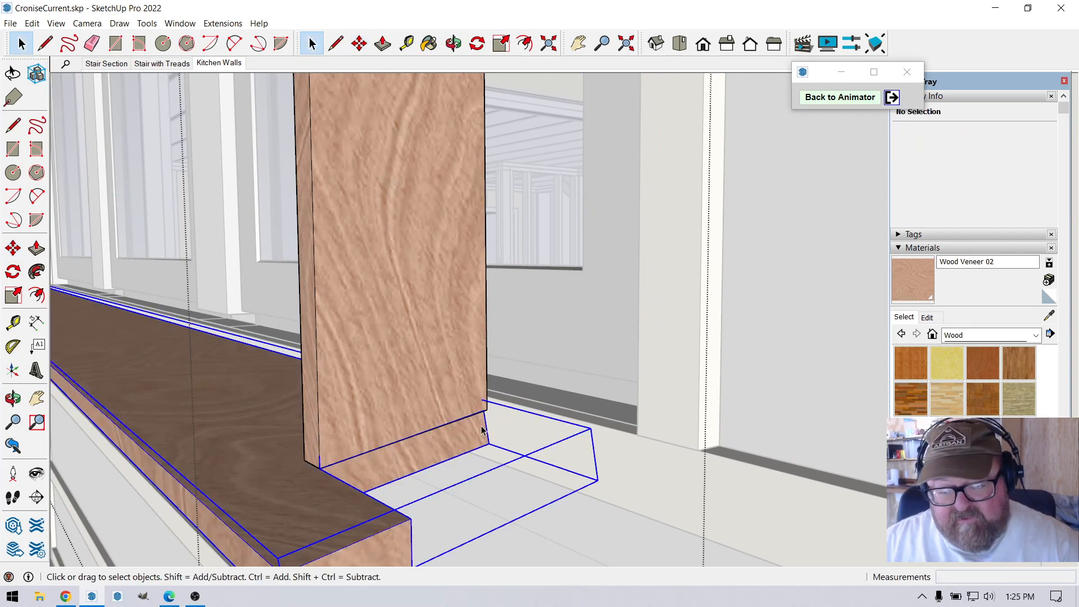
Open the sill group, move its long rear top edge about 1/16" to meet the side board, and close the group.
click(482, 431)
scroll(481, 431, up, 2)
double_click(481, 431)
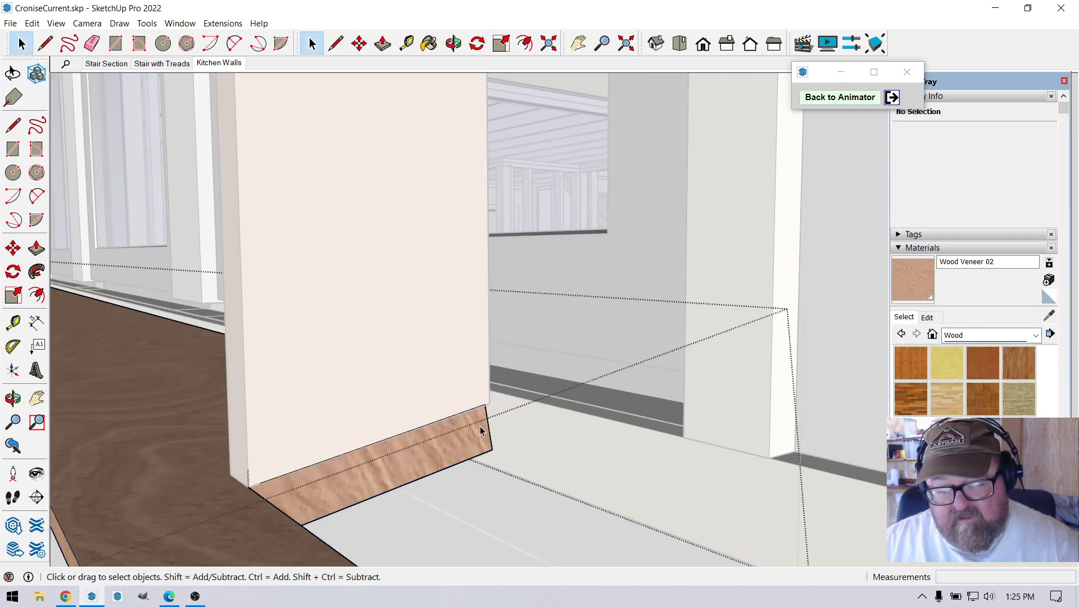
click(188, 325)
click(359, 44)
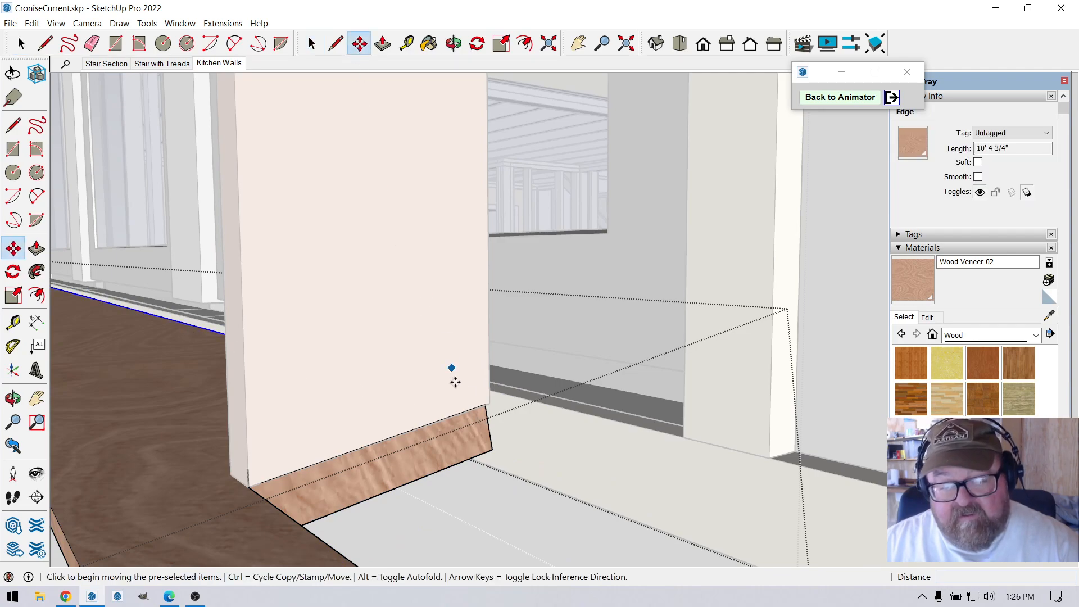
click(476, 406)
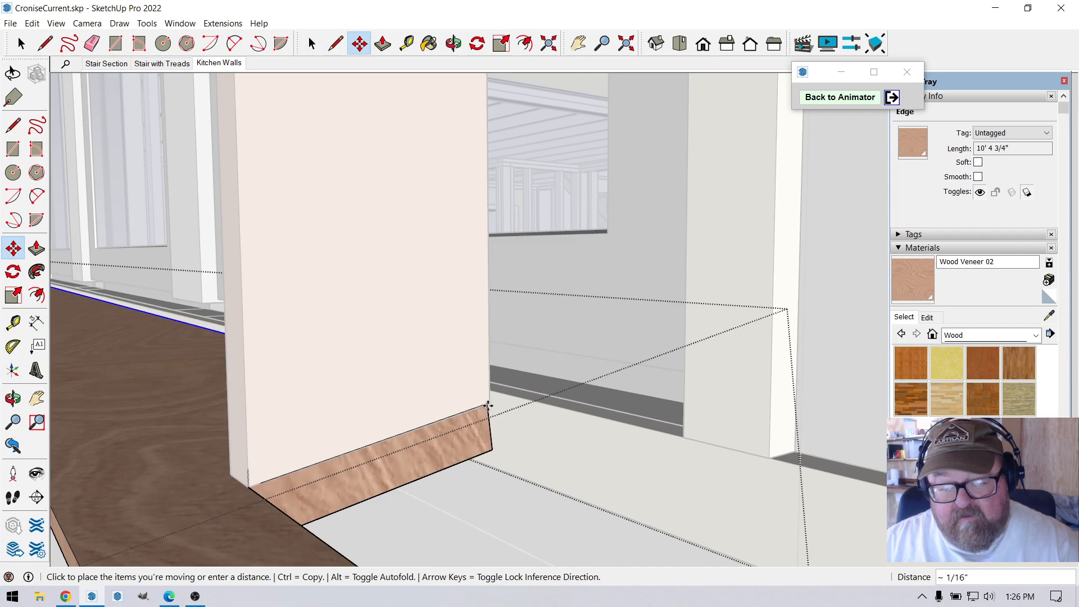
click(484, 413)
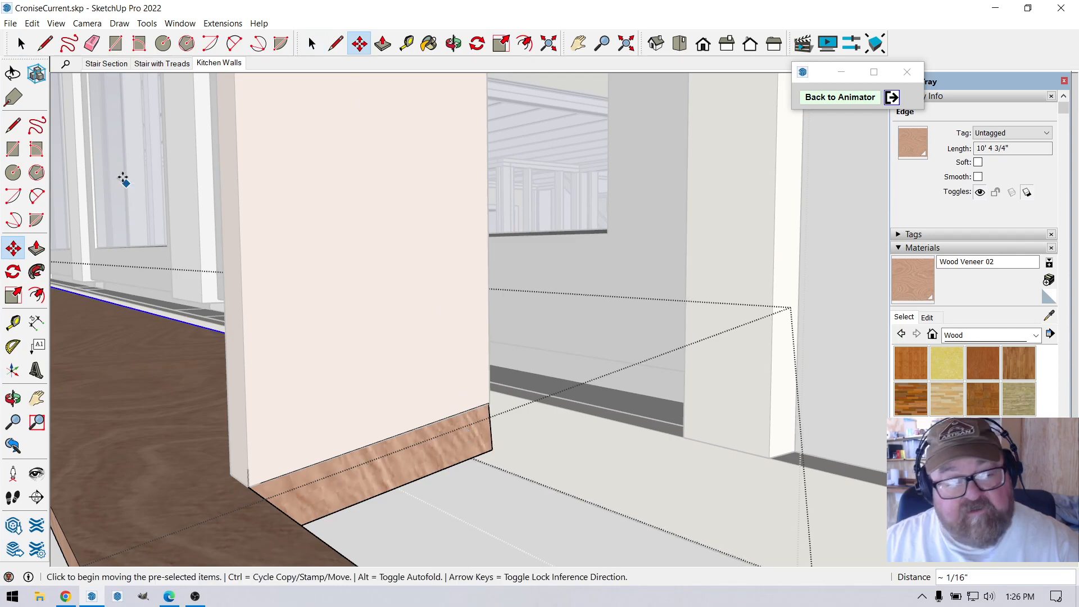
key(space)
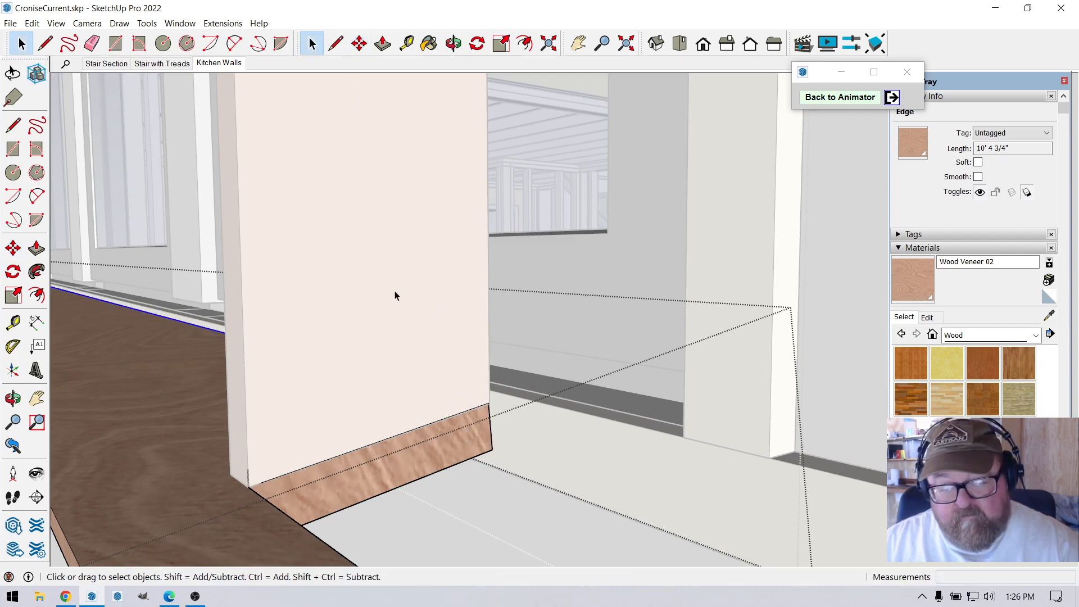
middle_drag(513, 287, 530, 328)
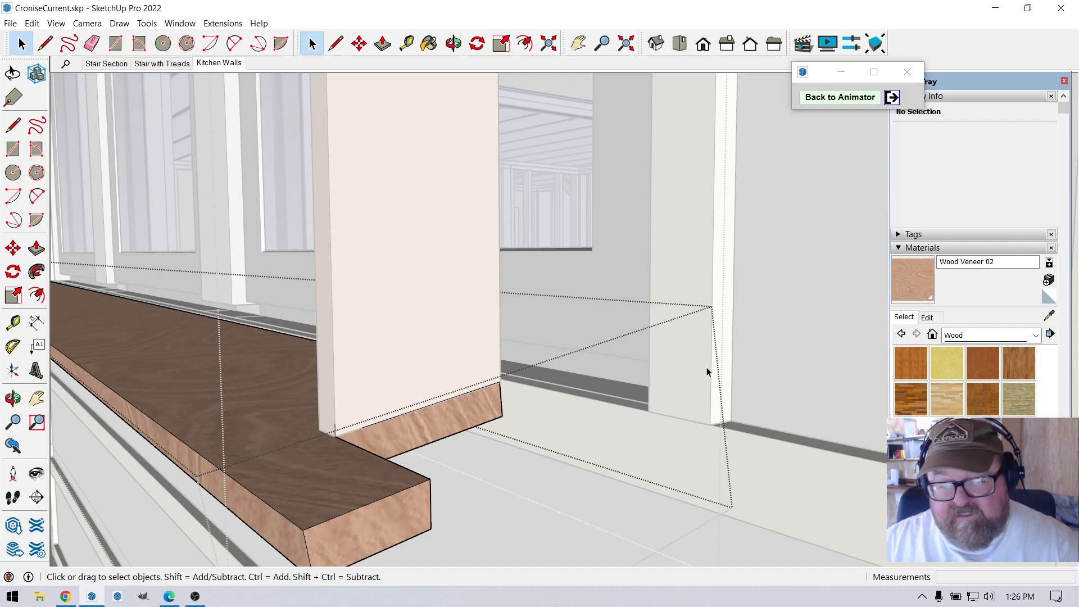
click(774, 296)
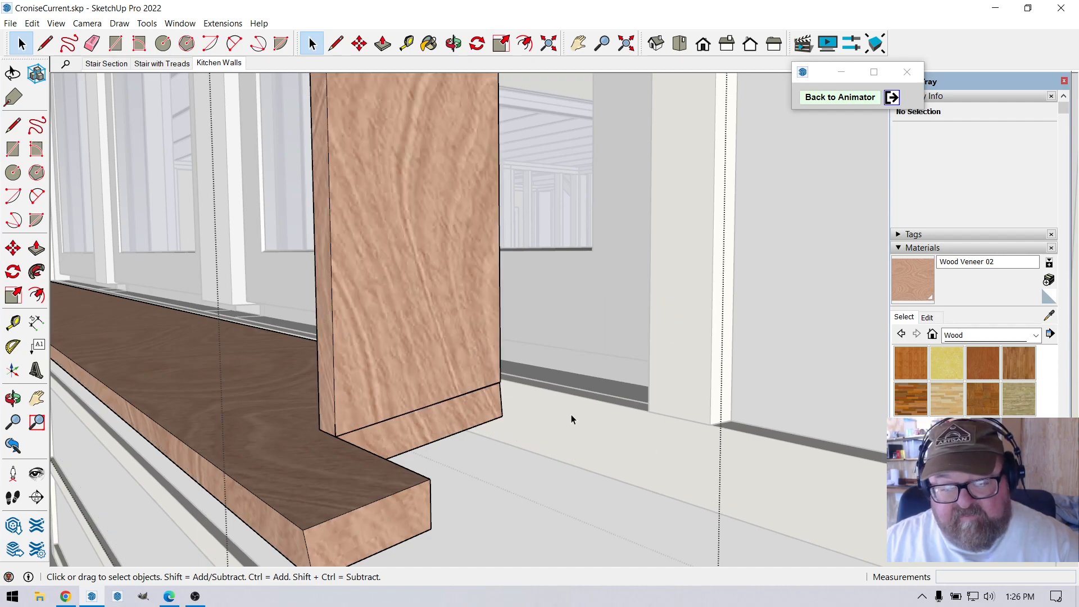
Examine the whole wooden window surround and its sill joints around the three kitchen windows from near and far.
scroll(572, 416, down, 3)
middle_drag(677, 425, 461, 407)
scroll(399, 476, down, 2)
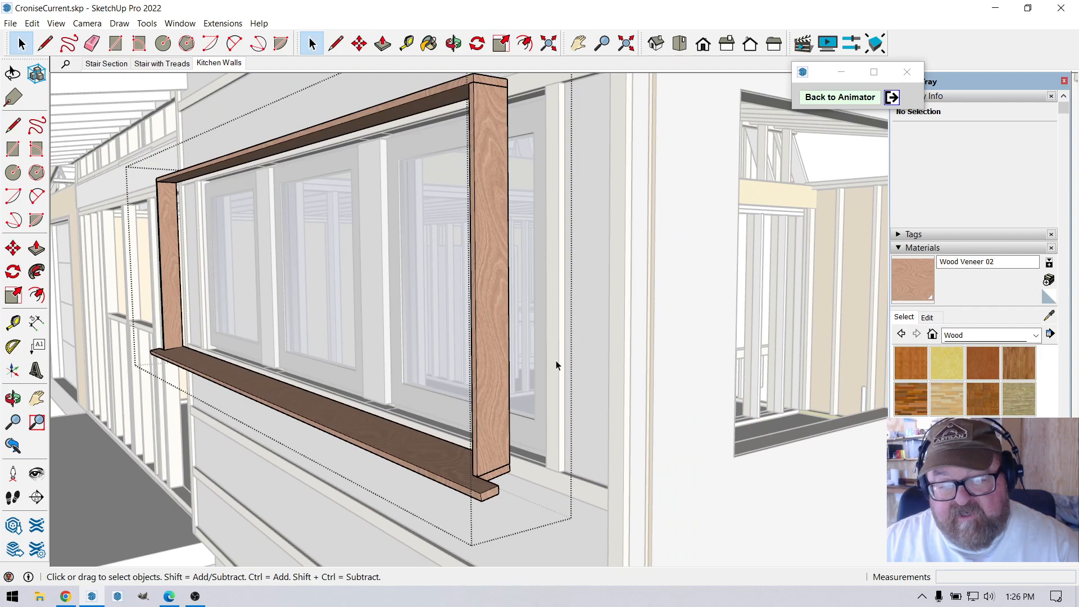
scroll(555, 366, up, 5)
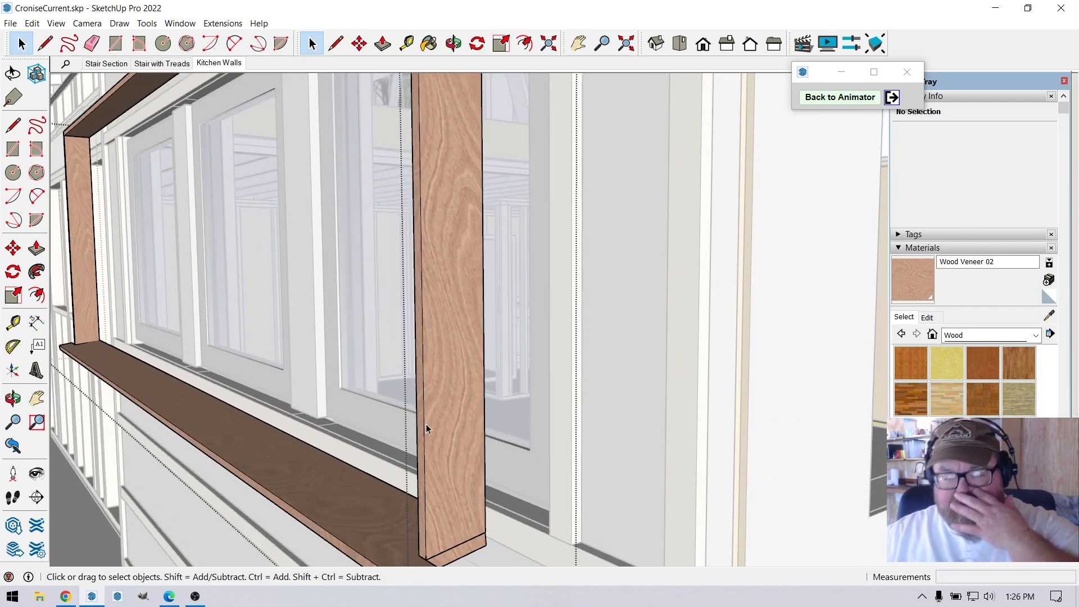
scroll(555, 439, down, 3)
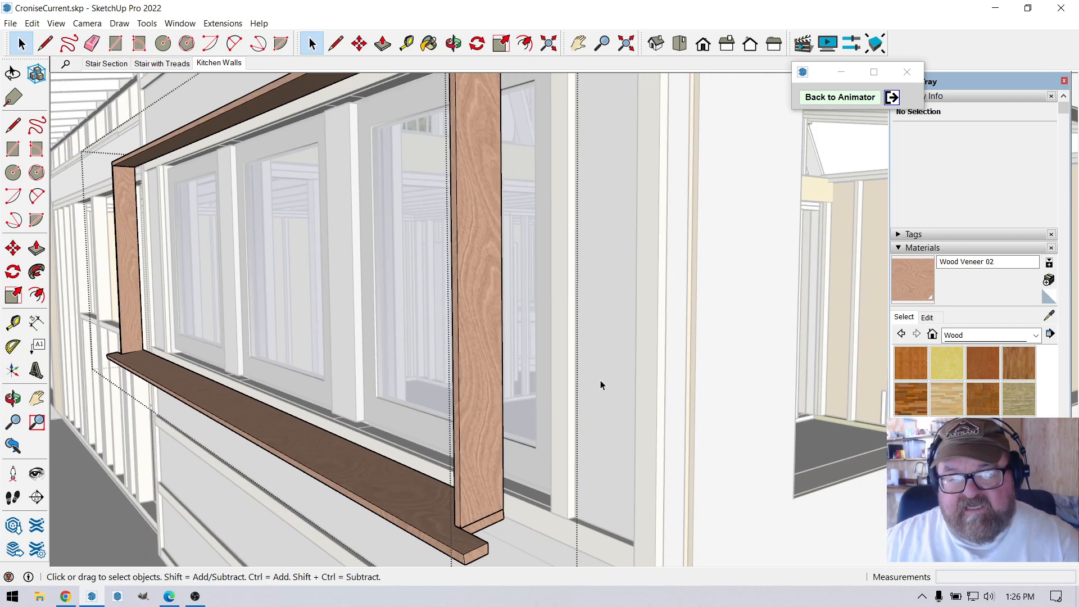
scroll(594, 410, down, 2)
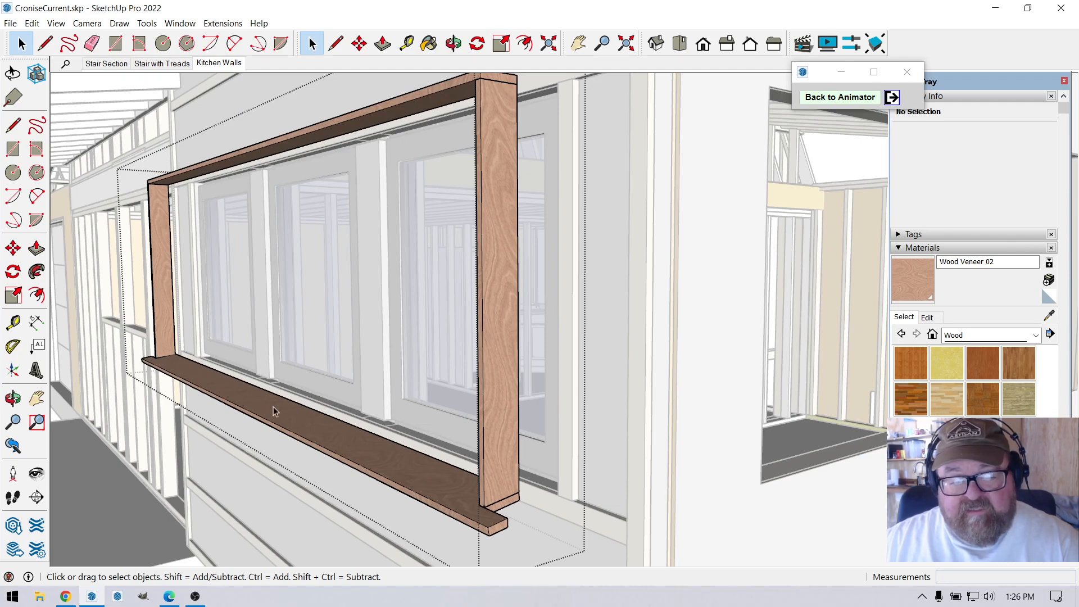
scroll(273, 432, up, 3)
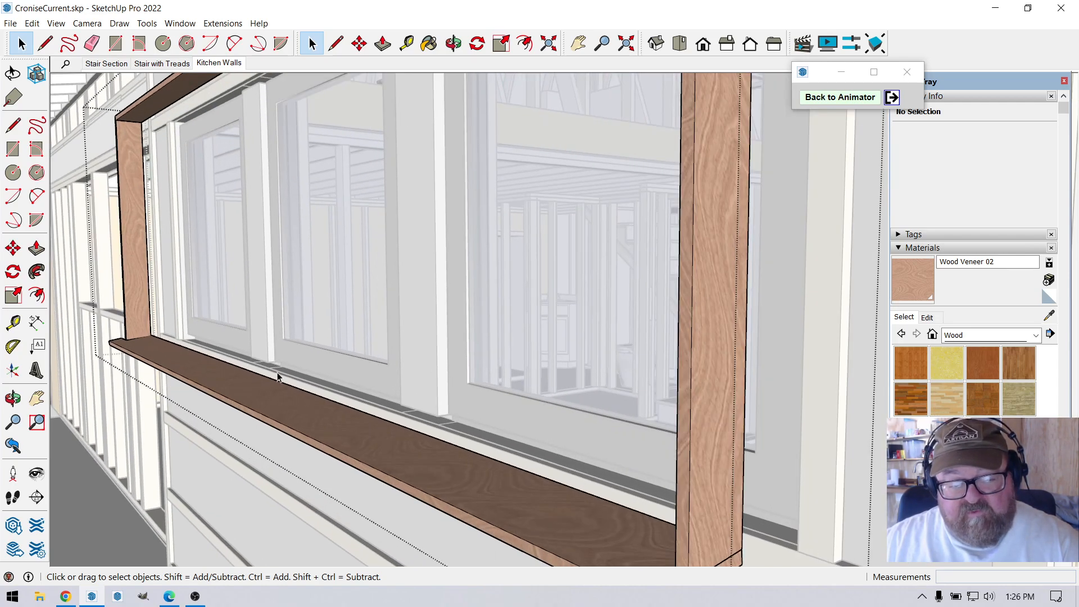
scroll(572, 466, down, 2)
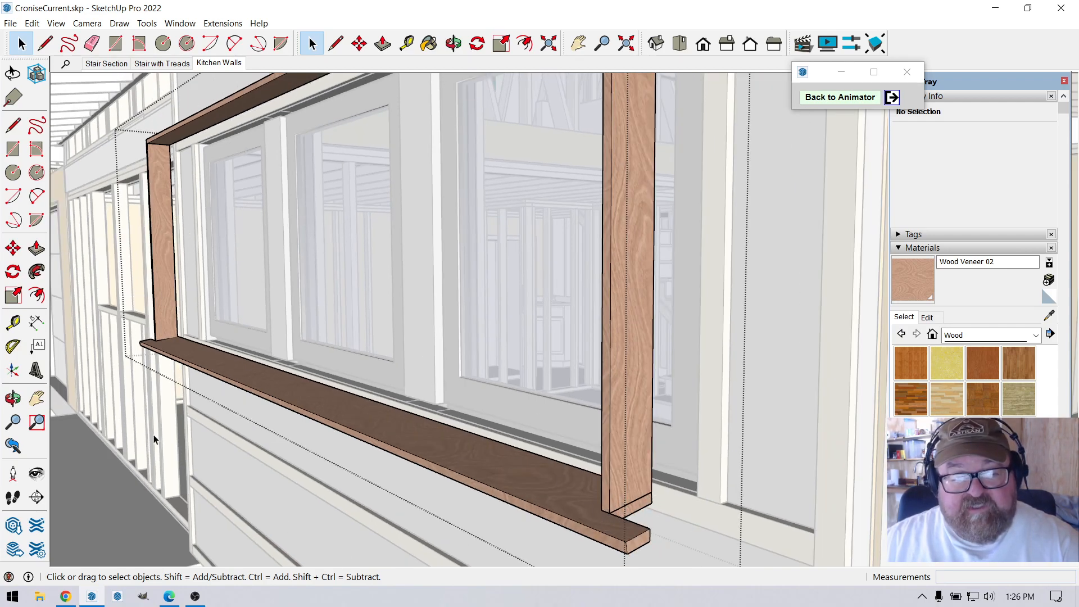
scroll(374, 464, down, 1)
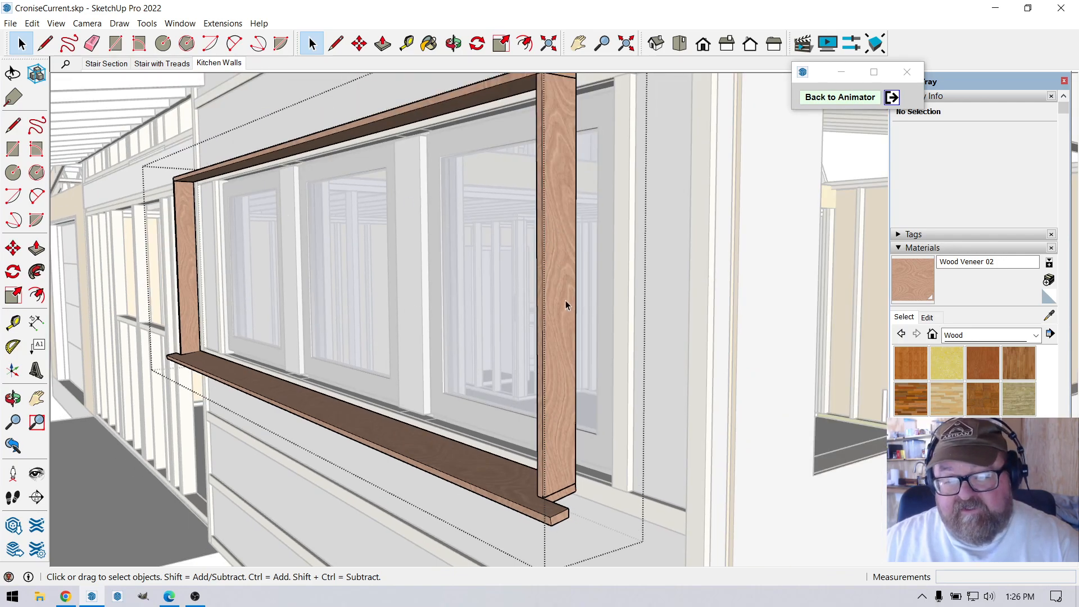
scroll(565, 300, up, 1)
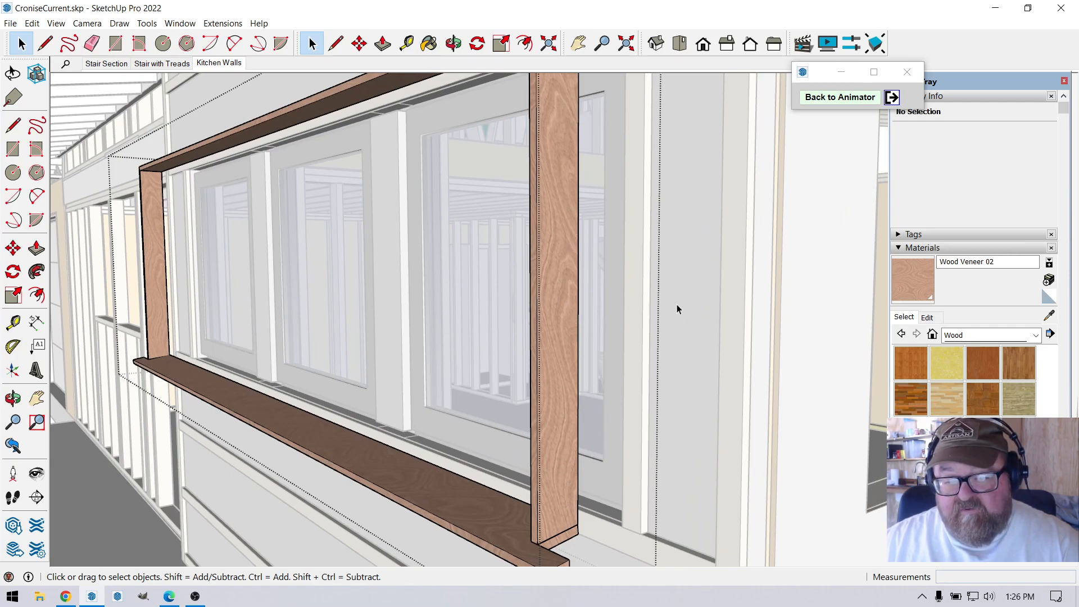
scroll(652, 342, down, 3)
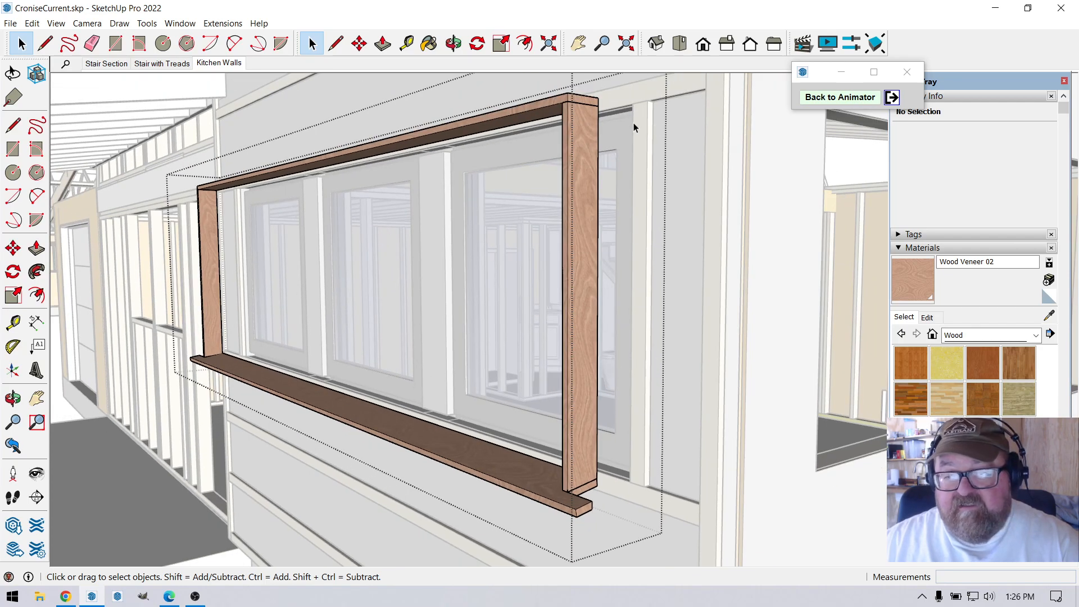
Return to the Animator, play Film 1 from 6.2 s and stop at 8.3 s.
click(810, 97)
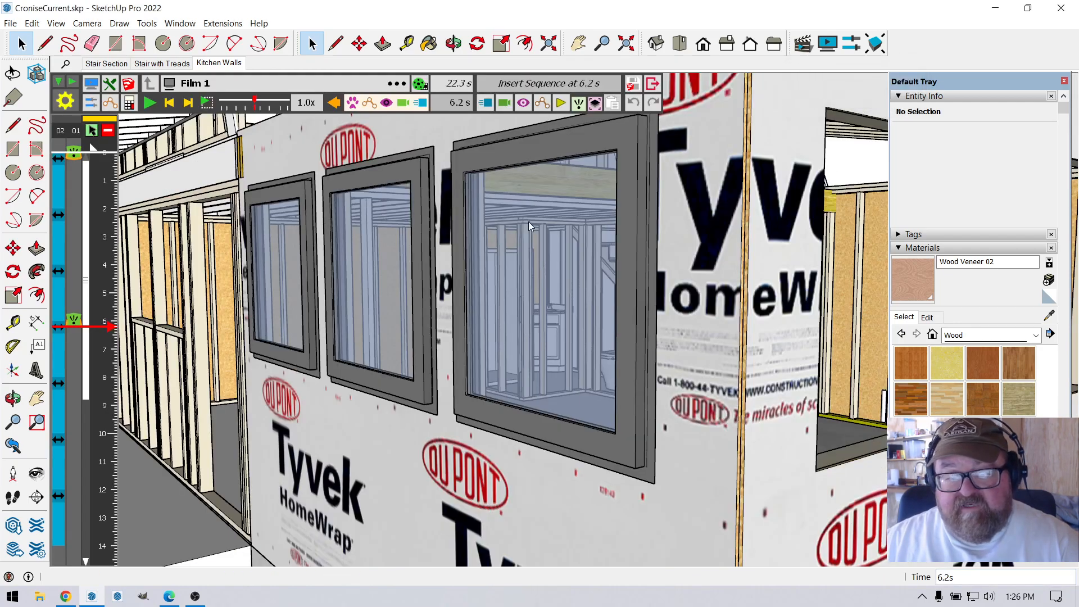
click(149, 102)
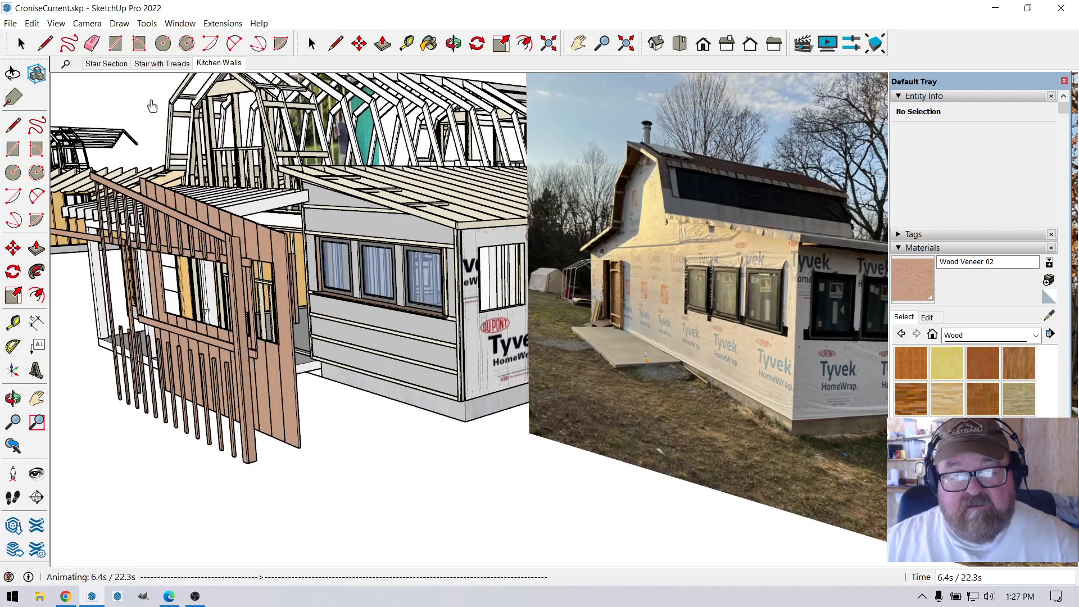
click(416, 340)
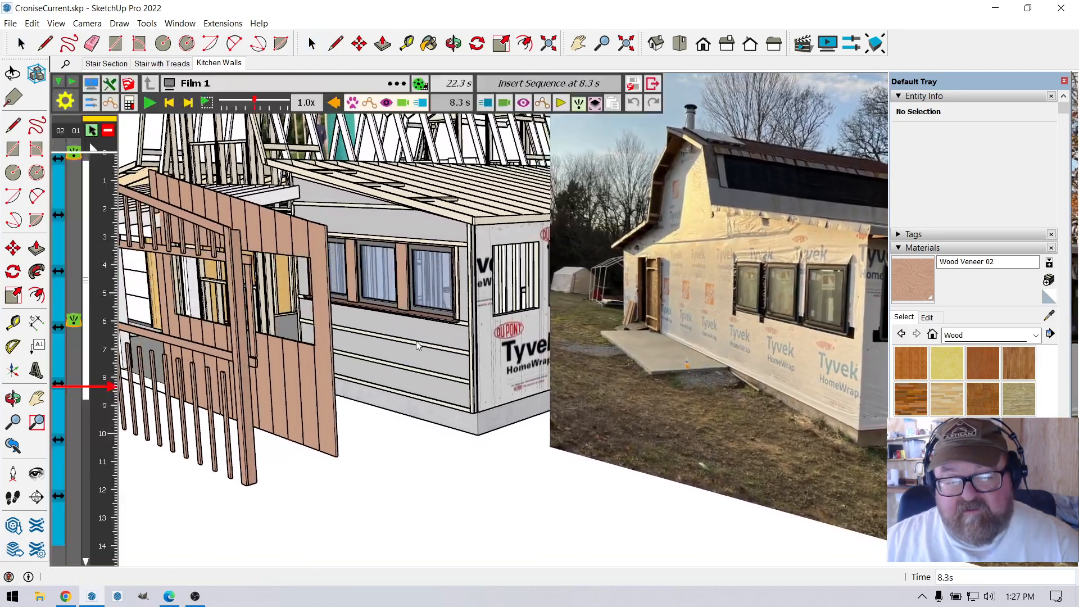
Examine the wooden posts between the three kitchen windows and their sill and head joints up close from several angles.
scroll(414, 270, up, 10)
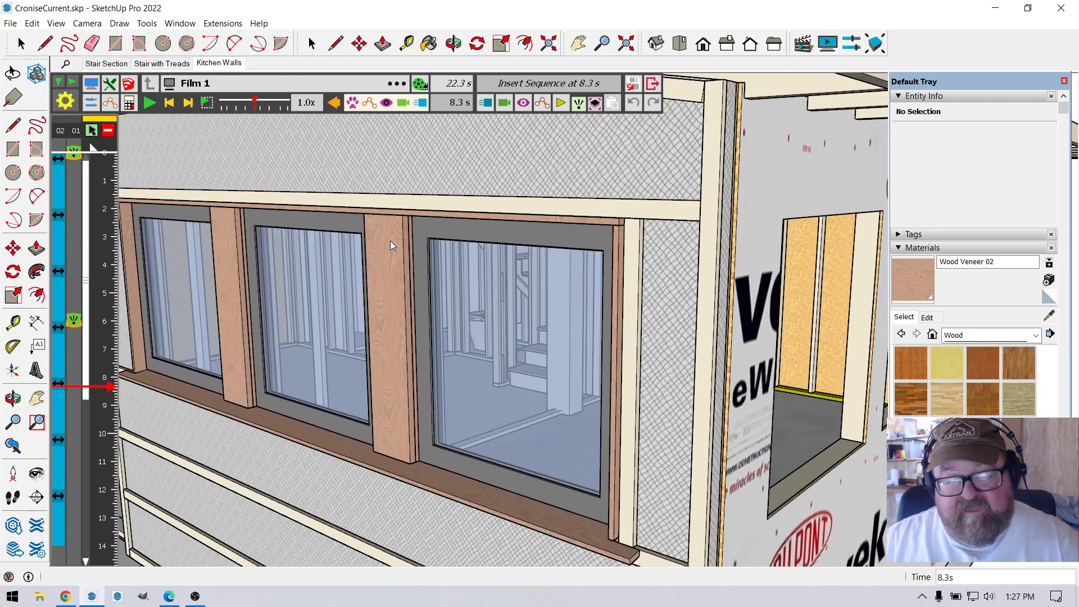
click(452, 43)
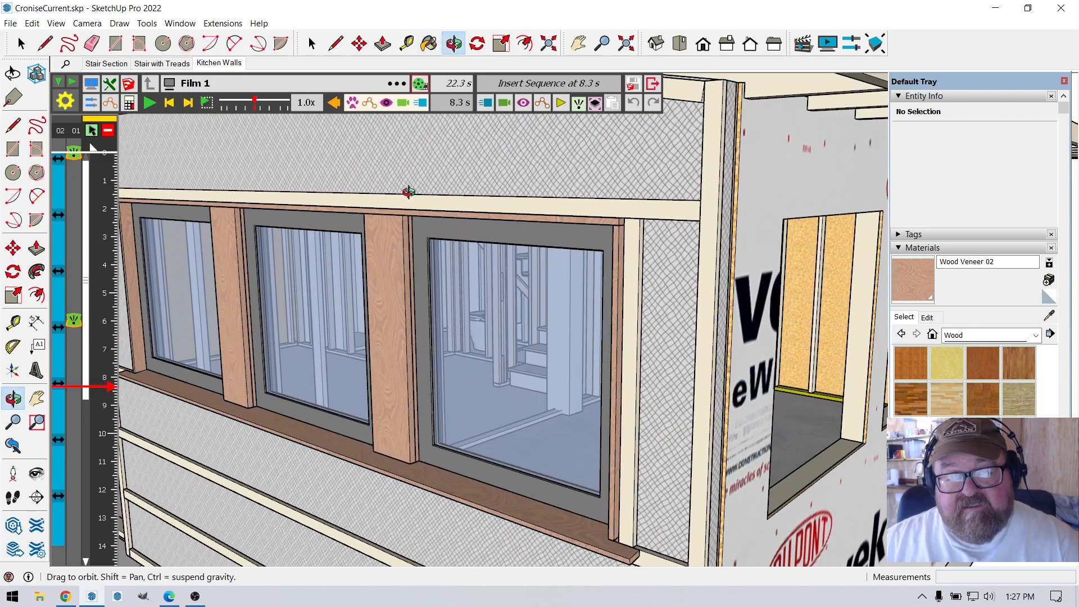
scroll(386, 236, up, 3)
drag(386, 236, 270, 204)
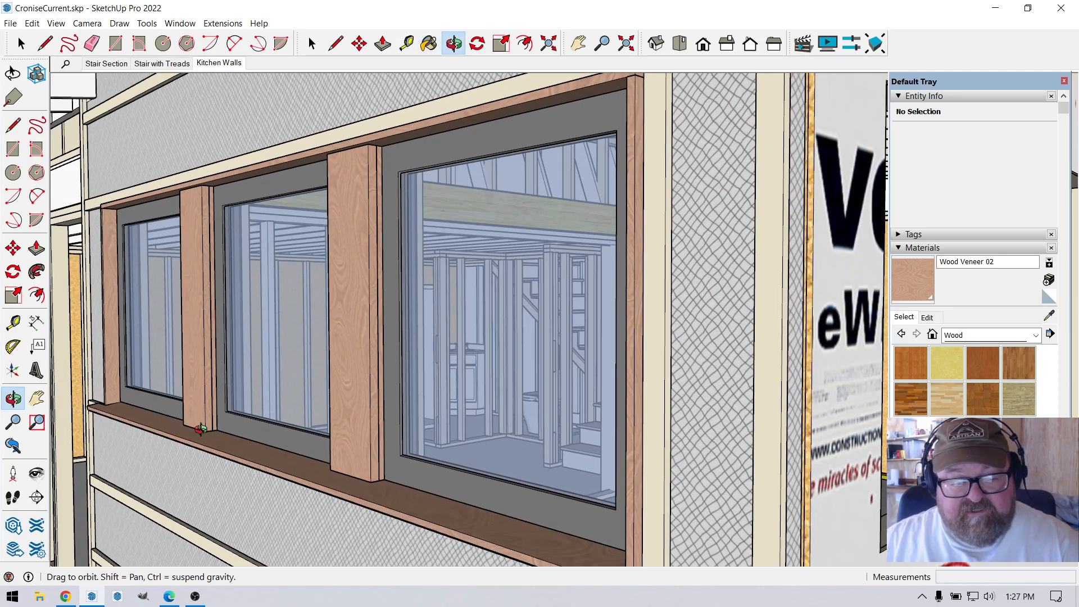
scroll(374, 173, up, 3)
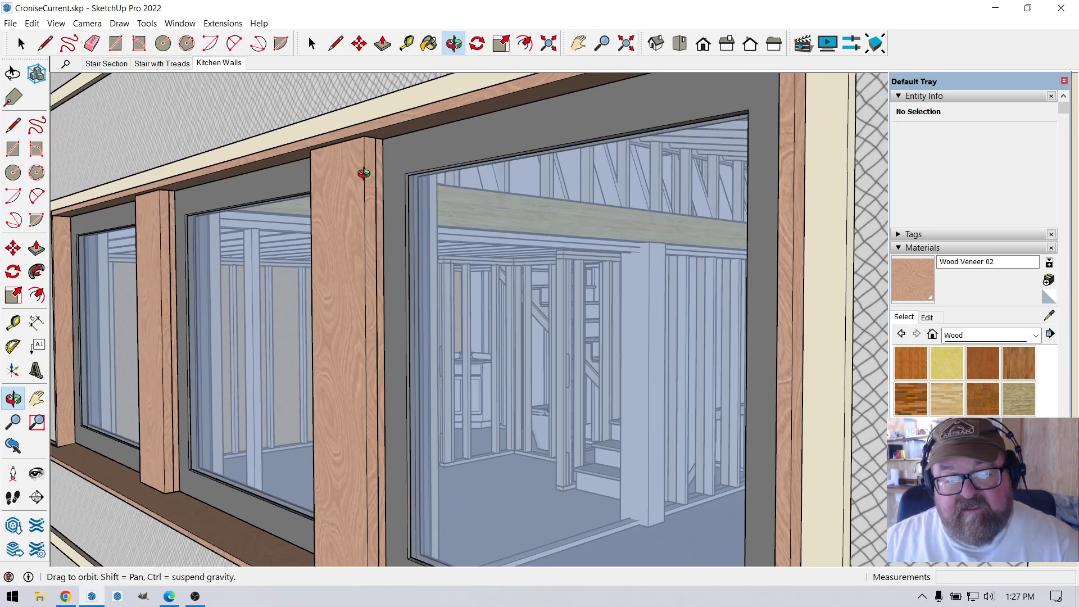
scroll(372, 219, up, 5)
scroll(371, 235, down, 4)
drag(384, 232, 372, 306)
Exit temporarily to SketchUp and move the group of two wooden posts between the windows outward from the wall by 5 7/8".
click(21, 45)
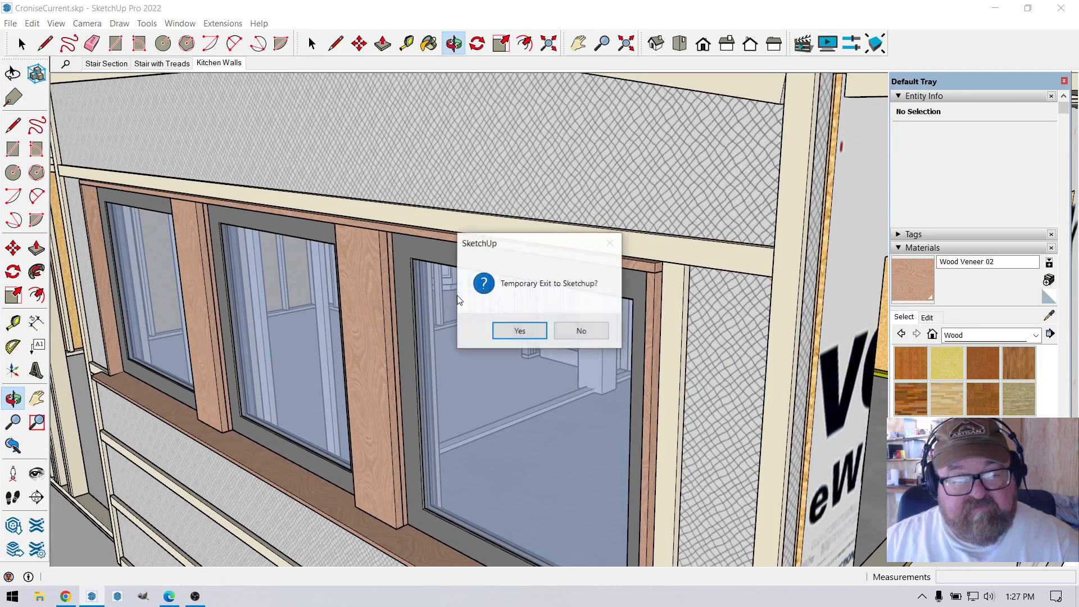
click(520, 331)
click(354, 306)
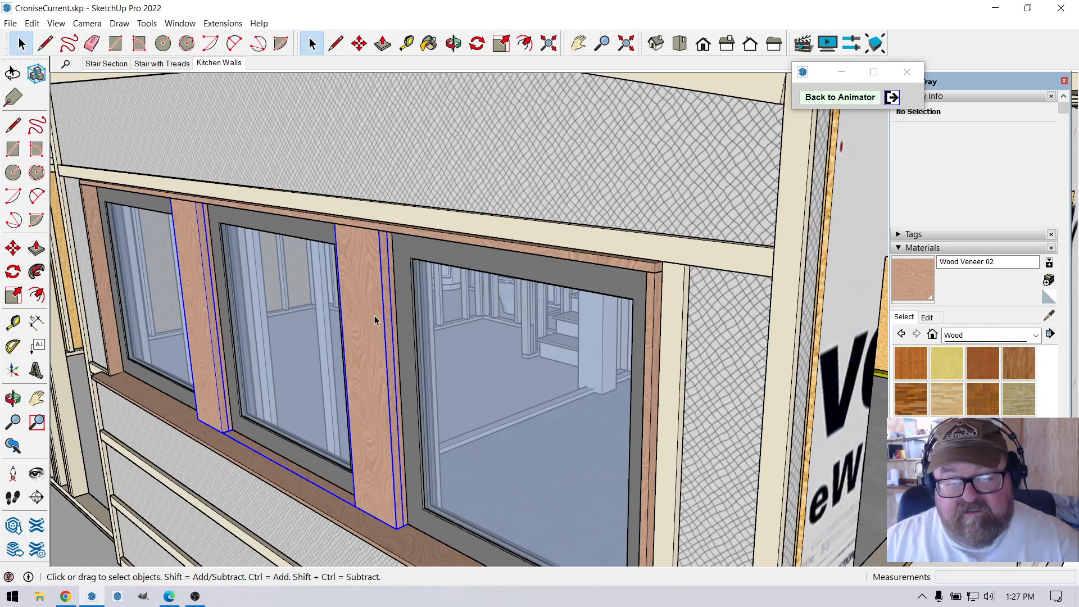
scroll(365, 291, down, 2)
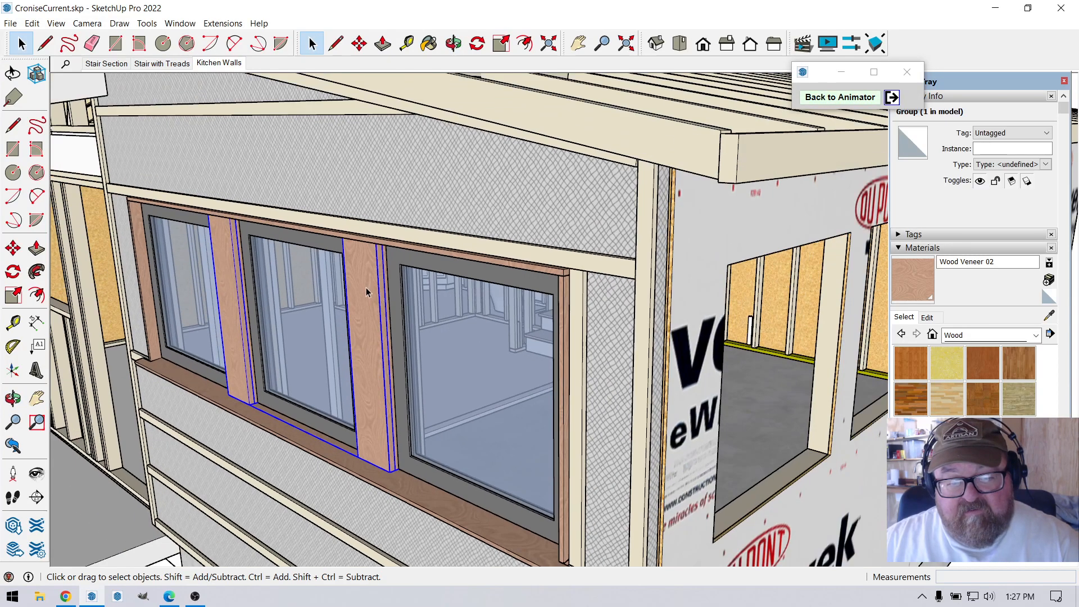
click(359, 43)
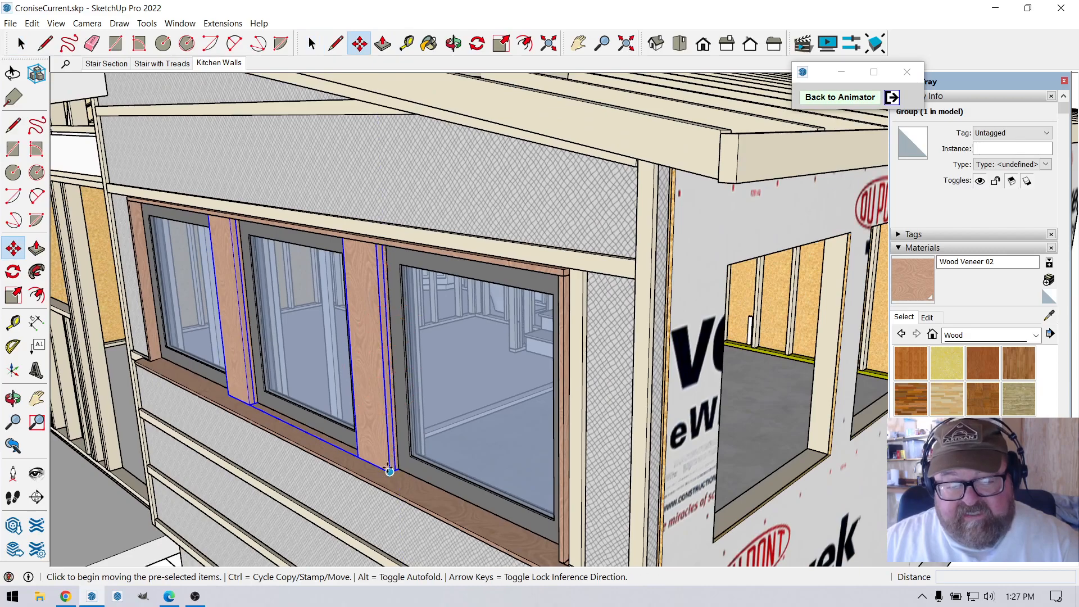
scroll(393, 473, down, 2)
scroll(399, 485, up, 3)
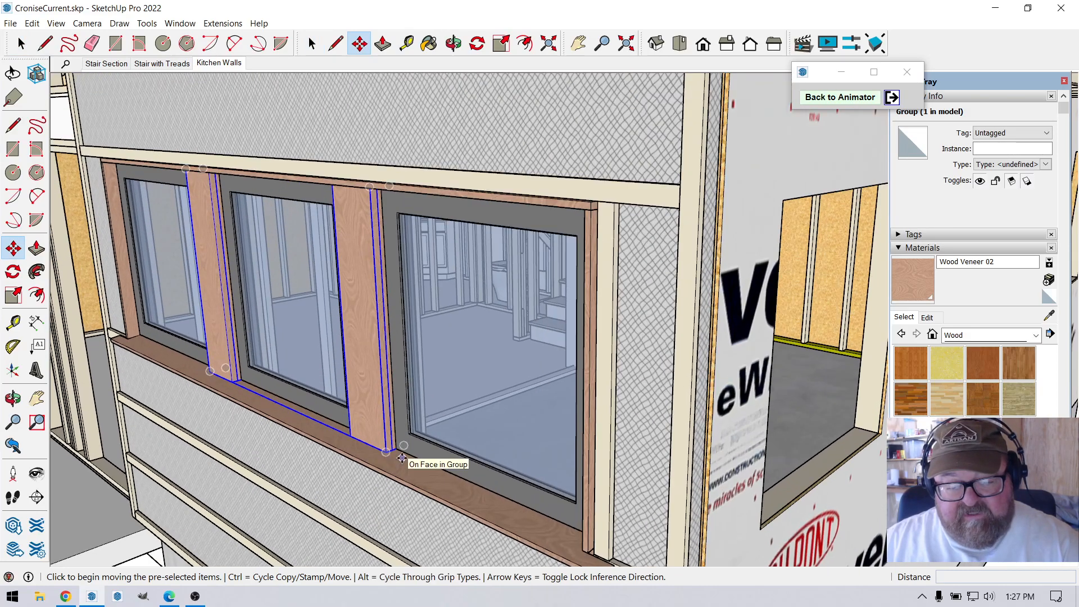
click(366, 482)
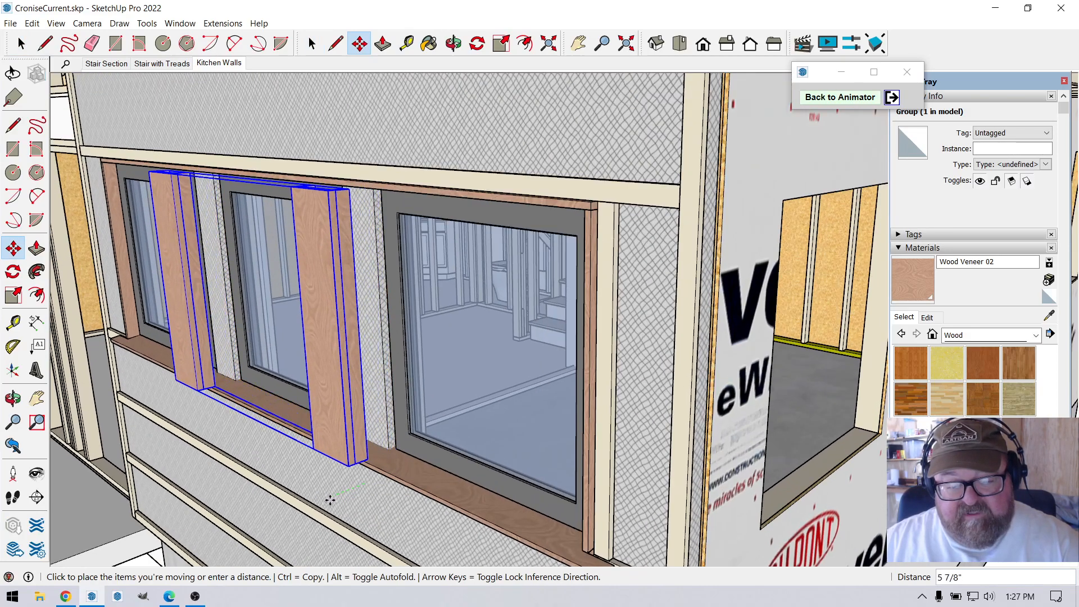
click(330, 501)
Examine the pulled-out posts' construction from above and behind, and the posts' fit between the window frames in place from lower angles.
click(454, 43)
drag(373, 163, 446, 253)
scroll(420, 372, up, 4)
scroll(422, 361, up, 3)
drag(421, 354, 523, 410)
scroll(535, 381, up, 1)
scroll(535, 380, up, 2)
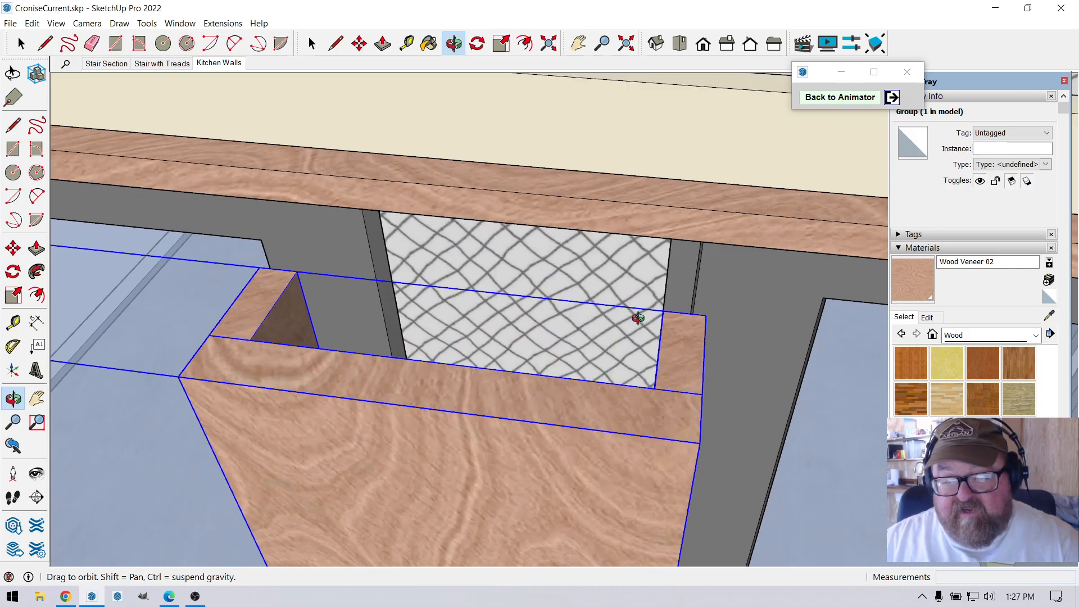
drag(607, 311, 438, 310)
middle_drag(438, 309, 441, 313)
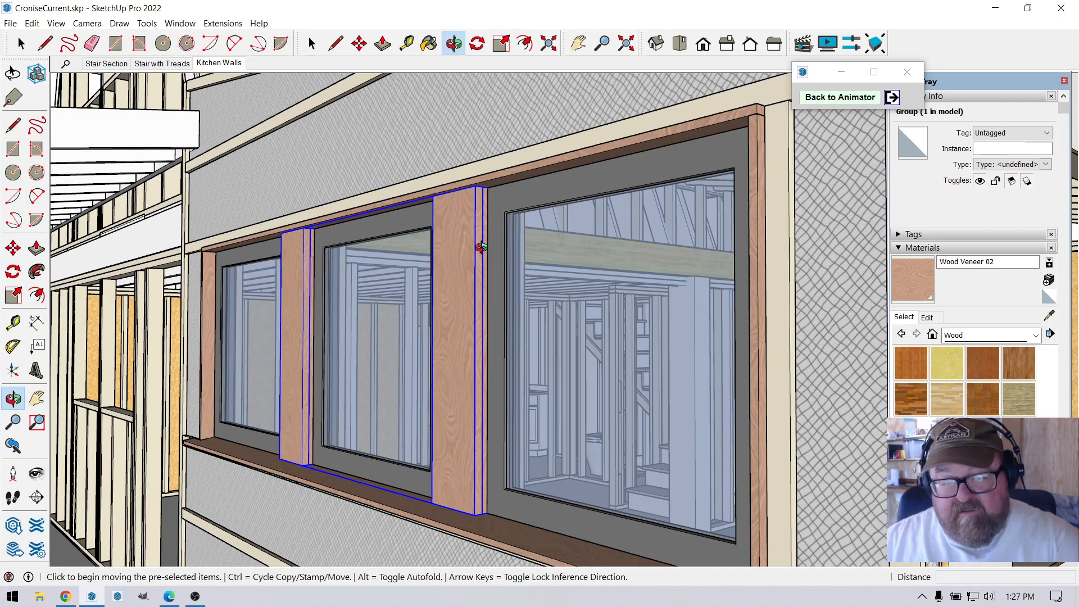
middle_drag(440, 234, 294, 308)
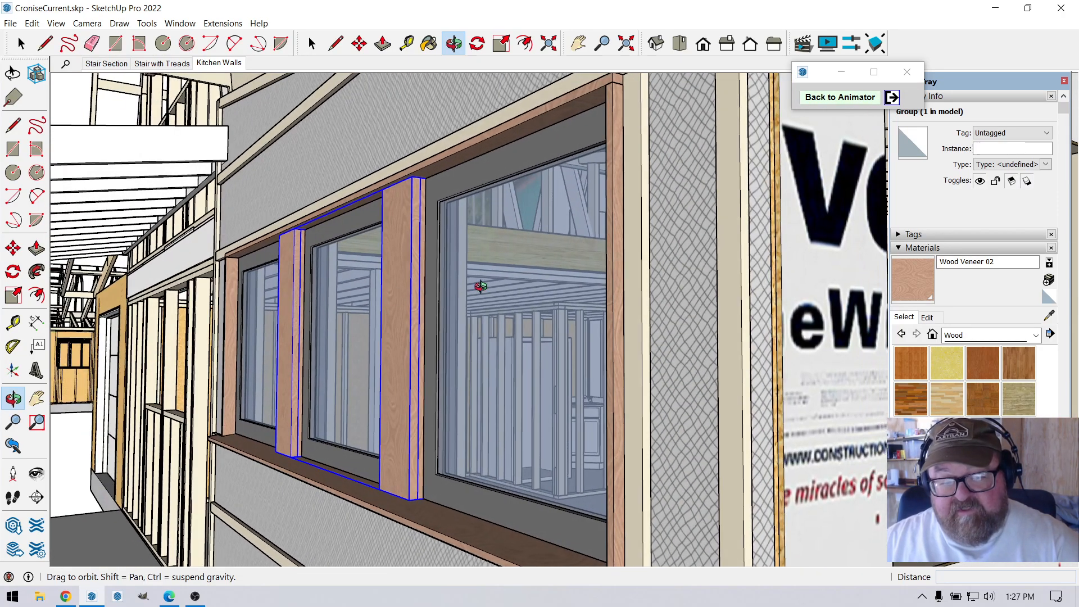
middle_drag(522, 306, 525, 296)
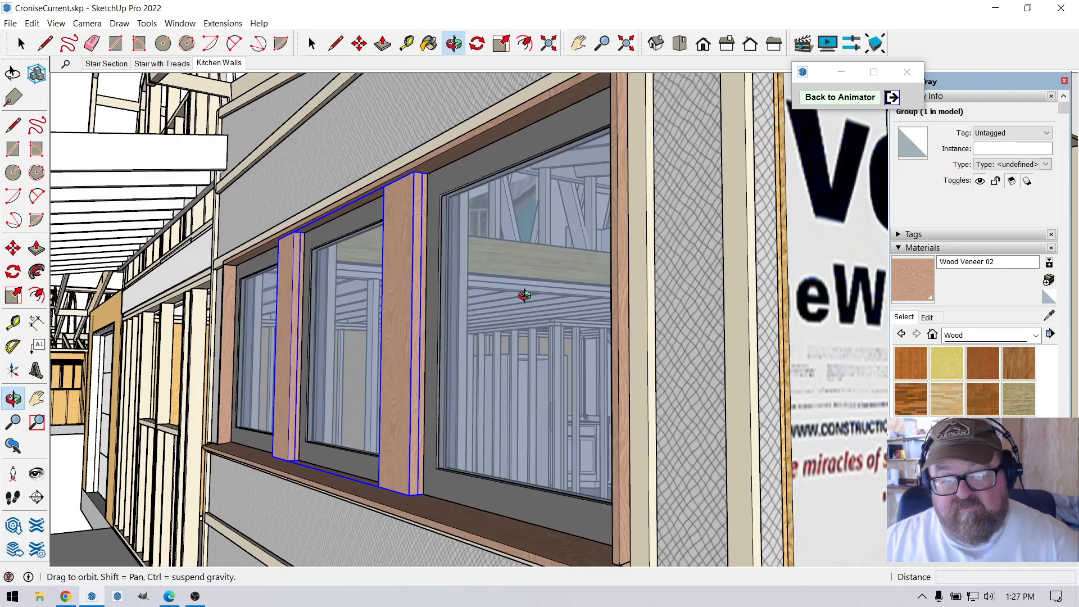
drag(461, 310, 277, 292)
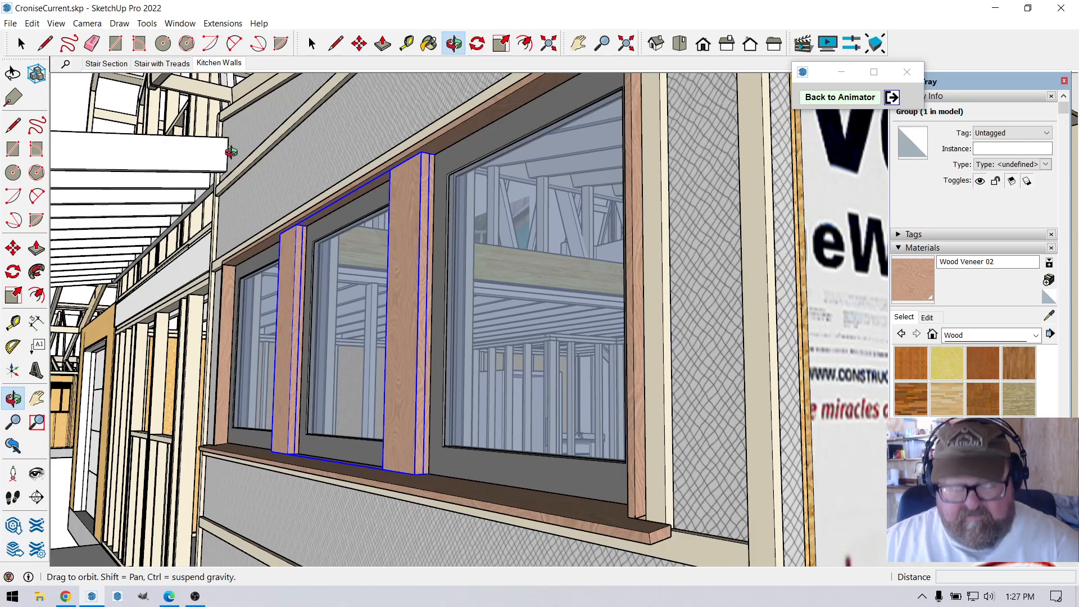
key(m)
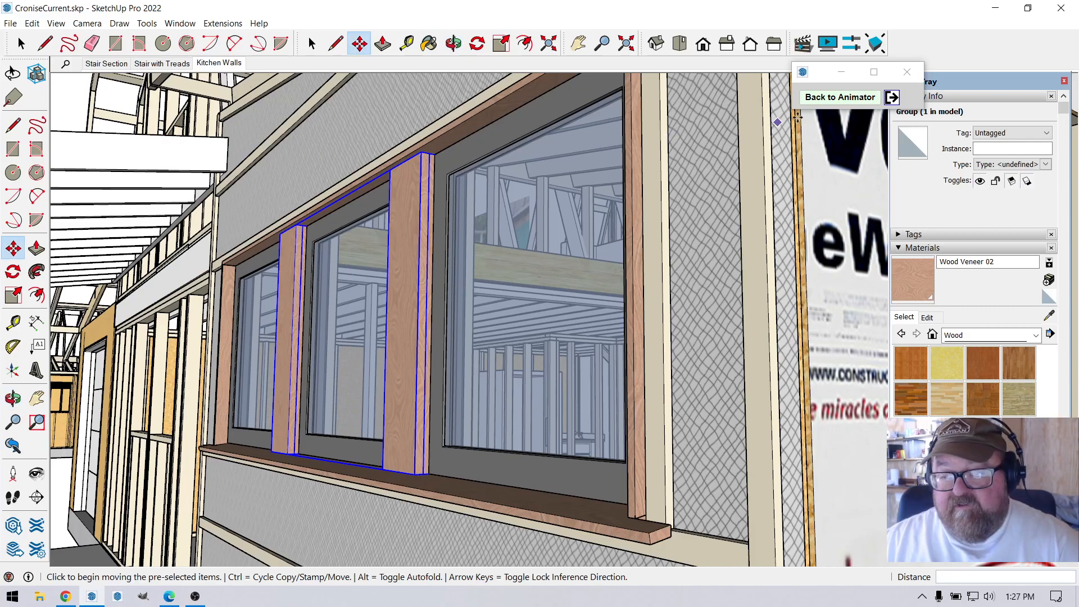
Return to the Animator, play Film 1 from 8.3 s and stop at 12.2 s.
click(840, 97)
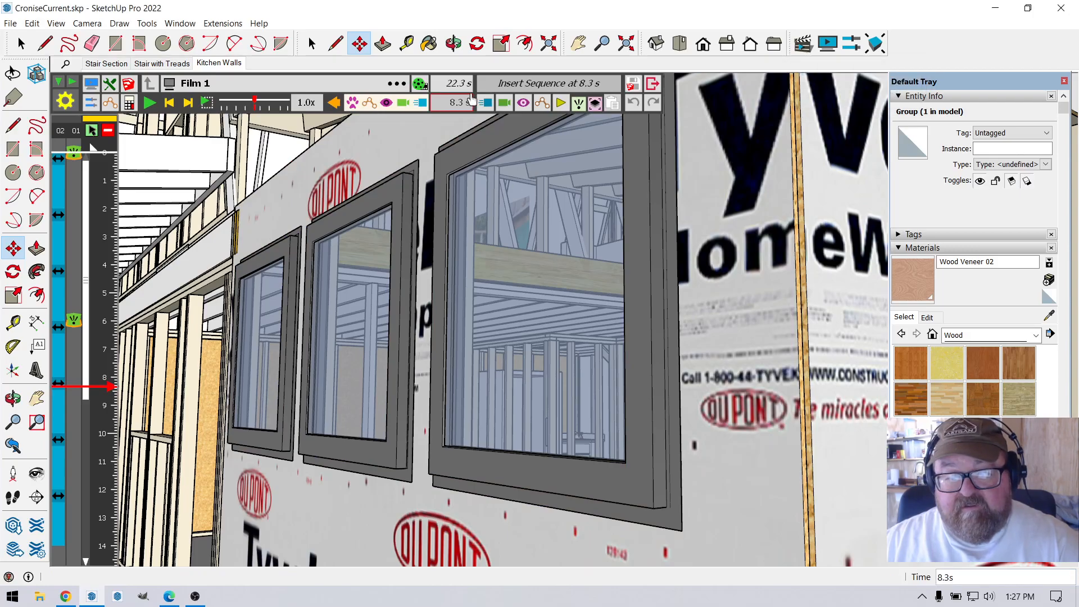
click(150, 103)
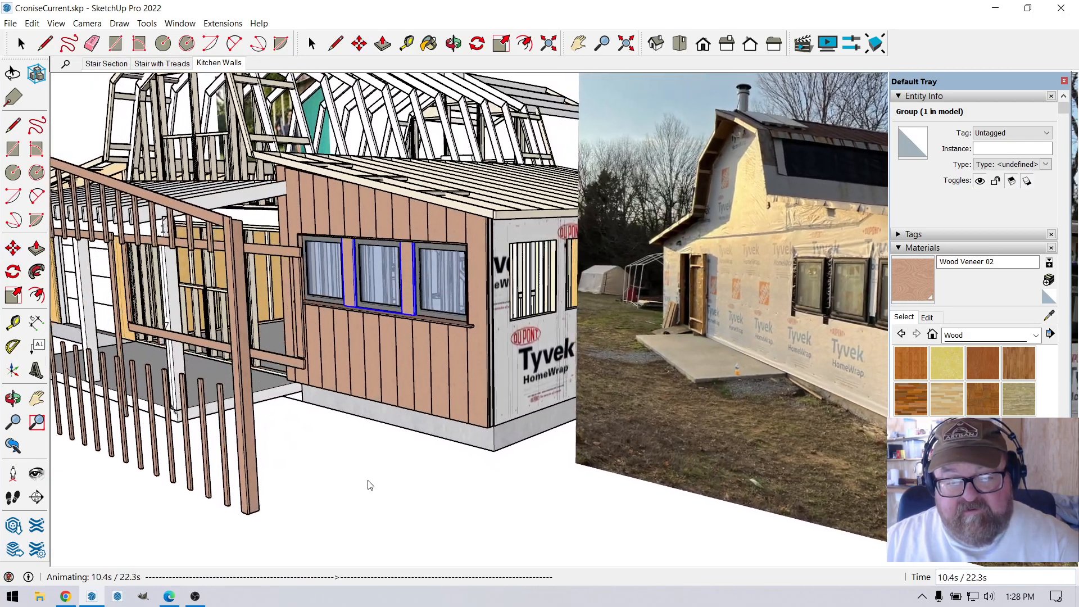
click(389, 467)
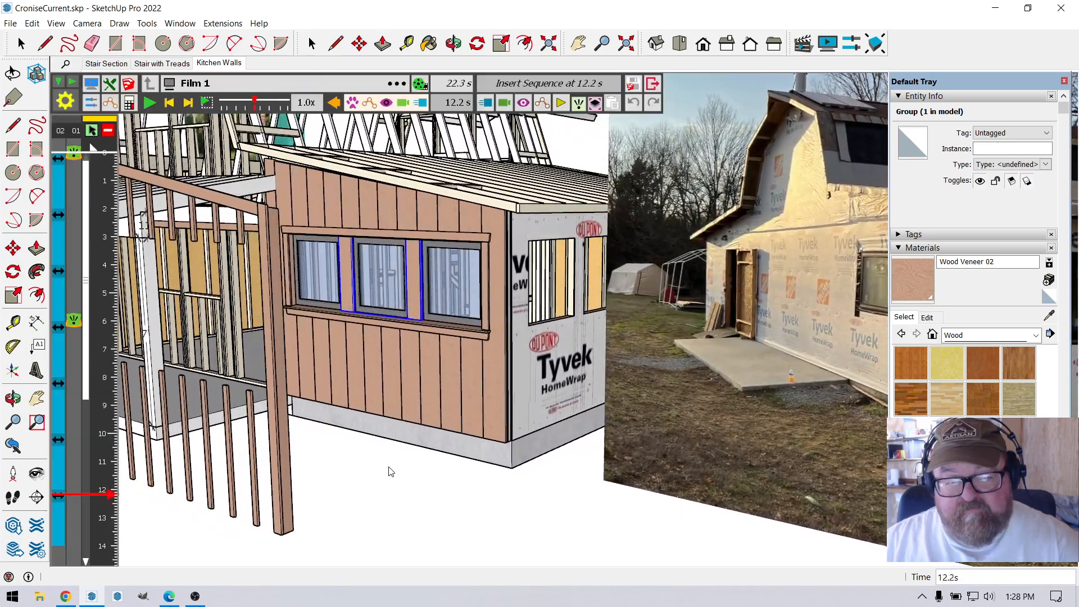
Examine the trim boards around the kitchen windows, including their offset from the surround at the far window's corners, from near and far.
scroll(431, 318, up, 8)
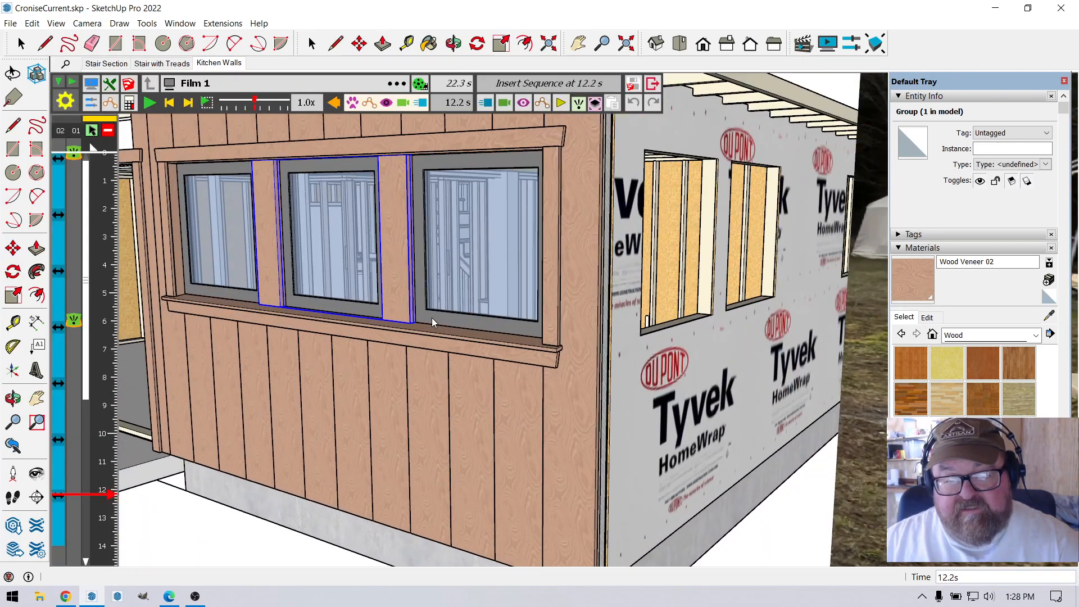
scroll(155, 202, up, 10)
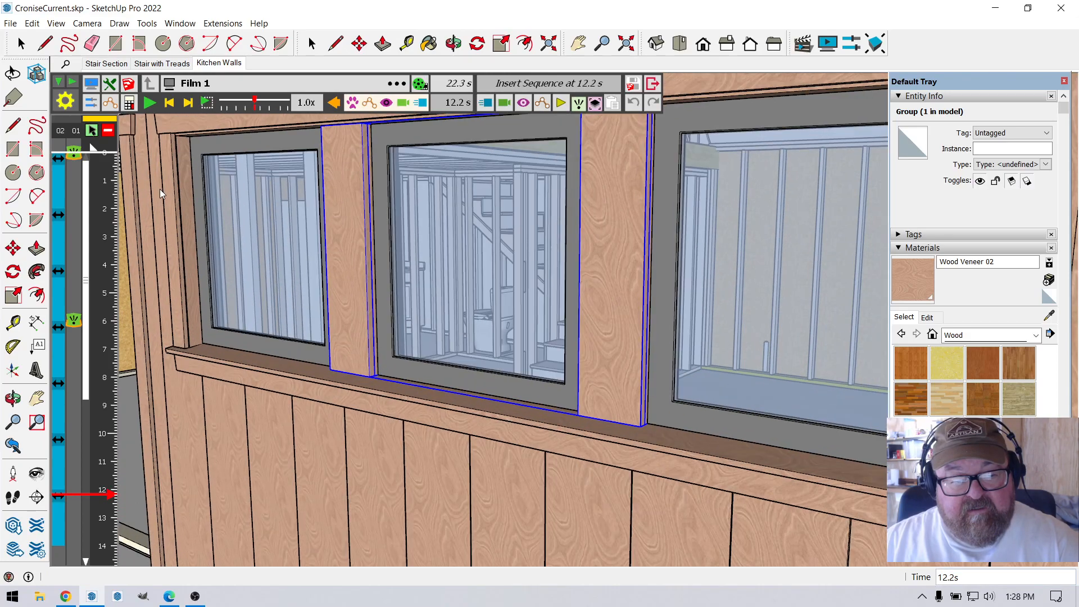
scroll(196, 401, up, 5)
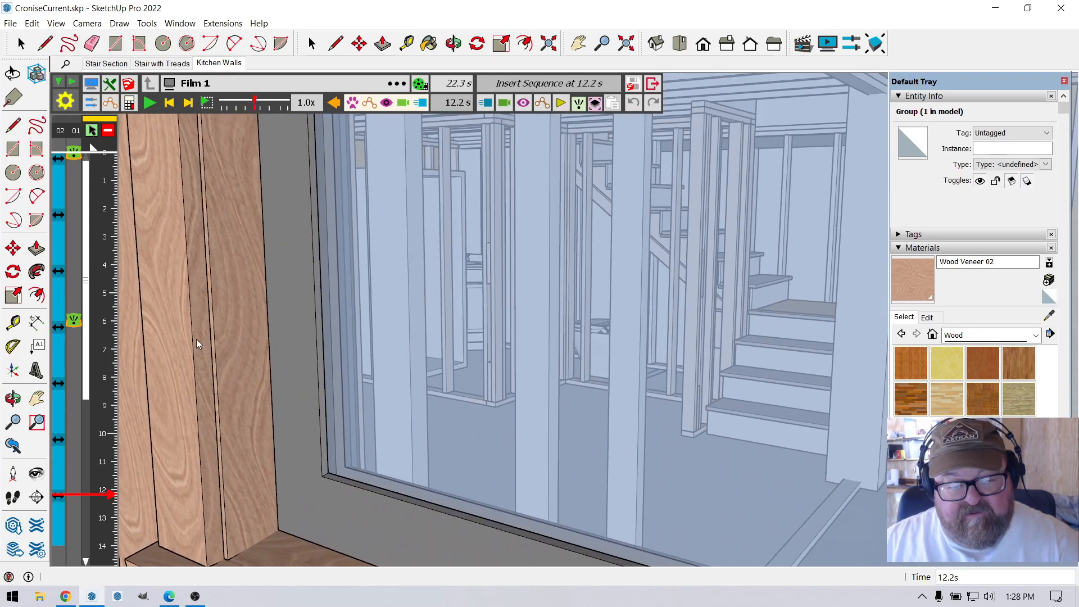
click(454, 44)
drag(197, 305, 230, 293)
scroll(233, 381, down, 3)
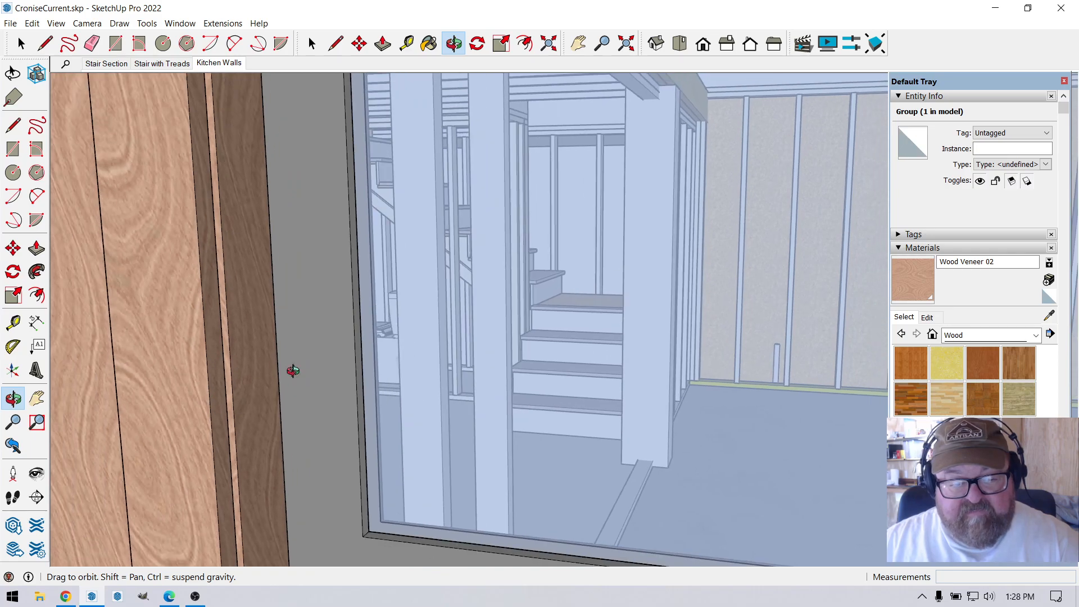
scroll(205, 373, down, 3)
scroll(205, 375, down, 8)
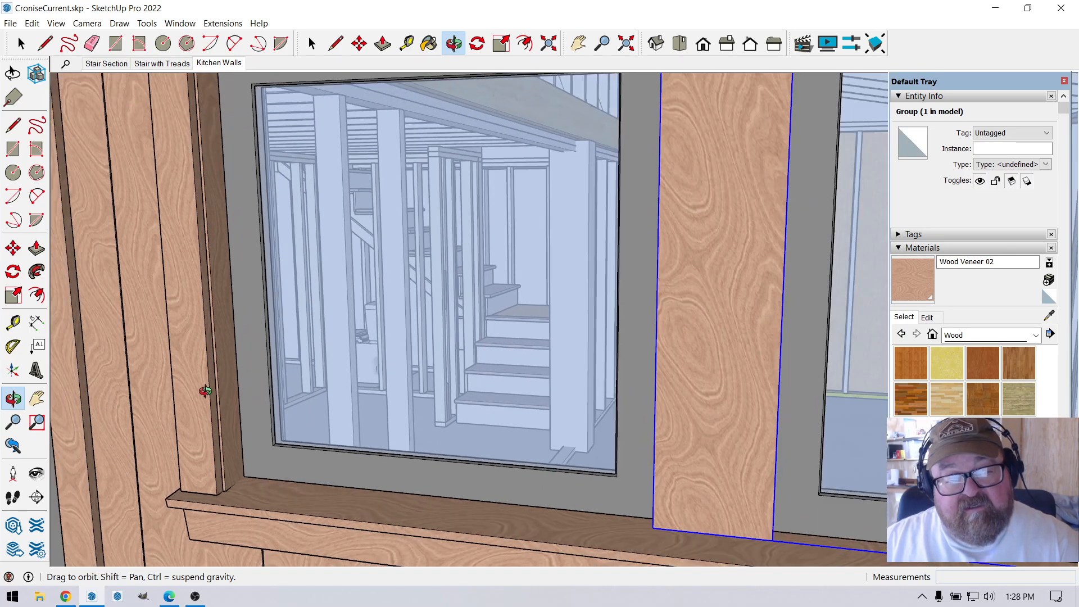
scroll(178, 158, up, 5)
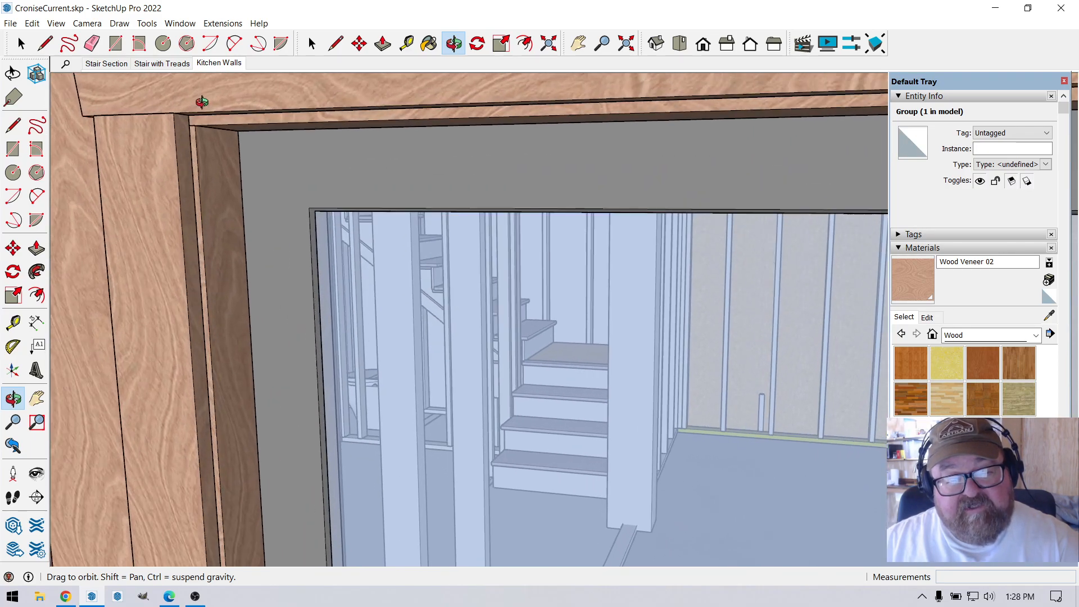
scroll(190, 132, up, 1)
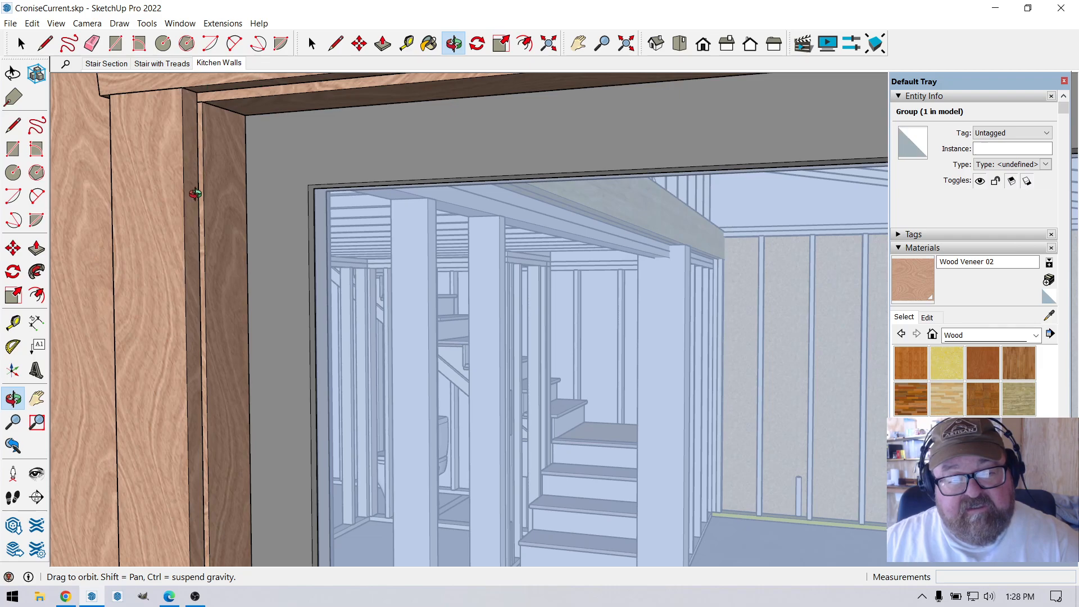
scroll(166, 372, down, 3)
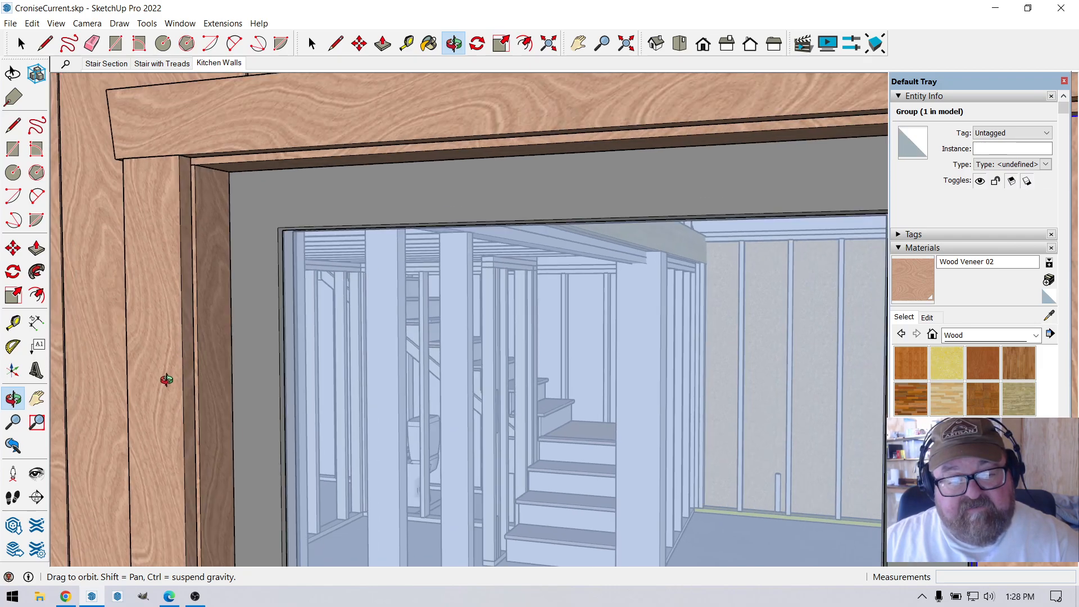
scroll(170, 269, down, 3)
drag(178, 216, 150, 272)
drag(386, 313, 423, 234)
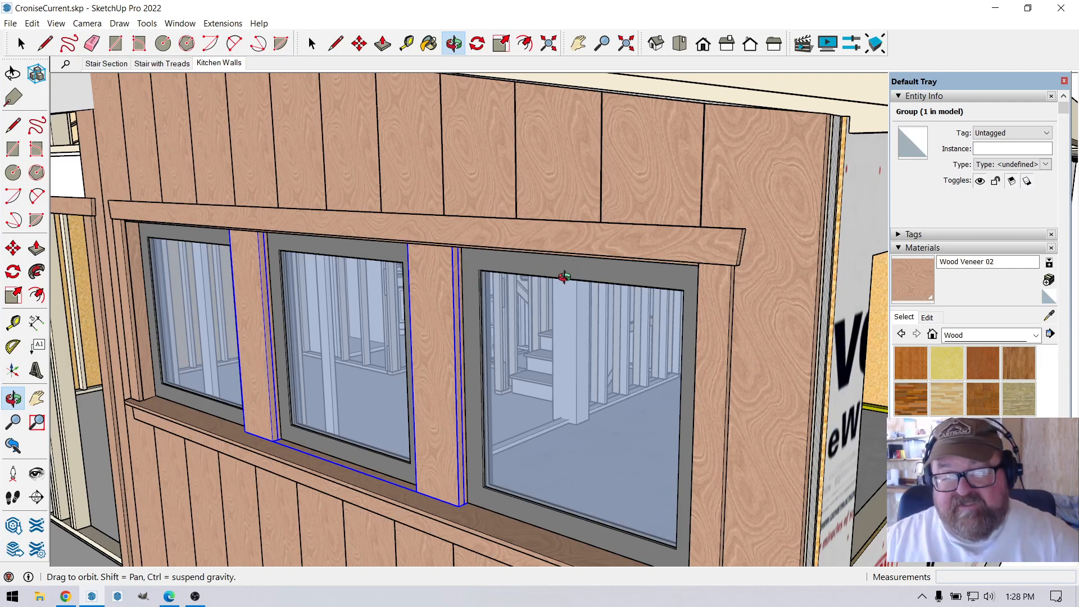
scroll(494, 258, down, 5)
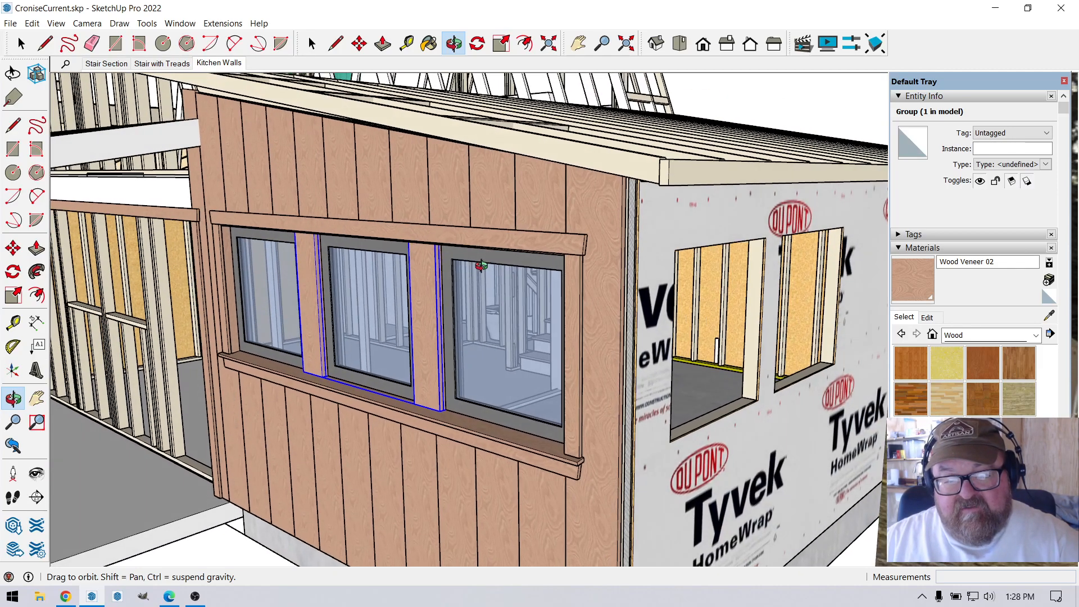
drag(481, 265, 475, 256)
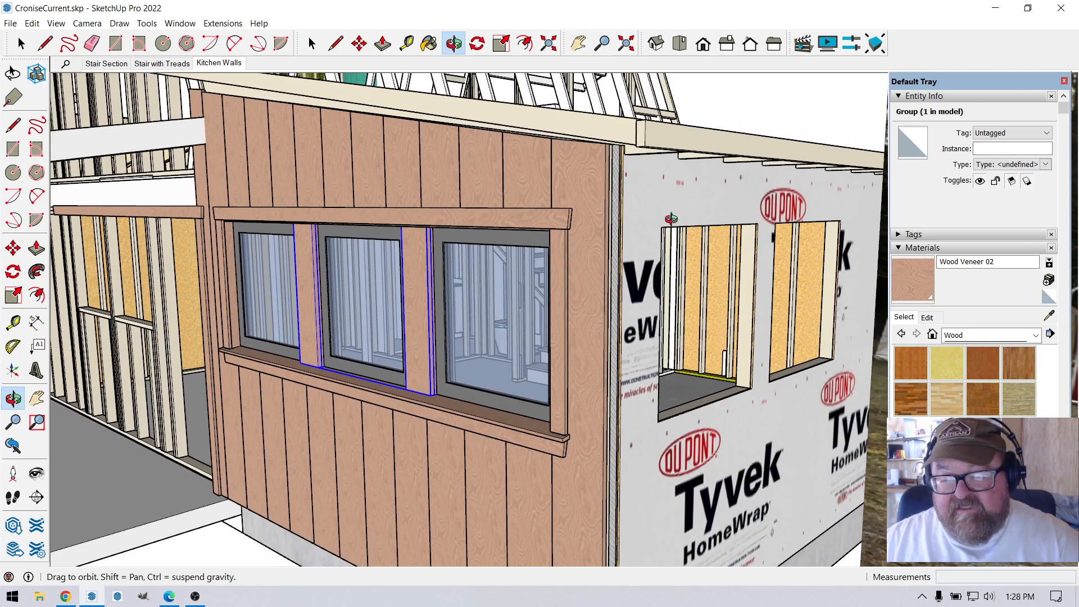
scroll(394, 301, down, 4)
drag(393, 301, 432, 303)
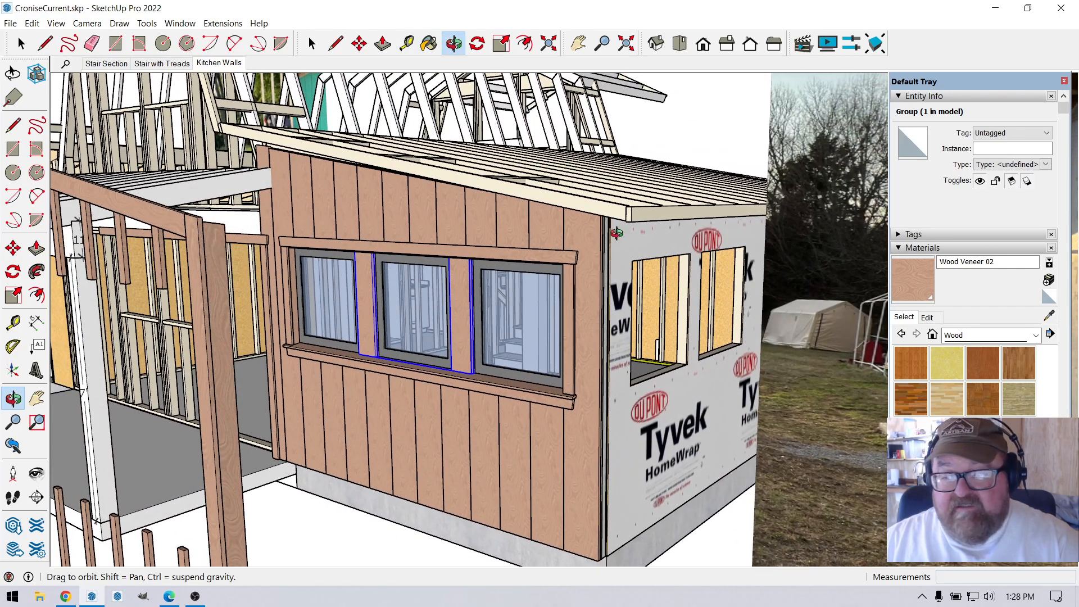
key(Escape)
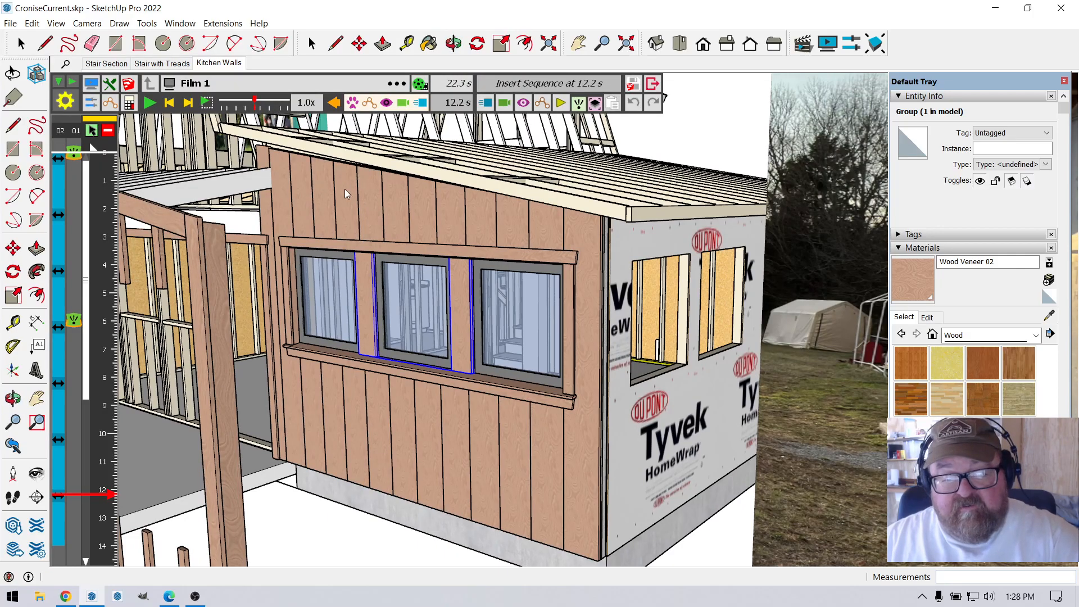
Play Film 1 from 12.2 s, stop at 14.3 s to view the siding battens, and resume playback.
click(148, 102)
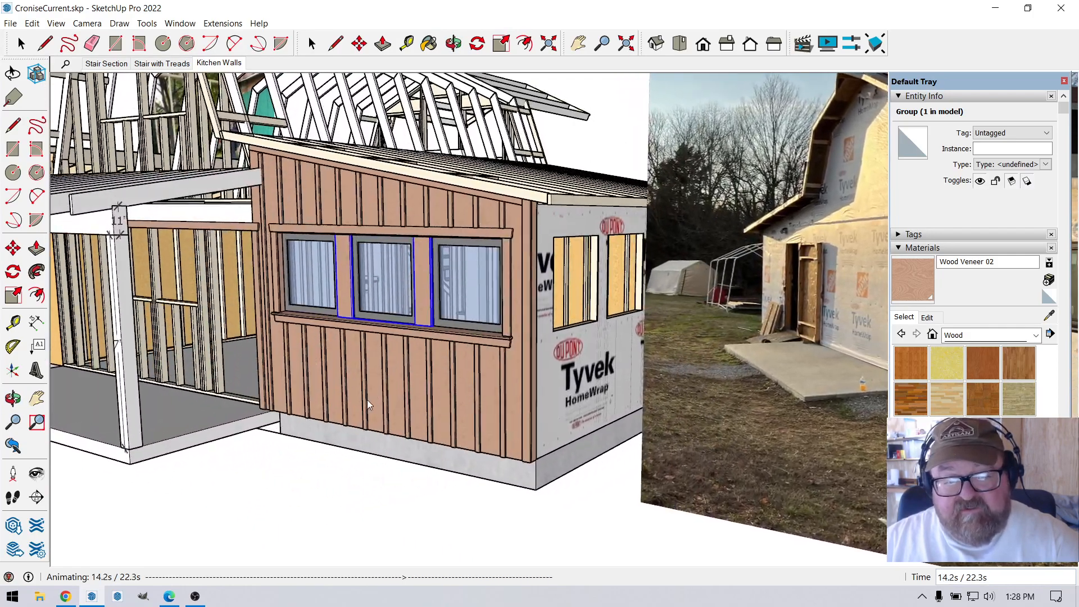
click(366, 399)
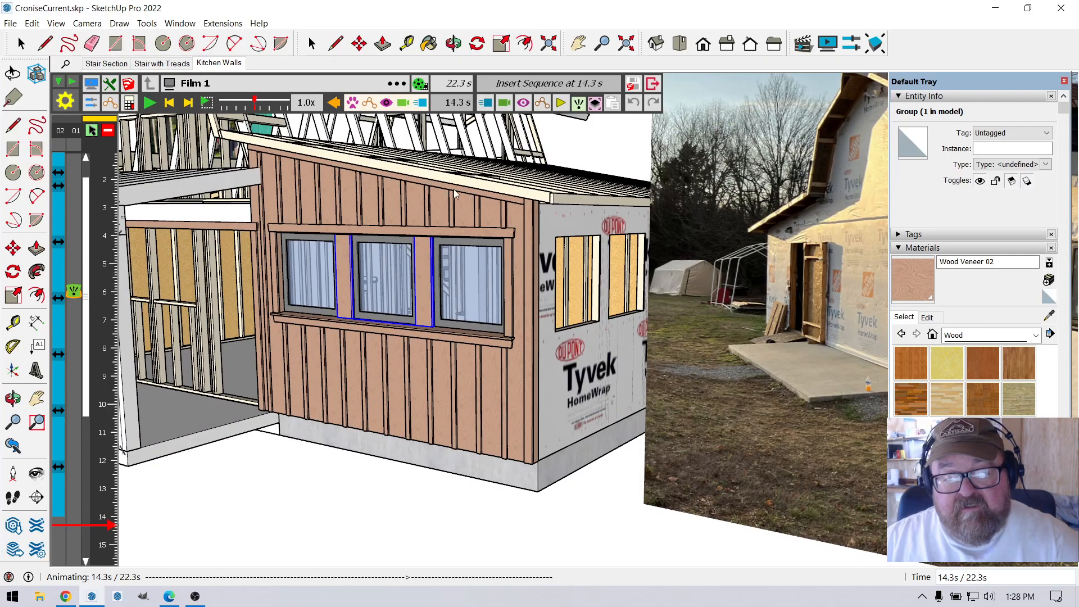
click(150, 105)
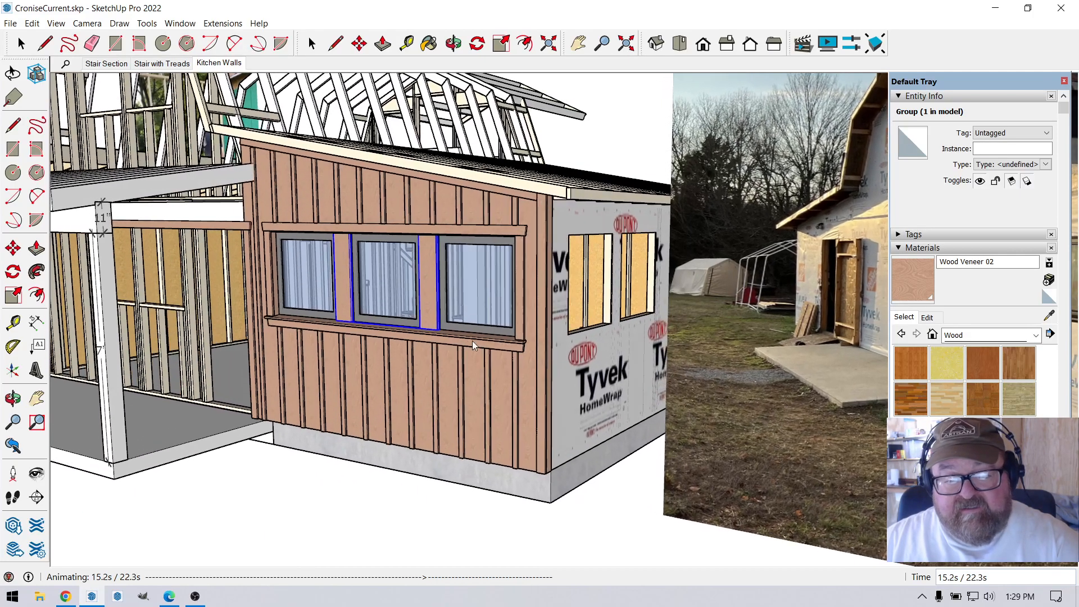
Stop Film 1 at 21.2 s, exit temporarily to the model and deselect the window posts.
click(22, 44)
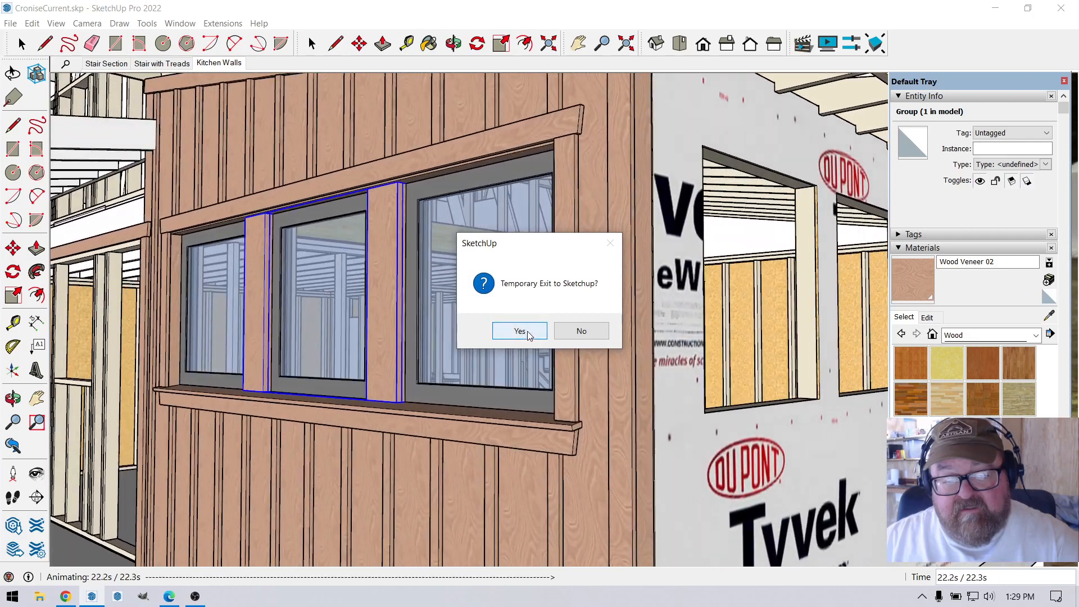
click(520, 331)
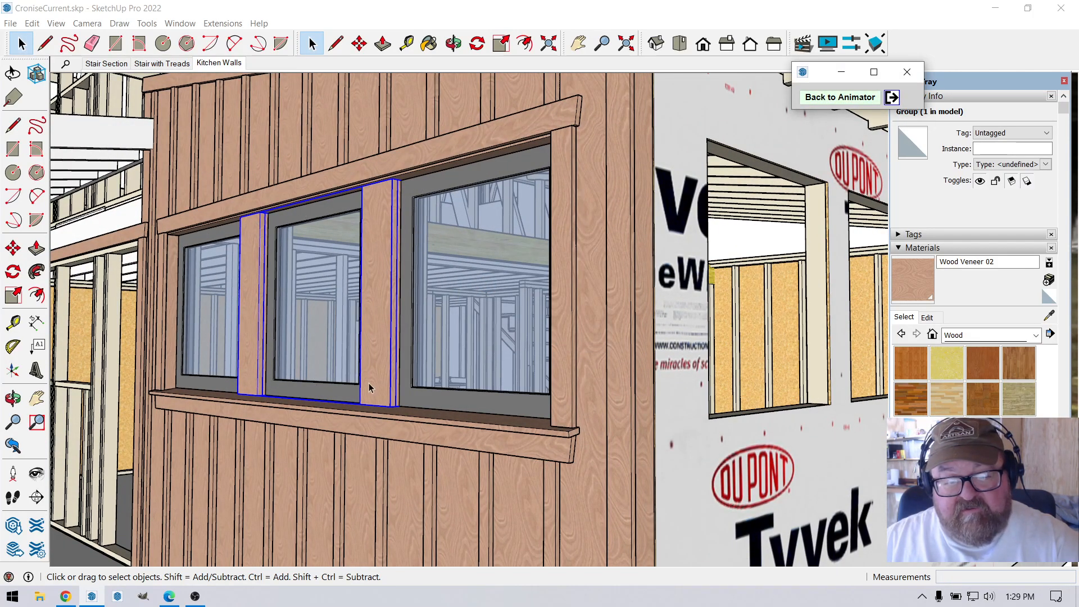
click(454, 43)
drag(432, 158, 504, 204)
scroll(303, 204, down, 2)
drag(302, 205, 528, 290)
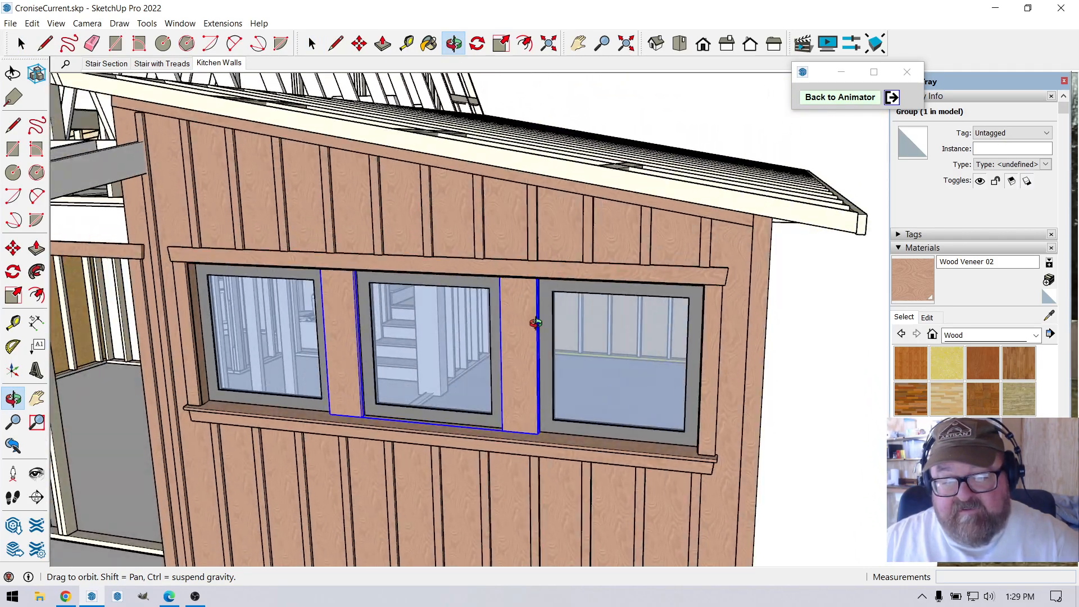
scroll(514, 372, up, 2)
scroll(473, 365, down, 1)
drag(298, 256, 353, 261)
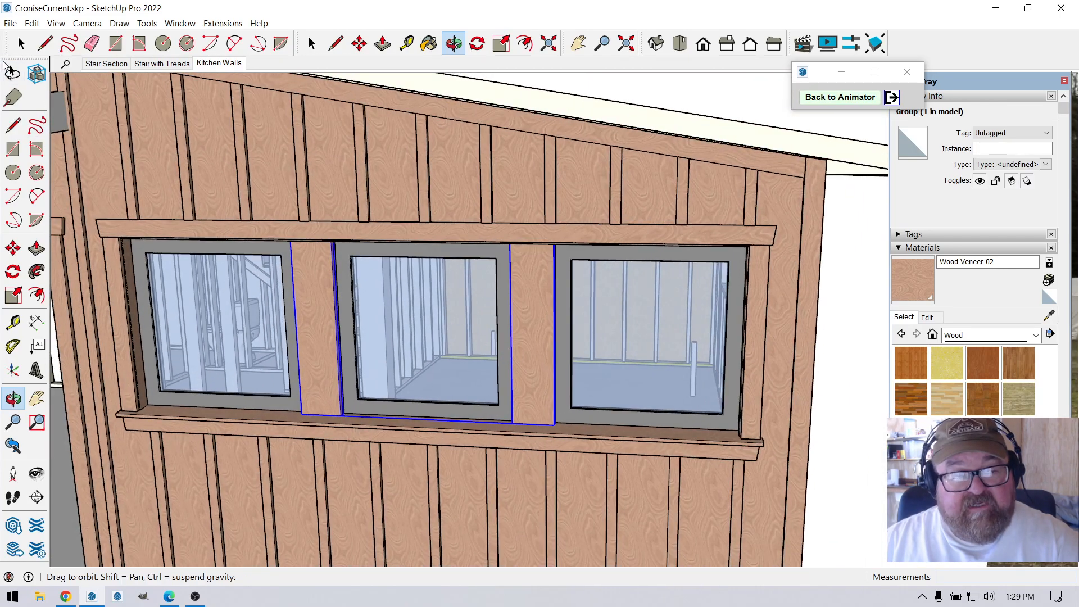
click(22, 44)
click(632, 86)
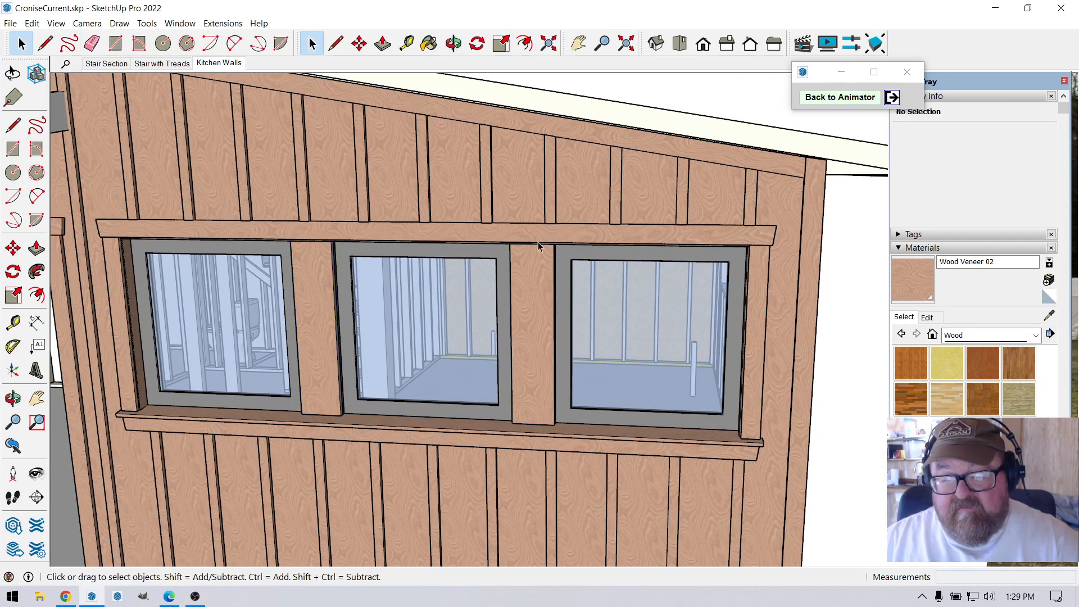
Examine the finished kitchen window wall's posts, trim and batten layout from the front and at an angle, from near and far.
scroll(554, 254, down, 2)
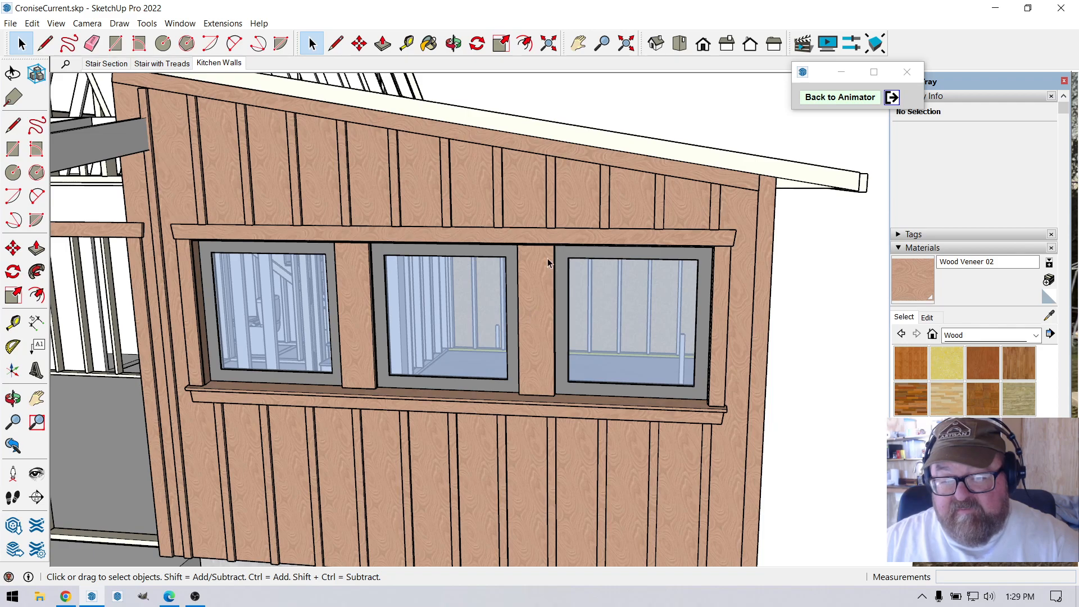
scroll(534, 326, up, 5)
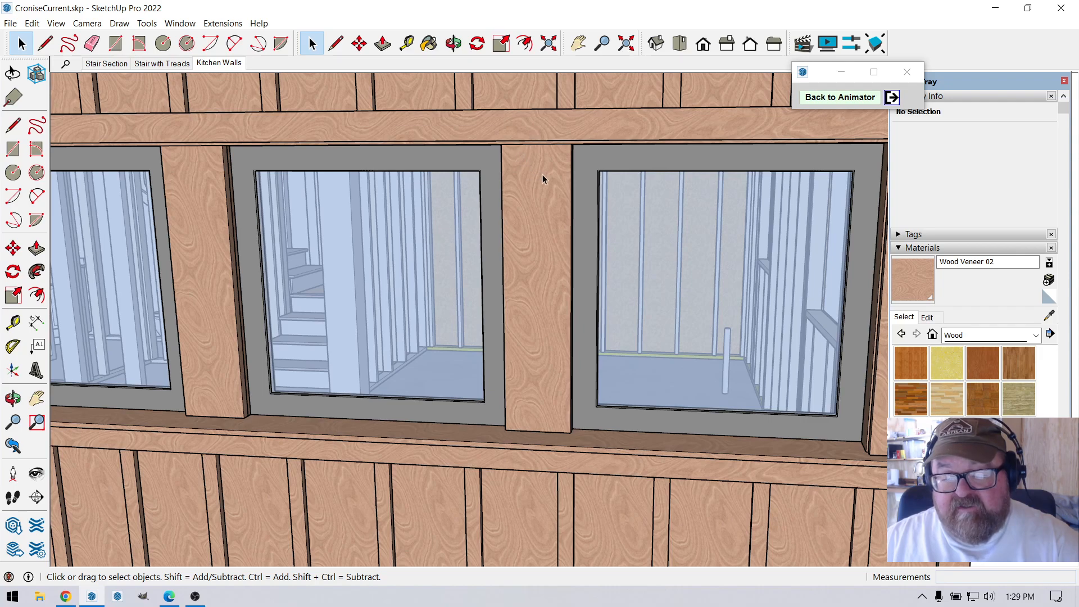
click(453, 43)
mouse_move(494, 271)
mouse_down()
mouse_move(392, 245)
mouse_move(364, 270)
mouse_move(501, 291)
mouse_up()
drag(399, 281, 427, 290)
mouse_move(515, 306)
mouse_down()
mouse_move(399, 246)
mouse_move(472, 296)
mouse_move(412, 250)
mouse_move(414, 272)
mouse_move(472, 304)
mouse_move(517, 297)
mouse_up()
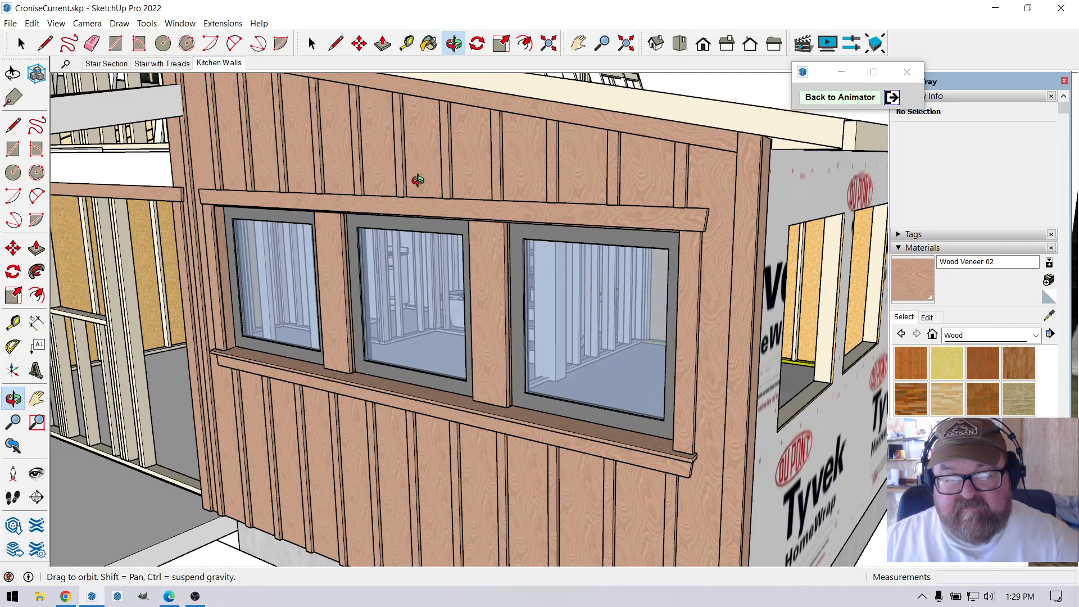
drag(276, 425, 421, 441)
scroll(354, 326, up, 5)
drag(352, 400, 418, 432)
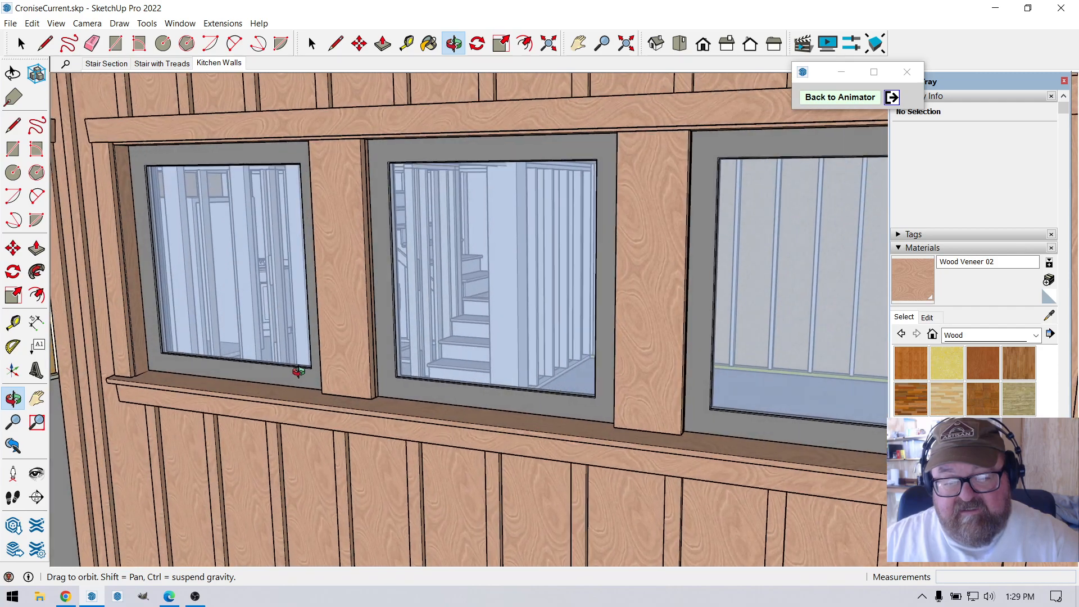
scroll(305, 374, down, 3)
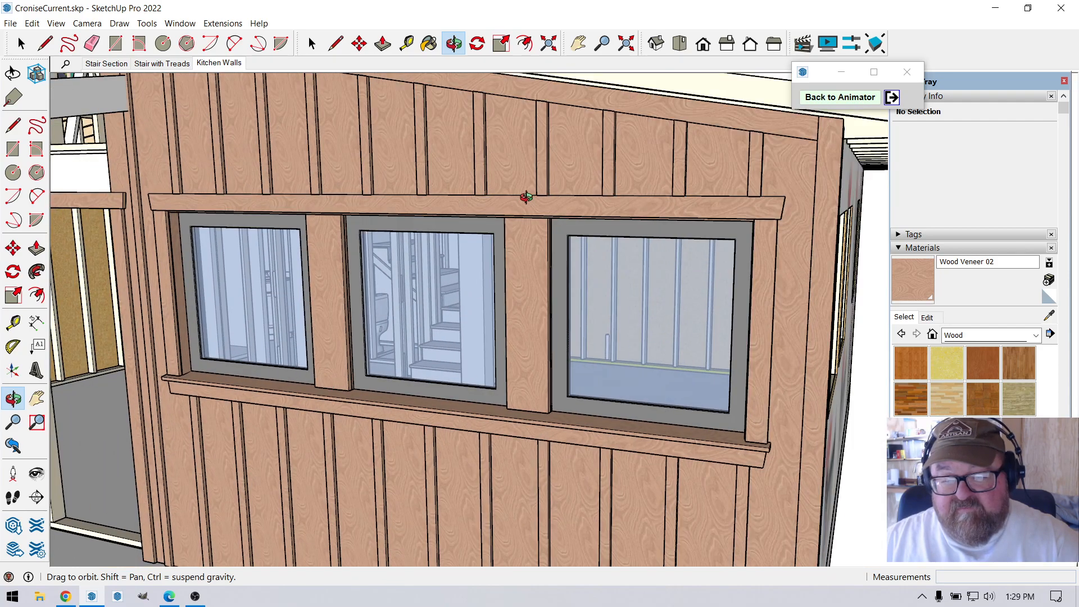
scroll(540, 382, down, 3)
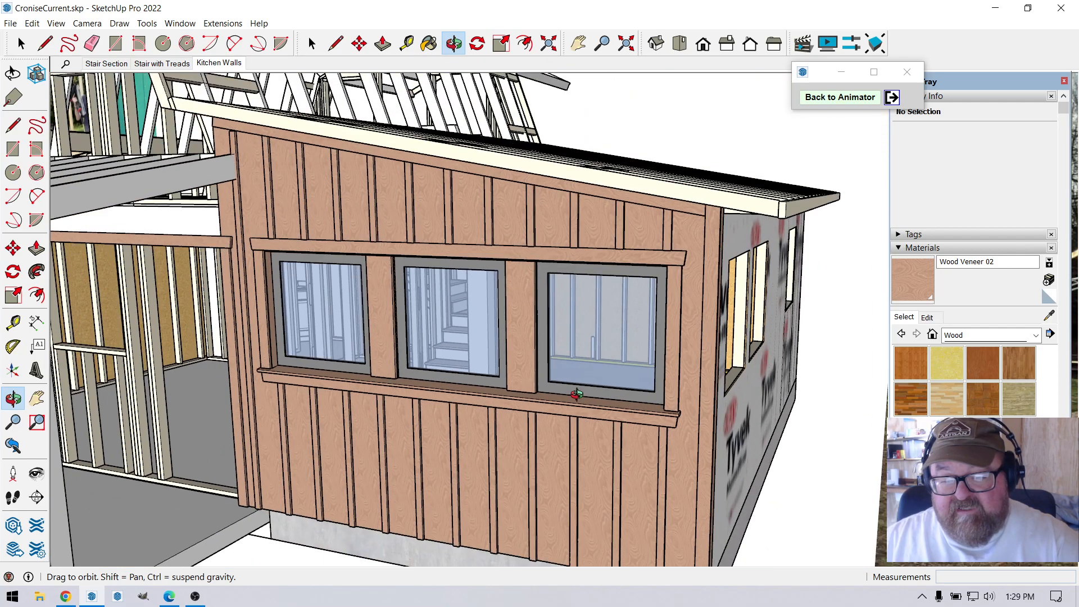
Examine the unfinished window openings in the housewrapped side wall around the corner from the kitchen windows.
drag(561, 392, 506, 410)
scroll(719, 343, up, 6)
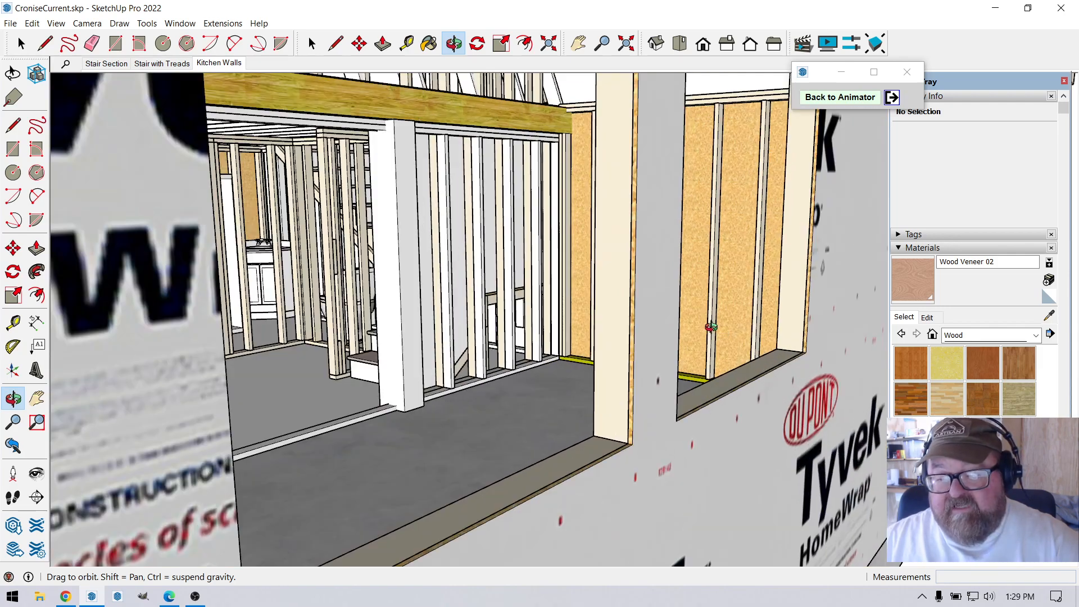
scroll(686, 354, down, 3)
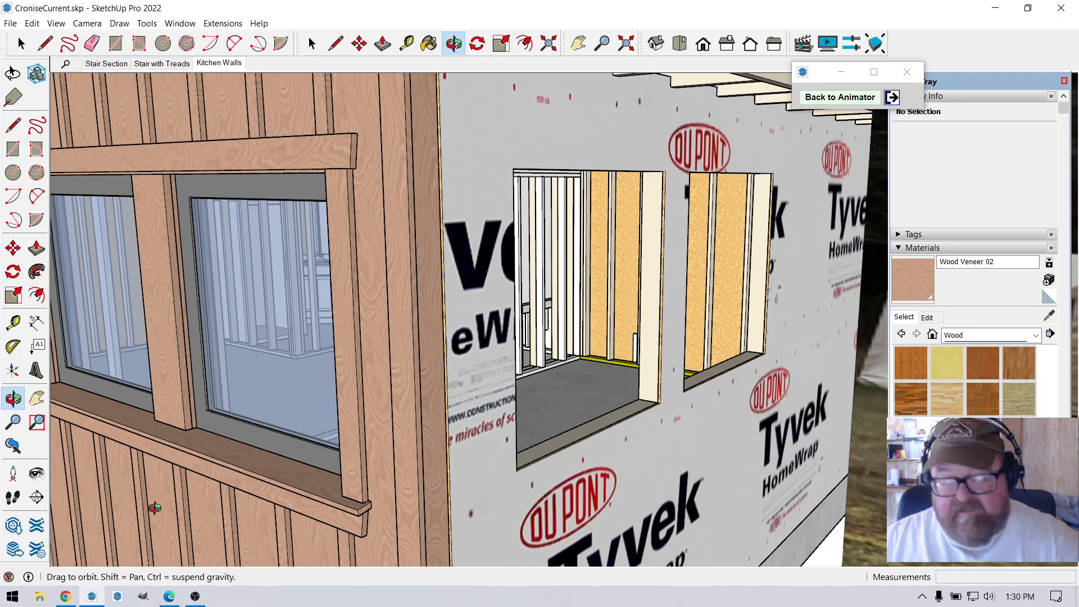
Switch to OBS to check the recording, and return to the SketchUp model.
click(195, 596)
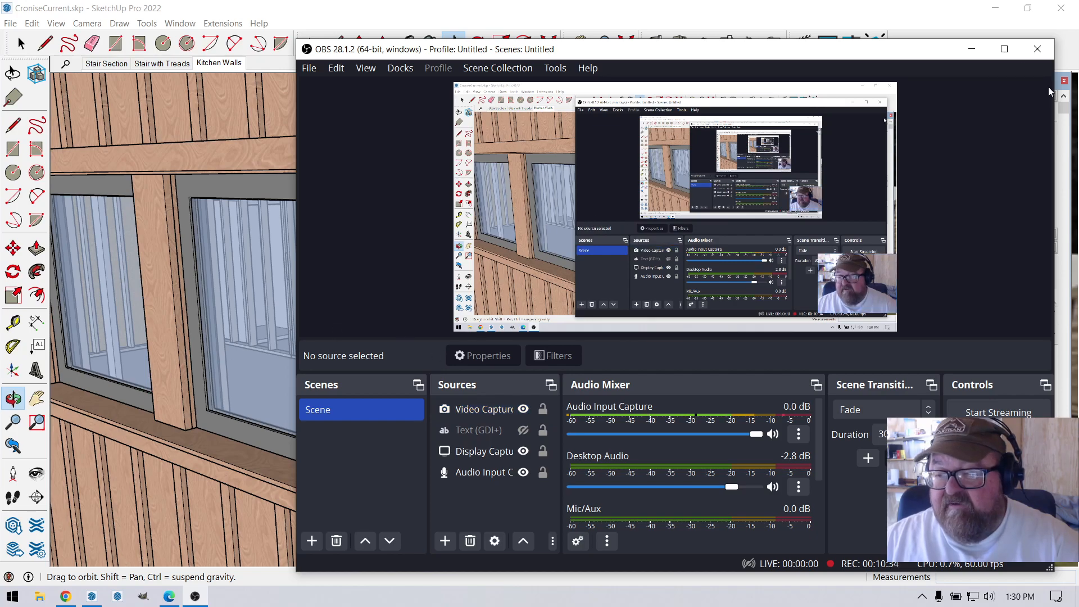
click(971, 49)
Examine the porch wall's framing and long head trim board beside the kitchen window wall, from several angles.
scroll(672, 288, down, 5)
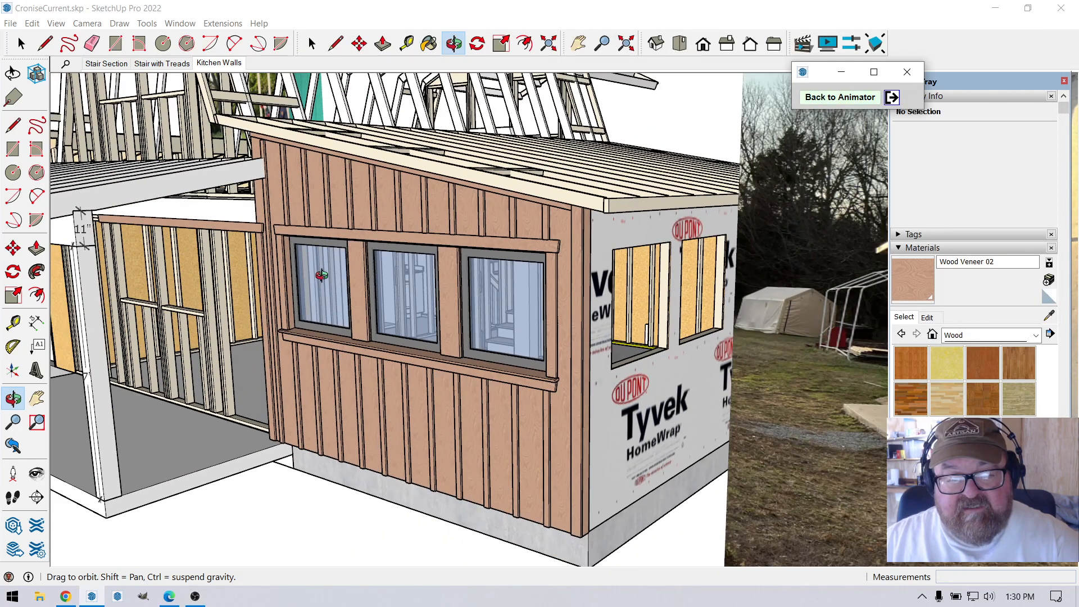
drag(315, 214, 342, 198)
scroll(462, 175, up, 6)
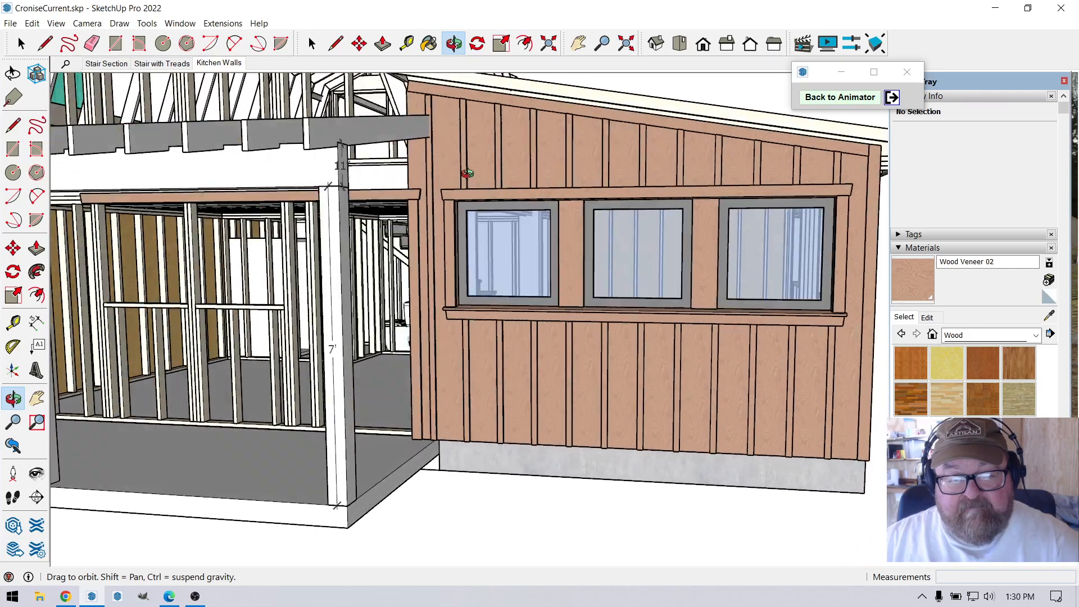
scroll(382, 186, up, 5)
drag(405, 186, 462, 185)
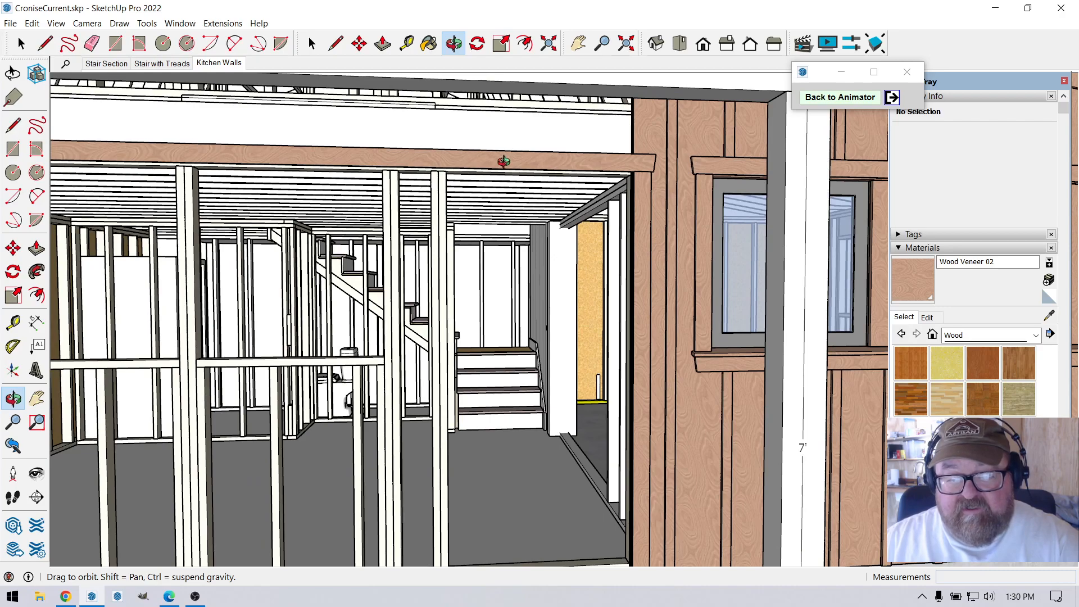
scroll(644, 162, down, 2)
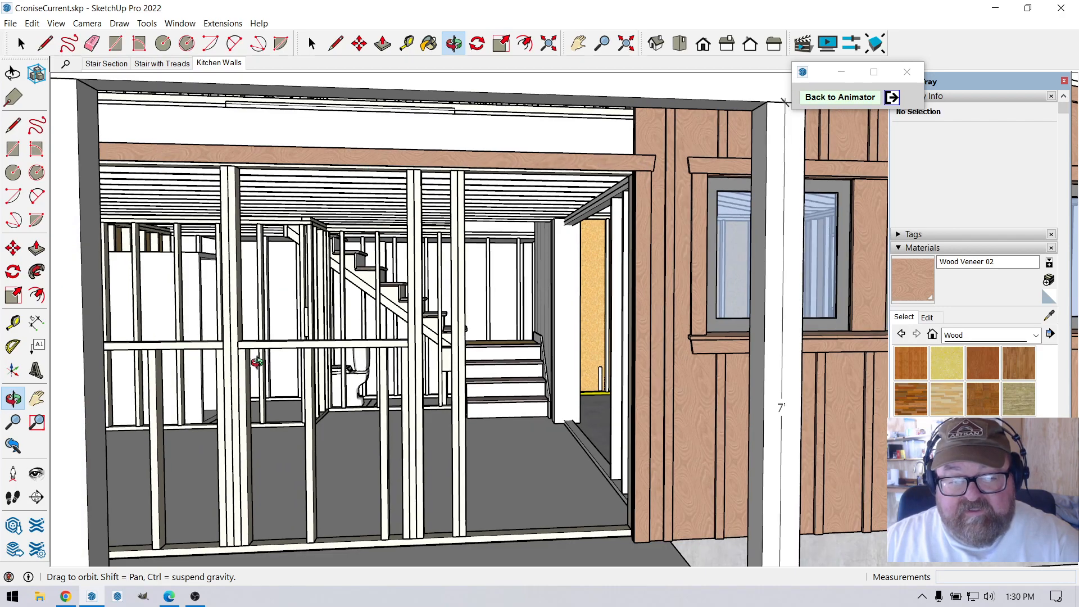
scroll(257, 362, up, 2)
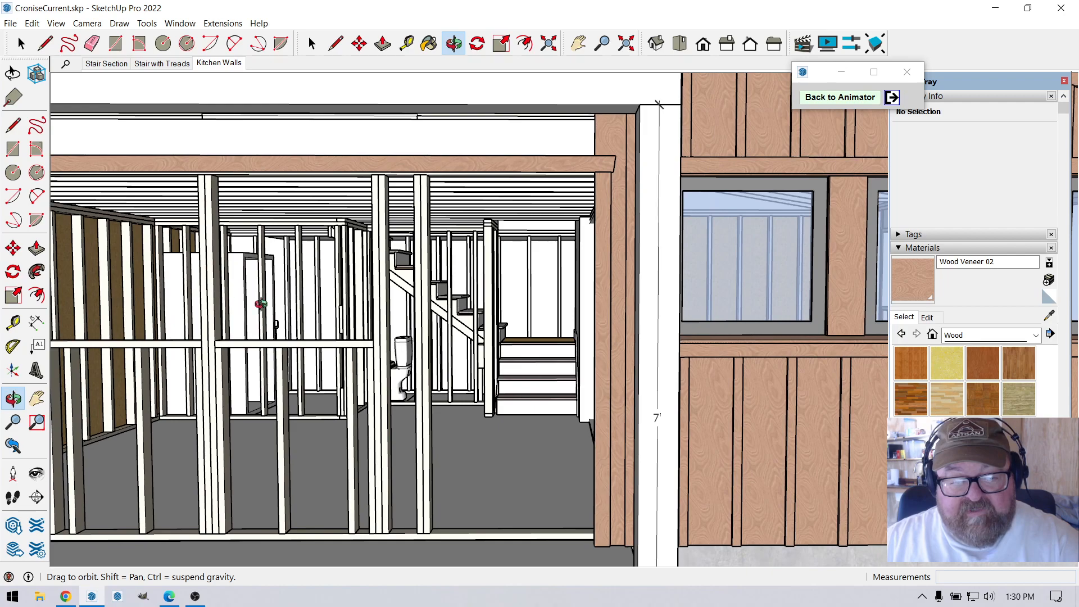
drag(379, 419, 265, 454)
scroll(321, 417, up, 2)
drag(321, 417, 263, 402)
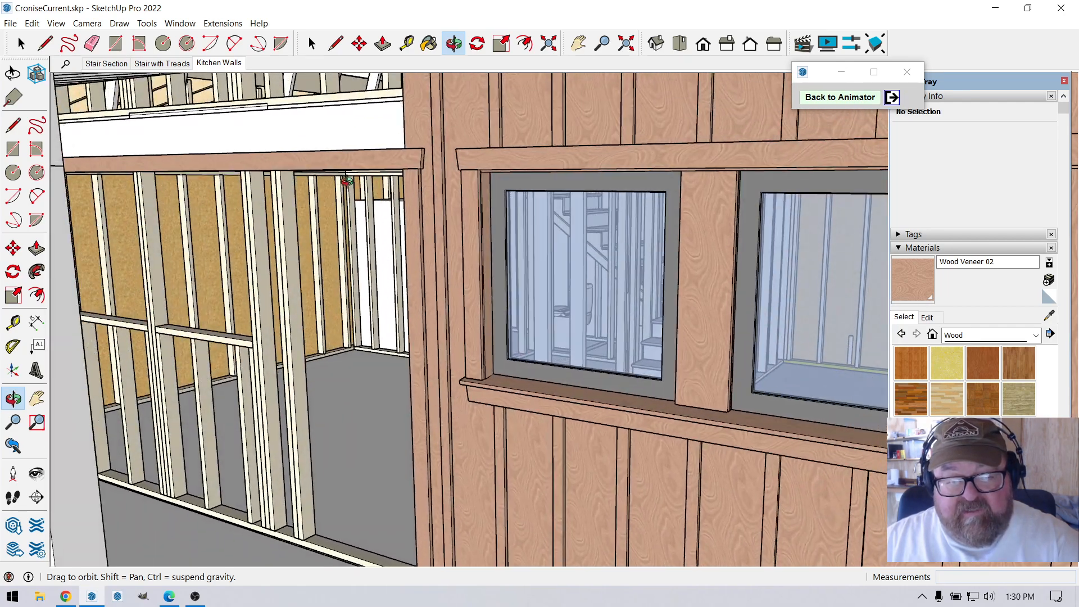
drag(168, 311, 569, 207)
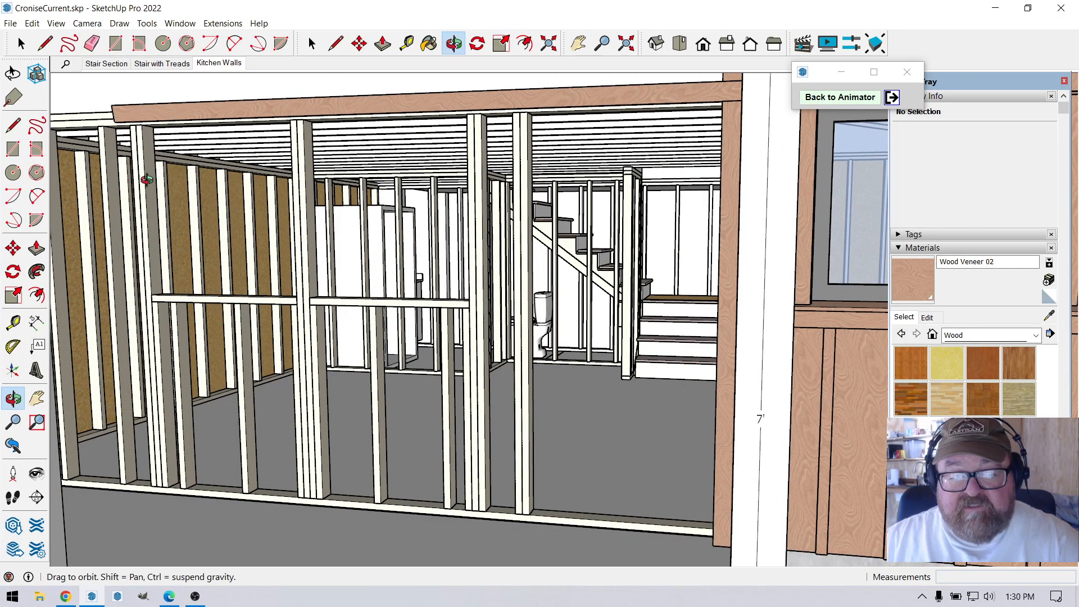
drag(414, 314, 272, 323)
drag(506, 337, 429, 346)
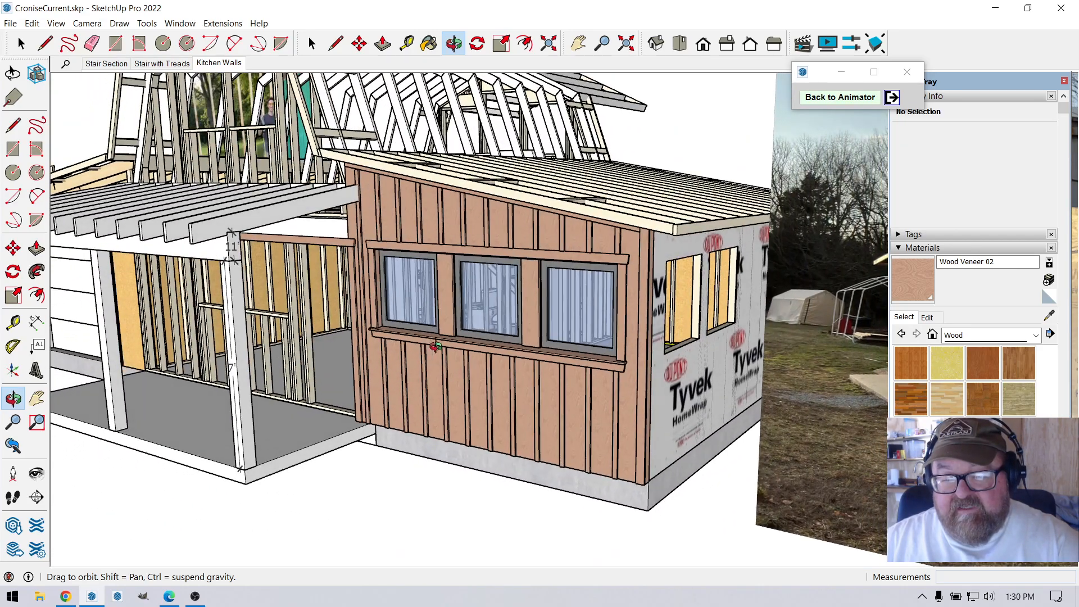
Examine the continuous sill below the kitchen windows, including its slope and how the posts and side trim sit on it.
scroll(596, 336, up, 5)
scroll(593, 333, up, 2)
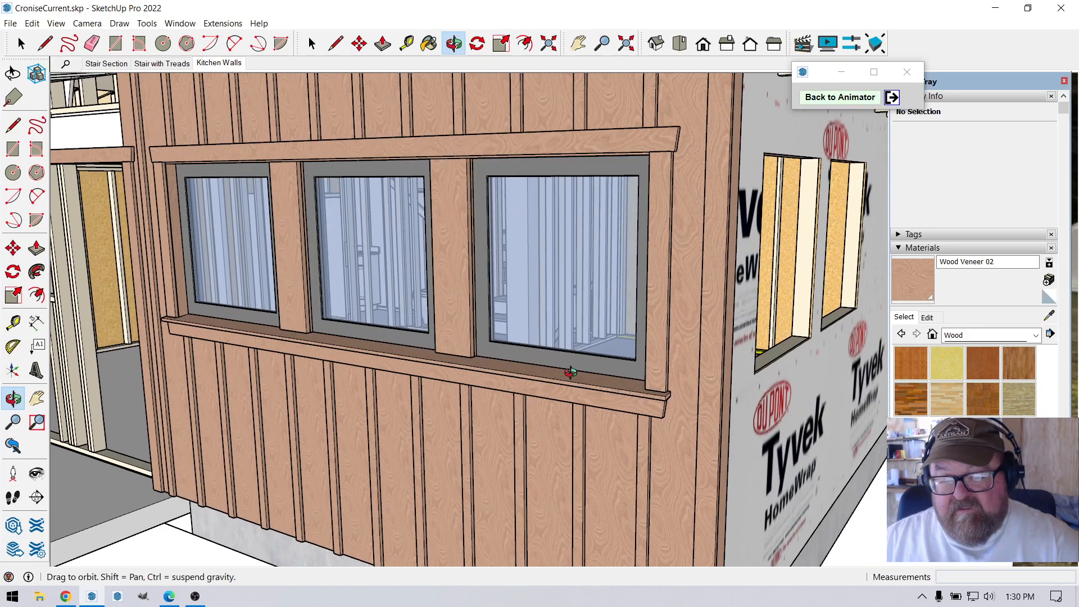
drag(569, 383, 490, 393)
scroll(530, 454, up, 5)
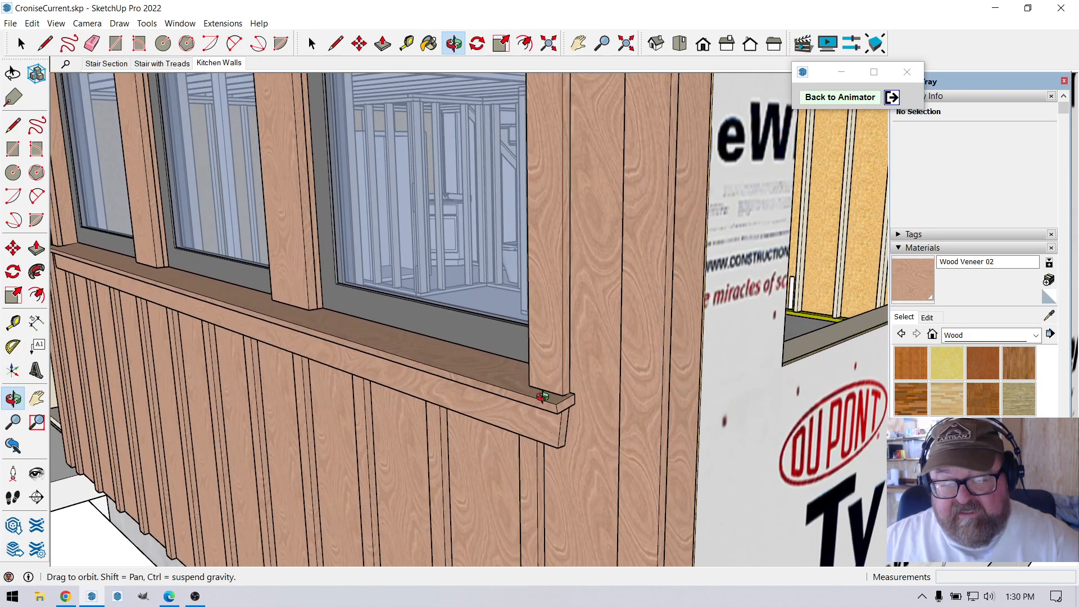
drag(432, 360, 385, 351)
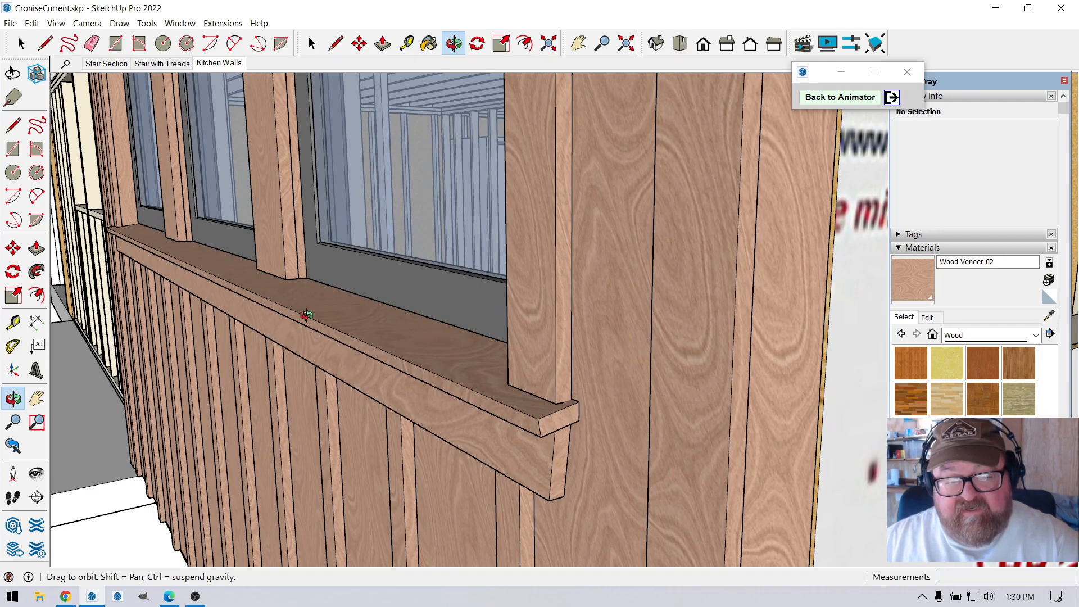
drag(281, 287, 364, 391)
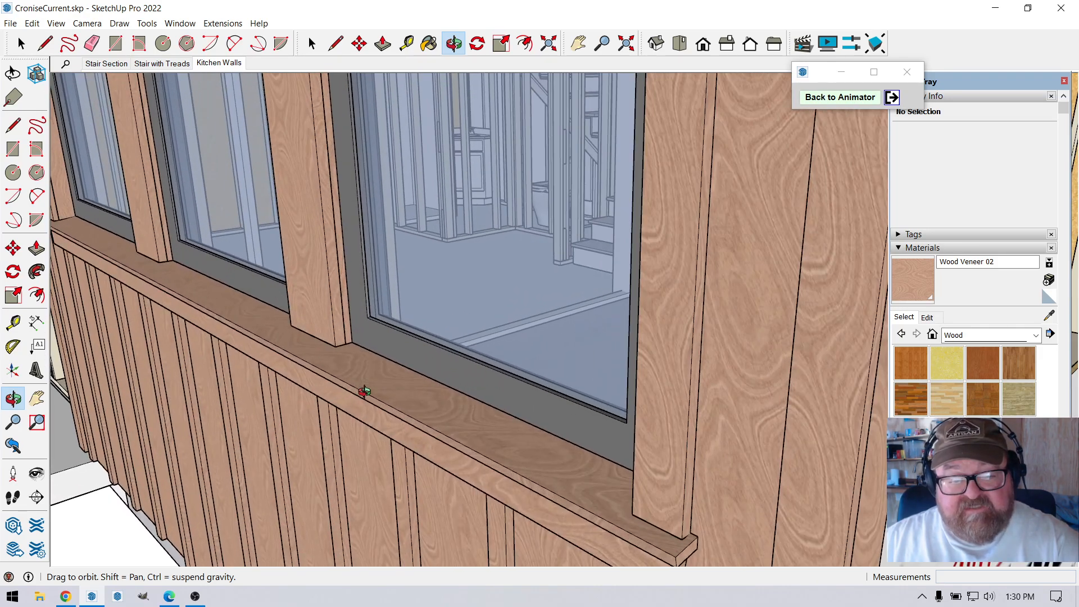
drag(176, 280, 450, 407)
drag(378, 352, 330, 361)
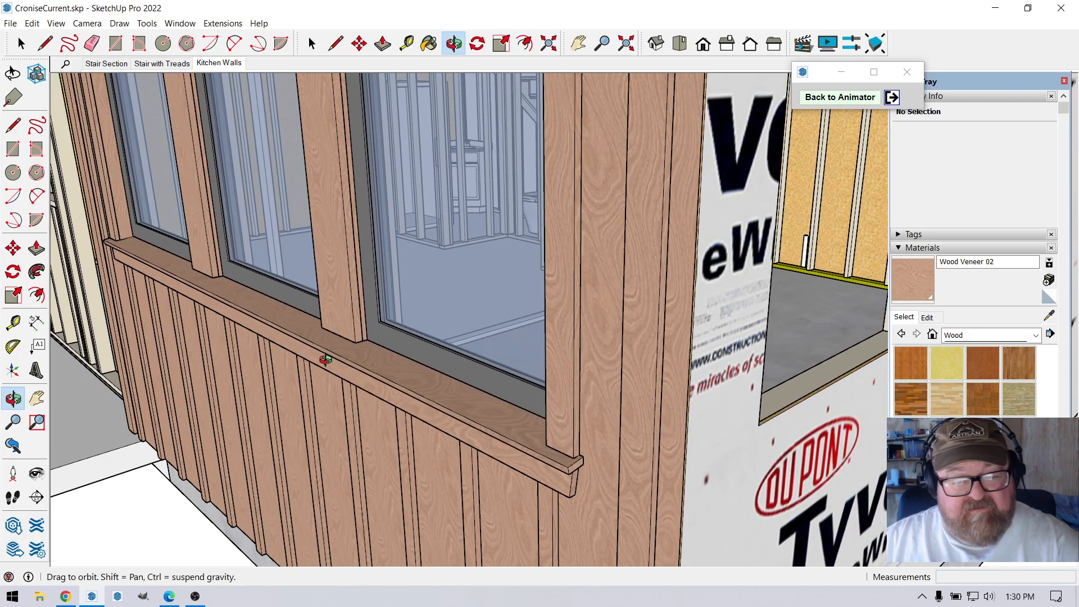
scroll(455, 405, down, 3)
drag(442, 397, 377, 336)
scroll(427, 362, up, 5)
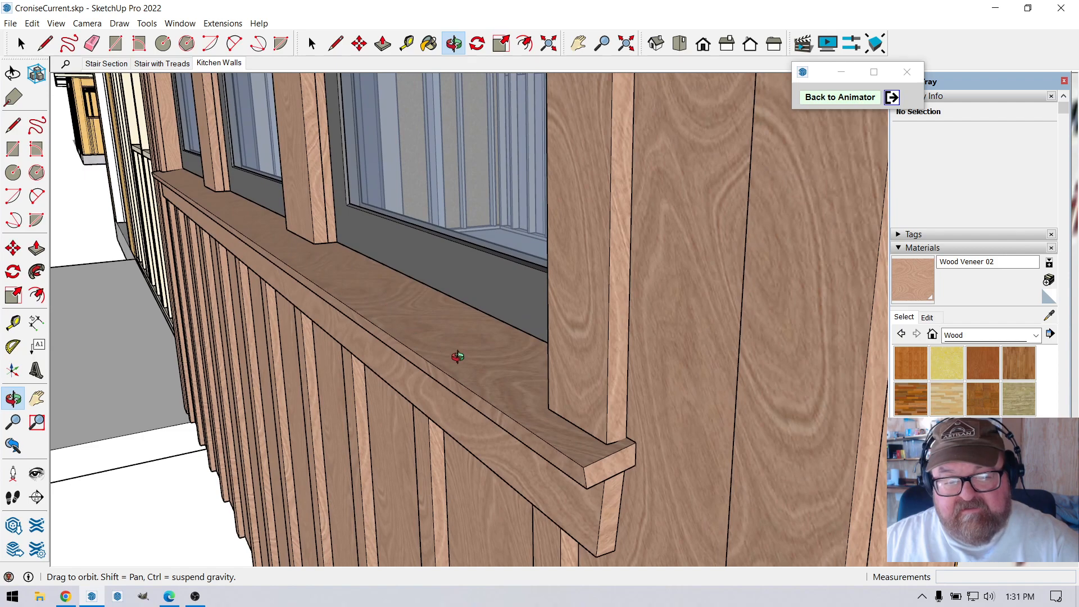
drag(428, 343, 266, 252)
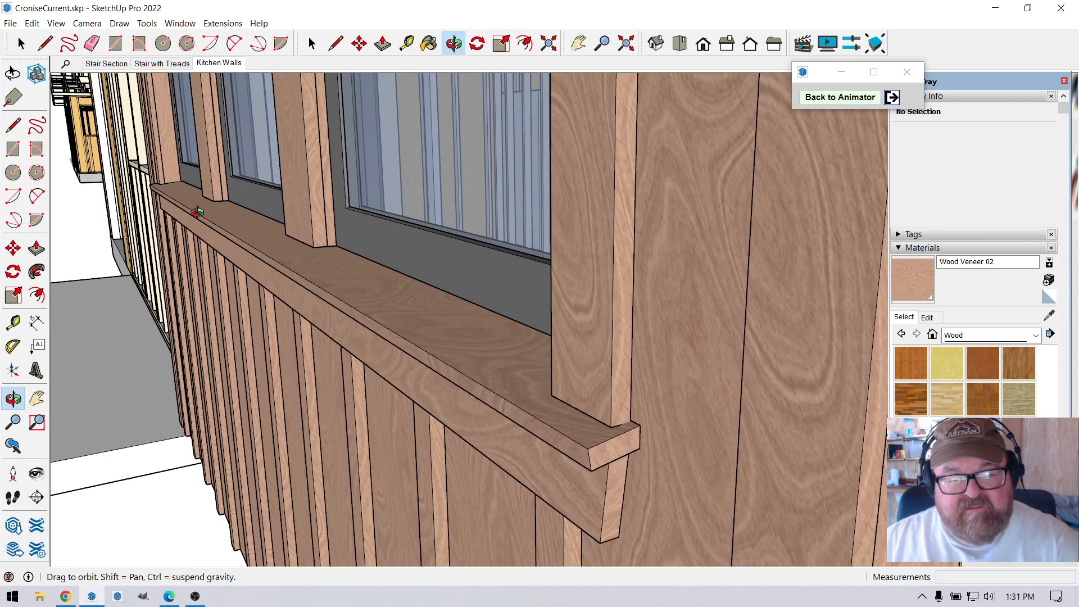
mouse_move(442, 341)
mouse_down()
mouse_move(474, 361)
mouse_move(437, 356)
mouse_up()
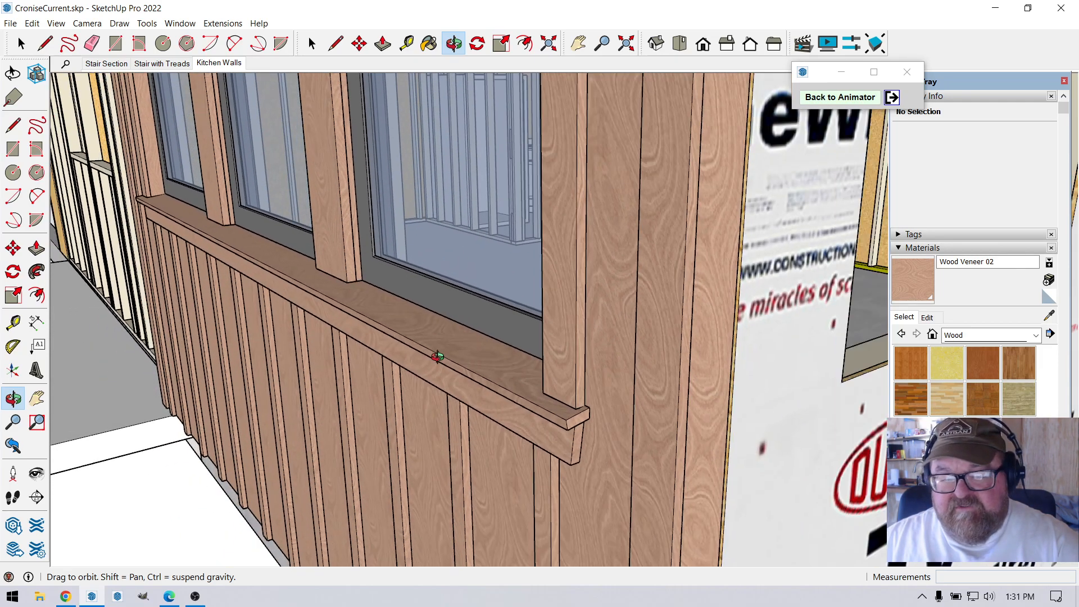
Examine the sill's overhanging end, the angled cut of the apron board below it, and the matching end of the head trim above the windows.
drag(207, 257, 496, 339)
scroll(496, 339, up, 10)
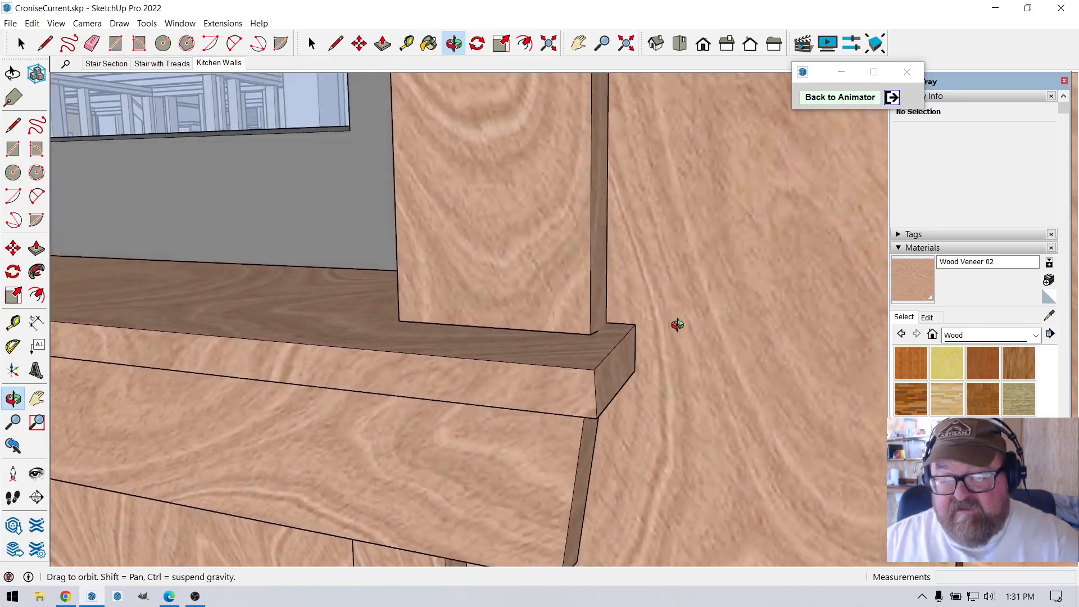
drag(677, 324, 572, 319)
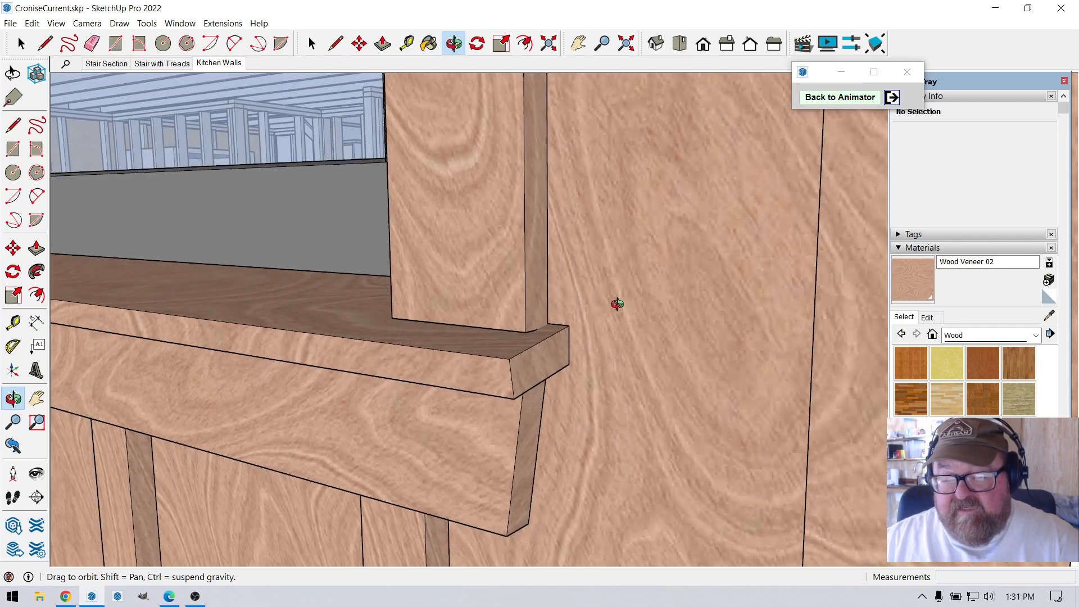
drag(635, 337, 620, 298)
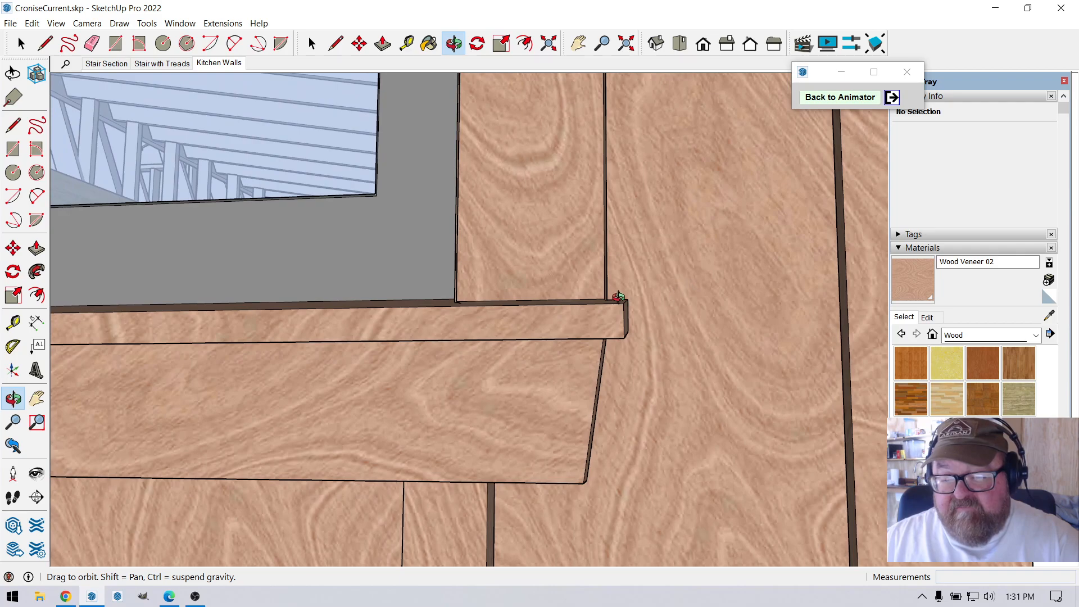
drag(595, 351, 540, 333)
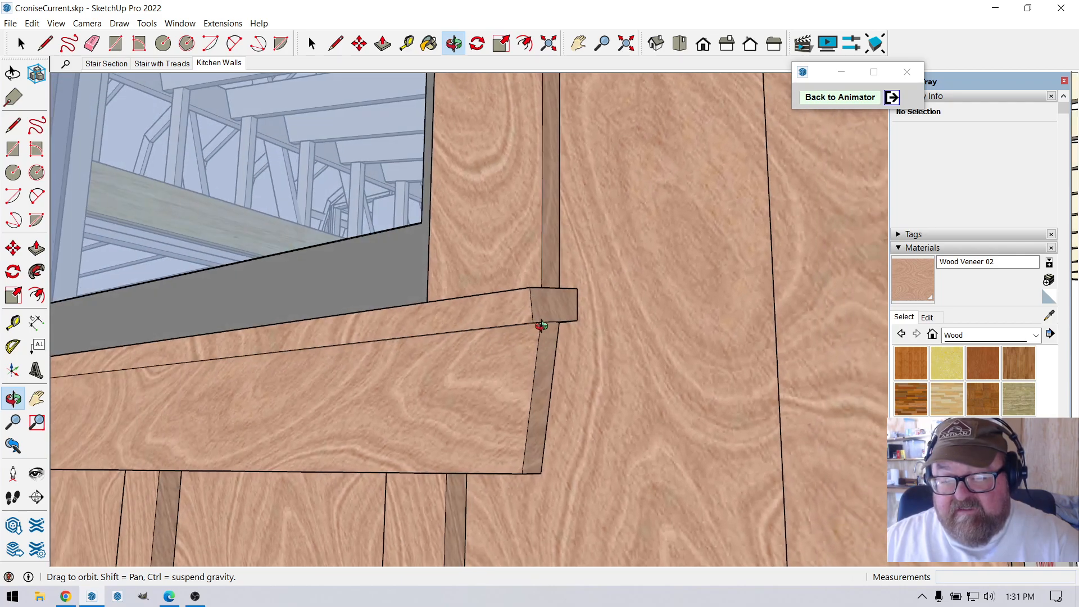
drag(510, 377, 550, 436)
scroll(541, 461, down, 10)
scroll(562, 172, up, 6)
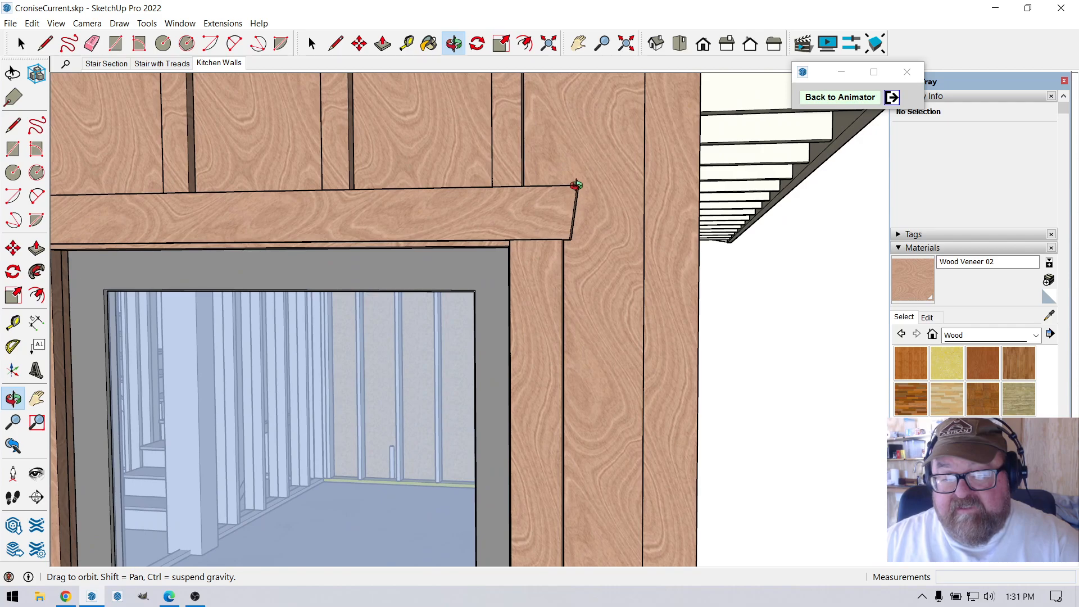
Compare the site photo of the housewrapped building with the modelled kitchen wall and side window openings.
scroll(599, 289, down, 8)
drag(587, 295, 365, 410)
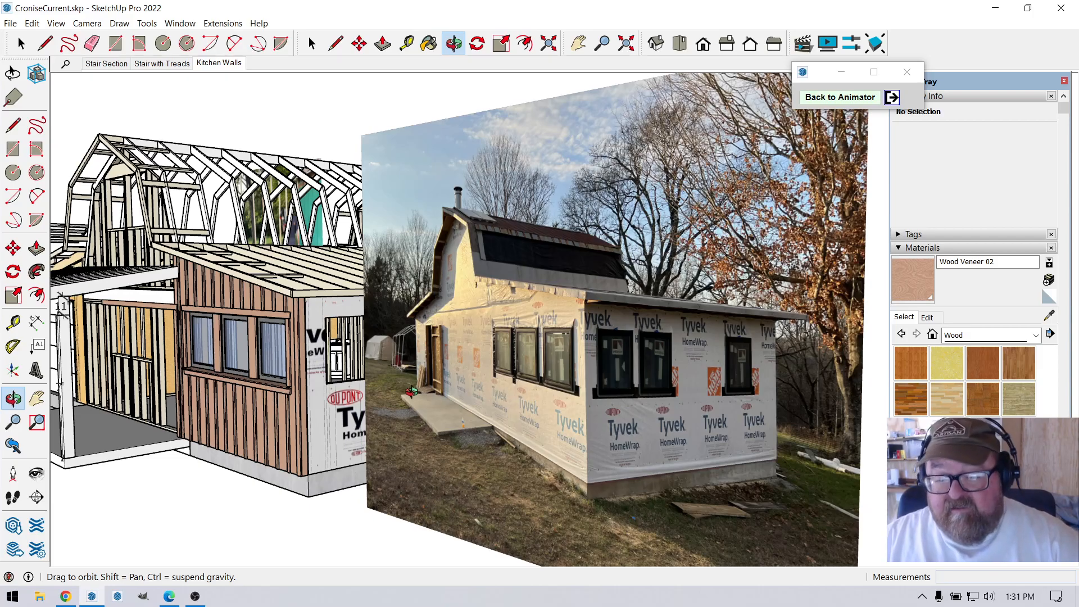
scroll(671, 361, up, 8)
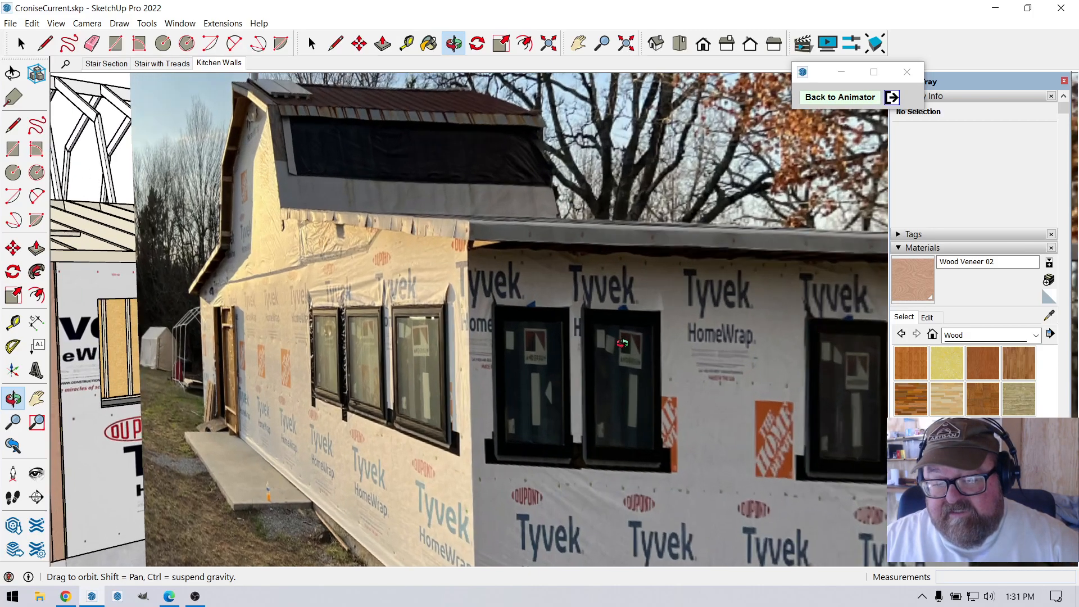
scroll(545, 319, down, 8)
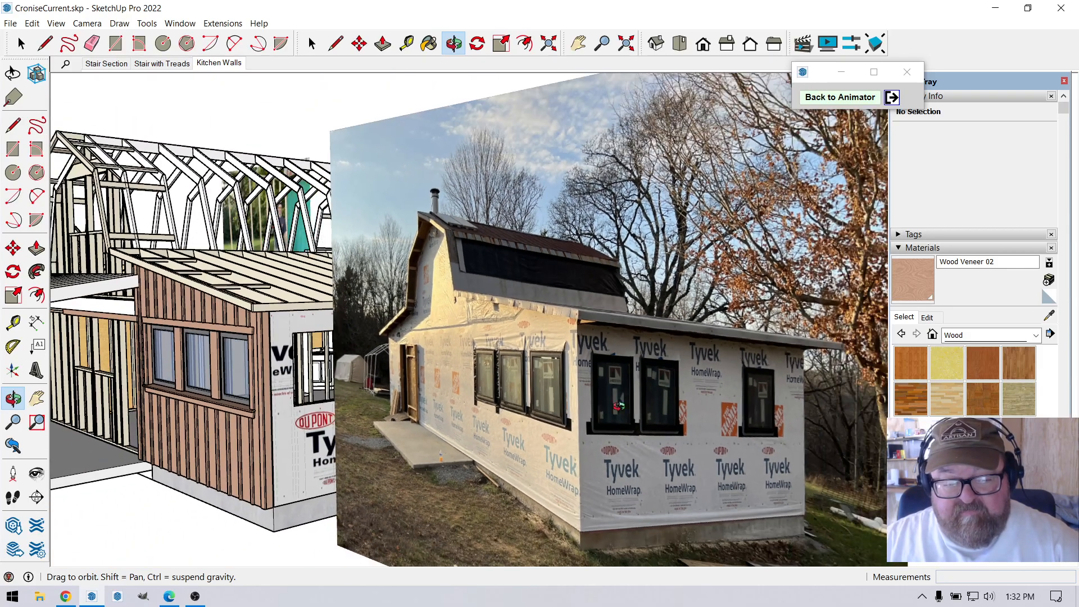
scroll(429, 364, up, 10)
scroll(428, 363, down, 10)
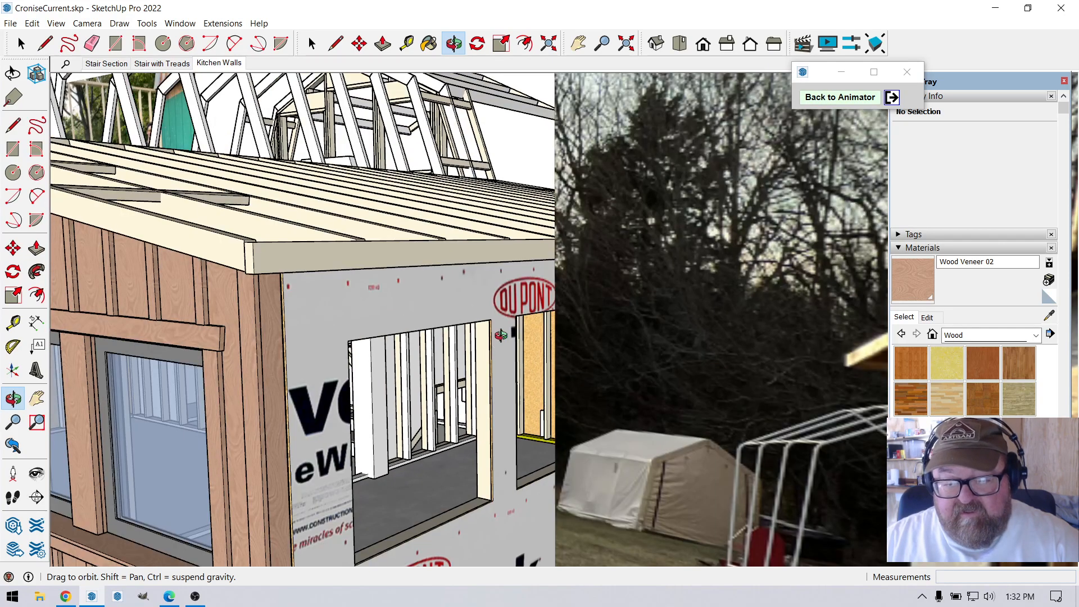
scroll(500, 348, down, 8)
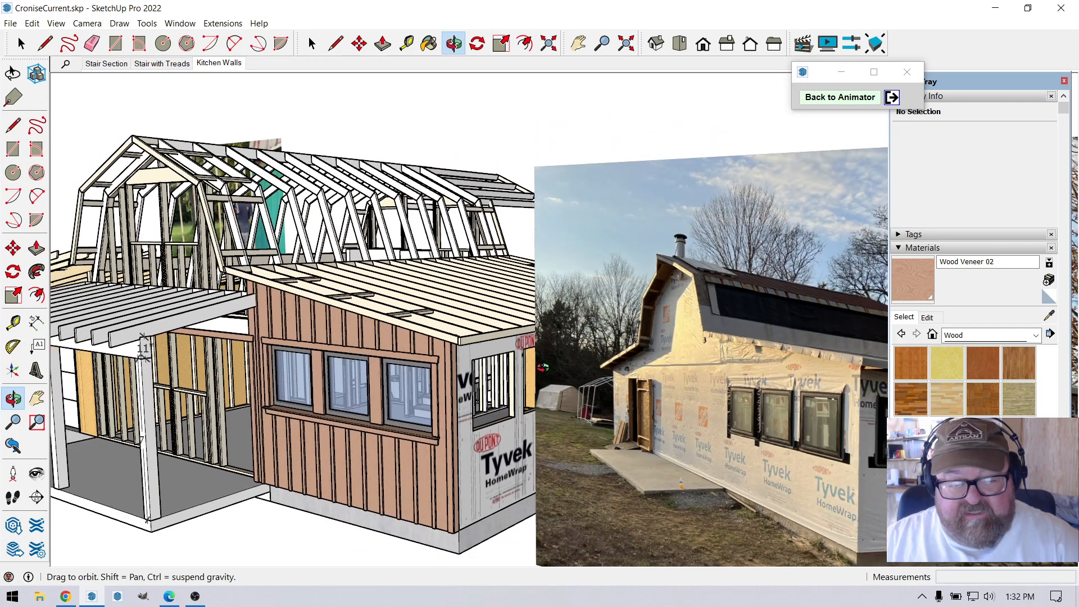
Examine the finished kitchen window wall's board-and-batten siding, posts, head trim and sill from both sides.
scroll(147, 369, up, 6)
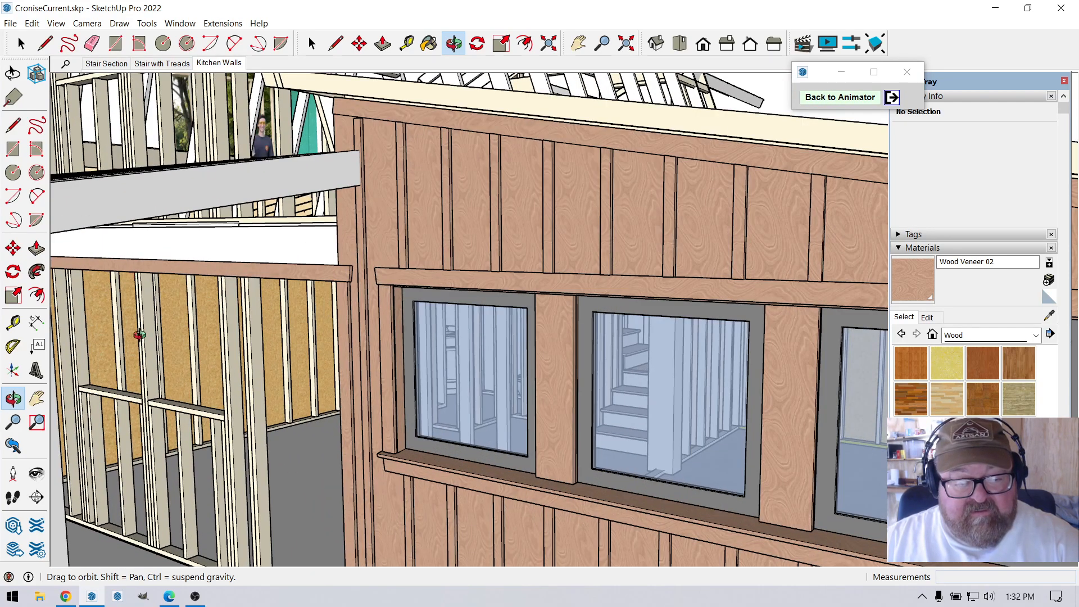
drag(135, 347, 462, 341)
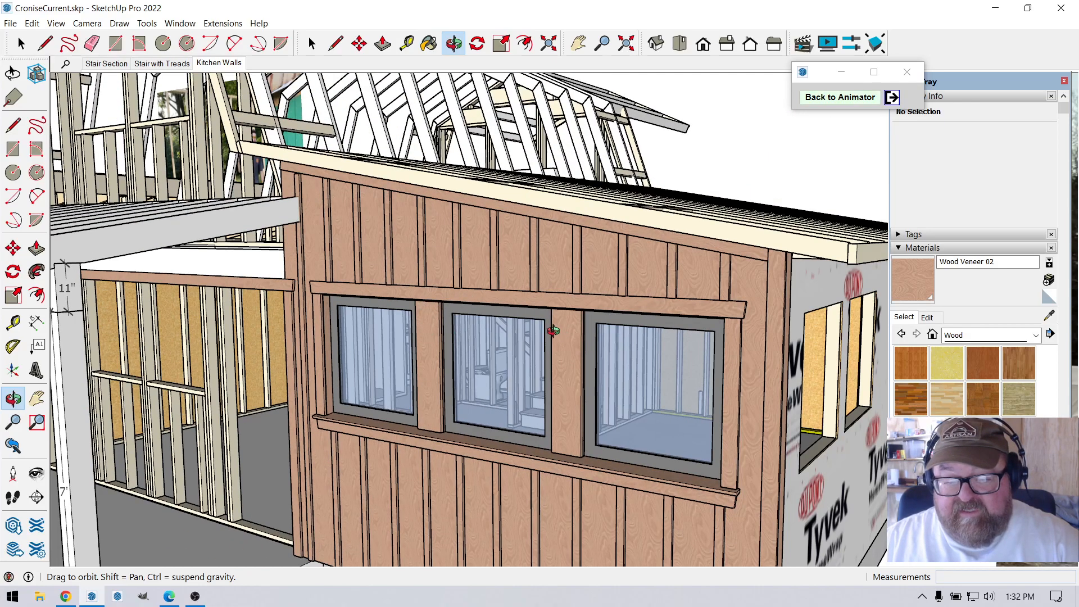
scroll(421, 398, down, 4)
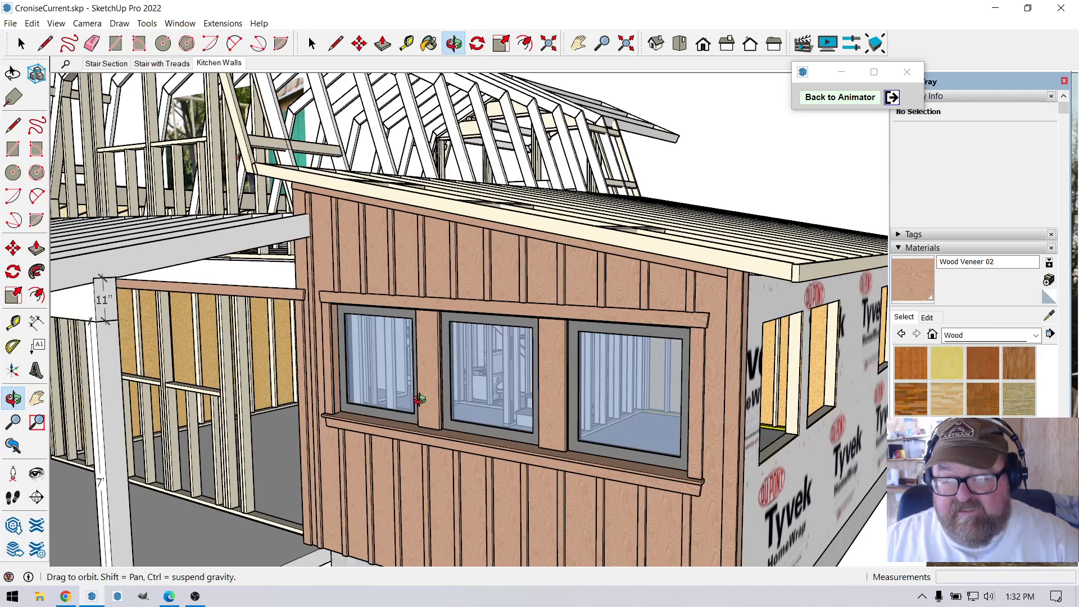
drag(489, 393, 456, 338)
scroll(446, 332, up, 5)
scroll(391, 320, up, 5)
scroll(296, 346, down, 4)
scroll(296, 346, down, 6)
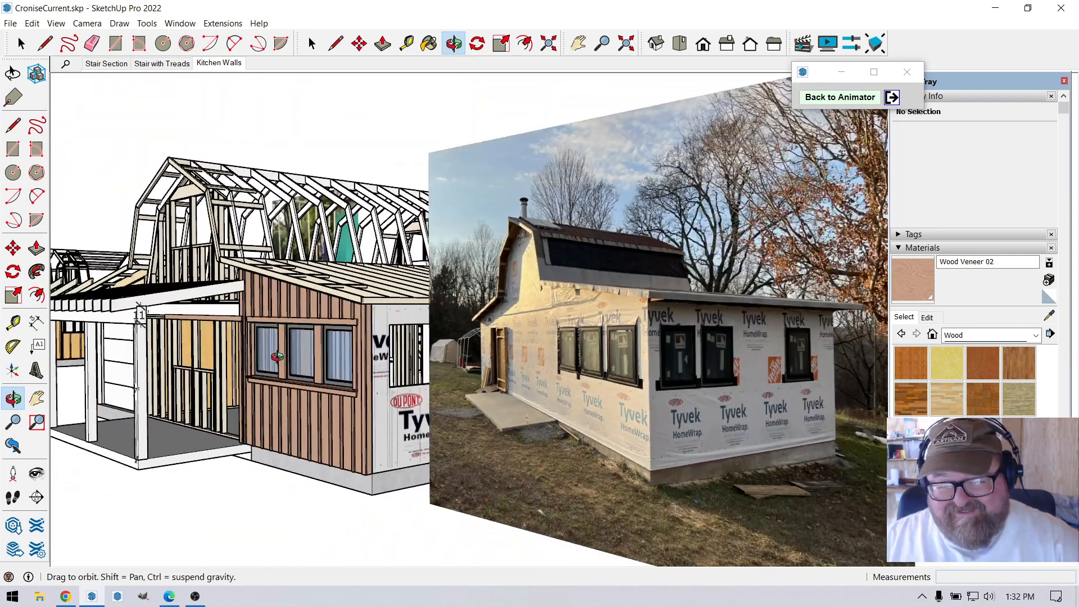
View the whole house model beside the site photo to compare the sided kitchen wall with the actual building.
drag(277, 356, 362, 402)
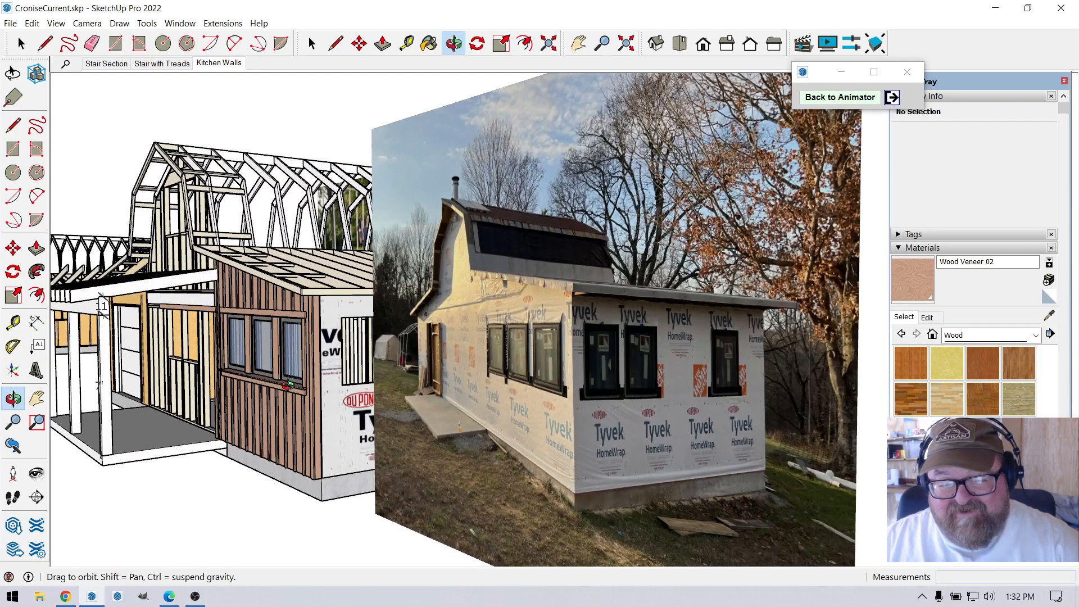
mouse_move(446, 430)
middle_down()
mouse_move(548, 400)
mouse_move(442, 436)
middle_up()
mouse_move(442, 435)
mouse_down()
mouse_move(338, 427)
mouse_move(439, 420)
mouse_up()
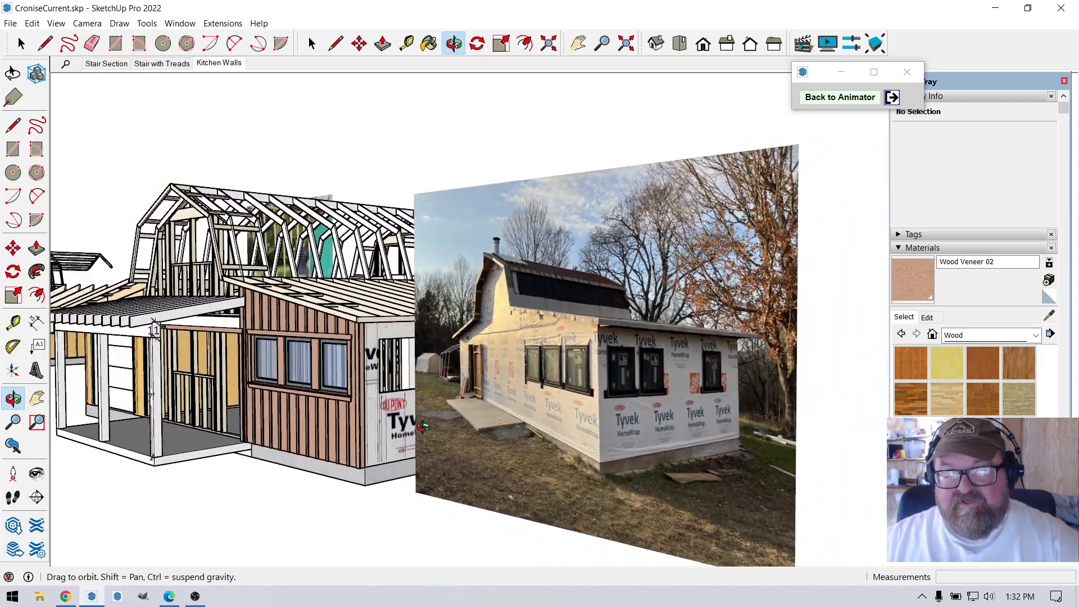